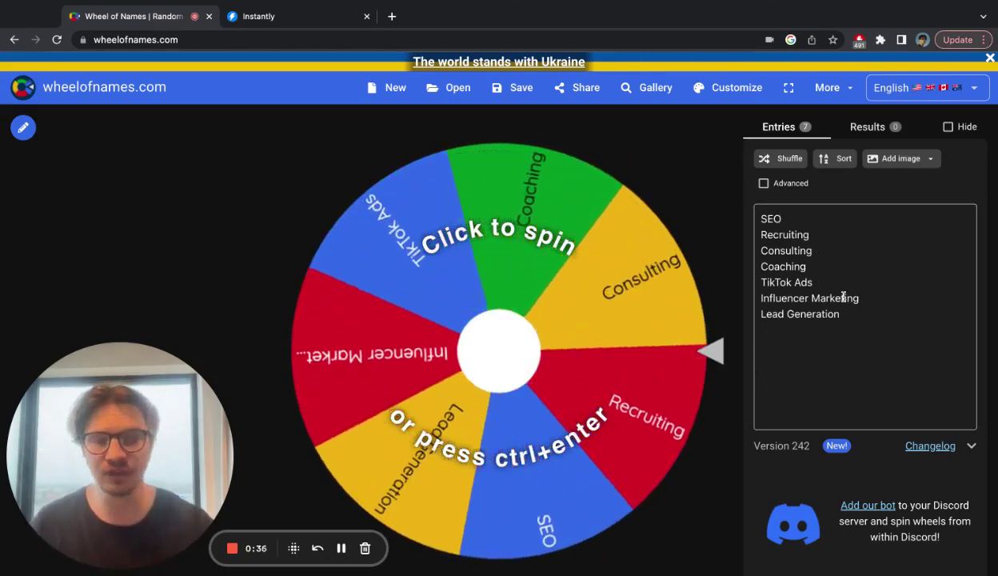
Step: Spin the niche wheel, get 'Coaching', and return to the Instantly campaign tab
left_click(504, 238)
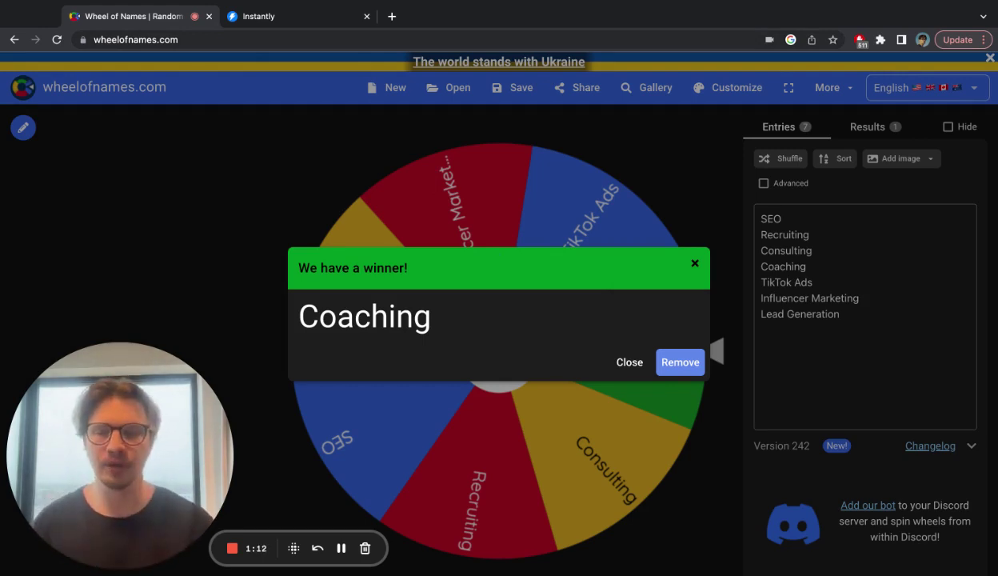
left_click(312, 24)
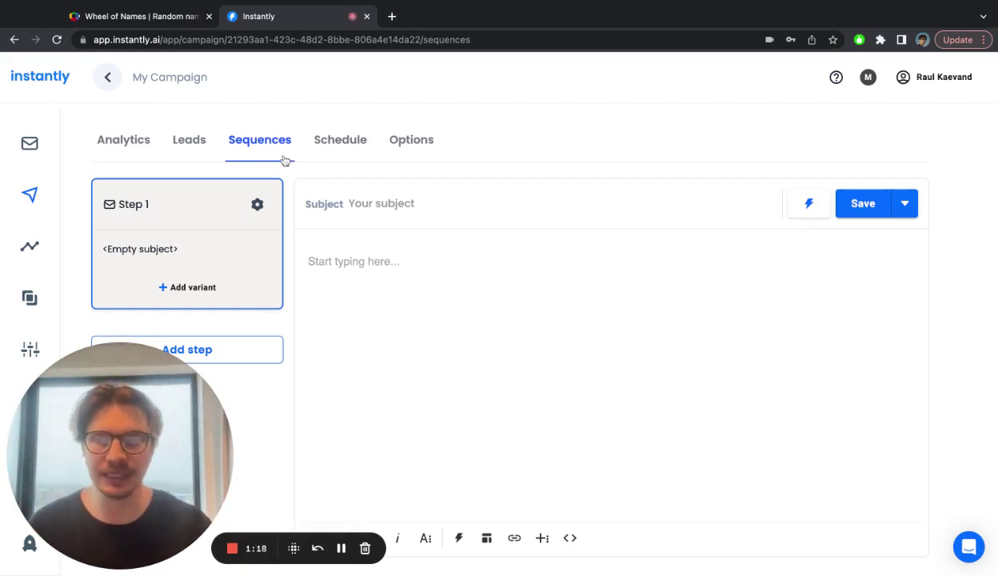
Step: Show the template library beside Step 1, scrolled down to the Coaching category
left_click(486, 537)
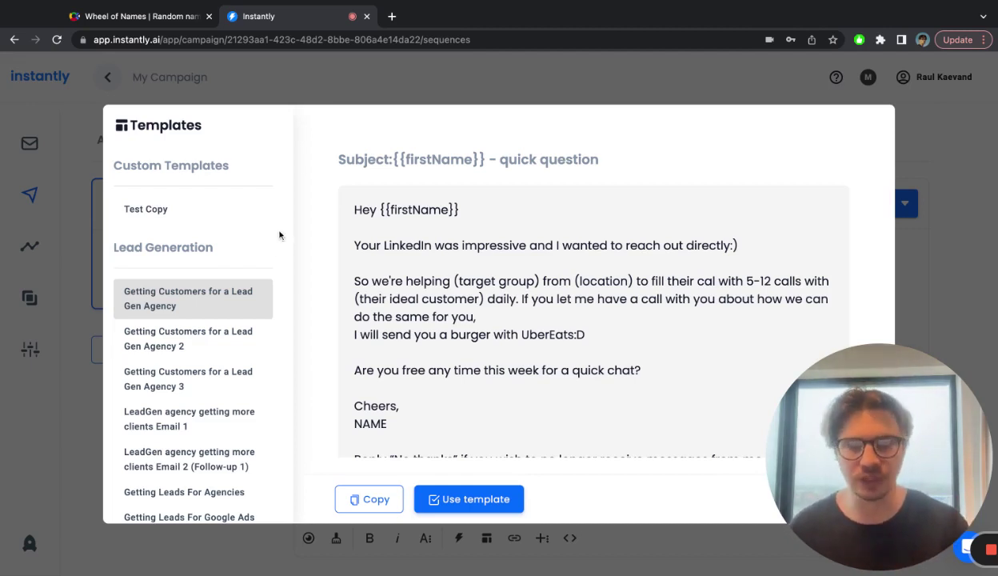
scroll(190, 292, "down", 1)
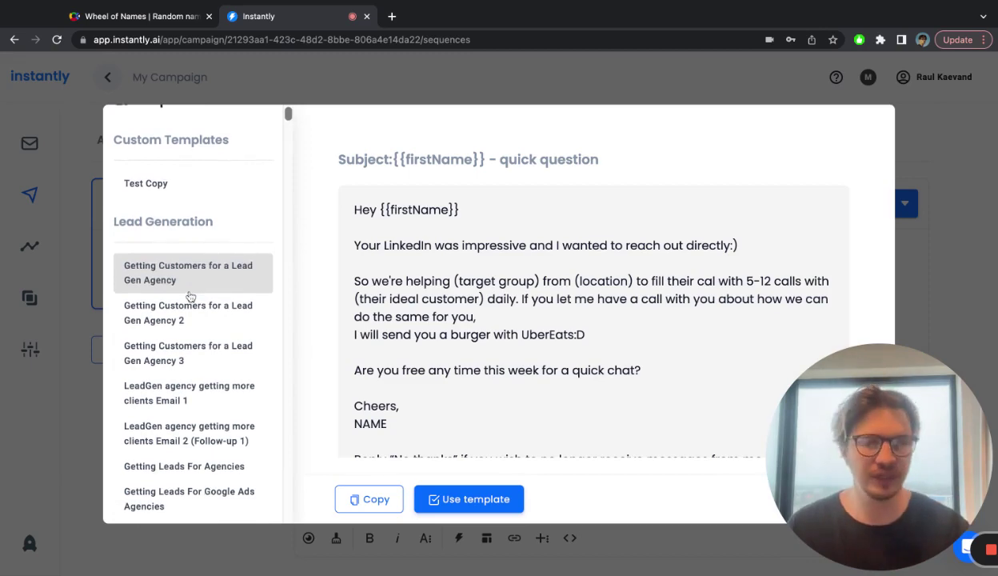
scroll(211, 419, "down", 10)
scroll(208, 417, "down", 3)
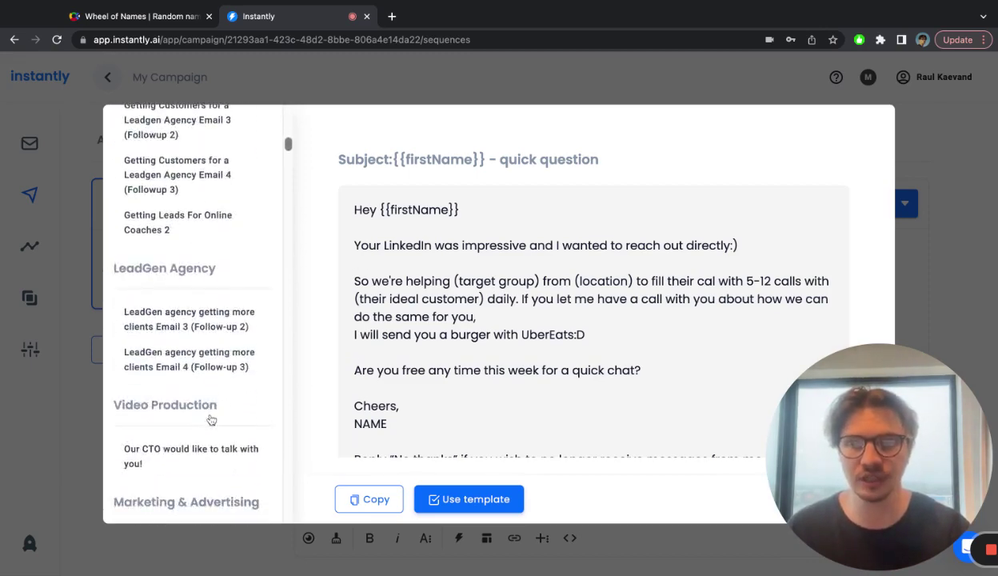
scroll(210, 420, "down", 2)
scroll(210, 420, "down", 1)
scroll(198, 312, "down", 3)
scroll(198, 311, "down", 4)
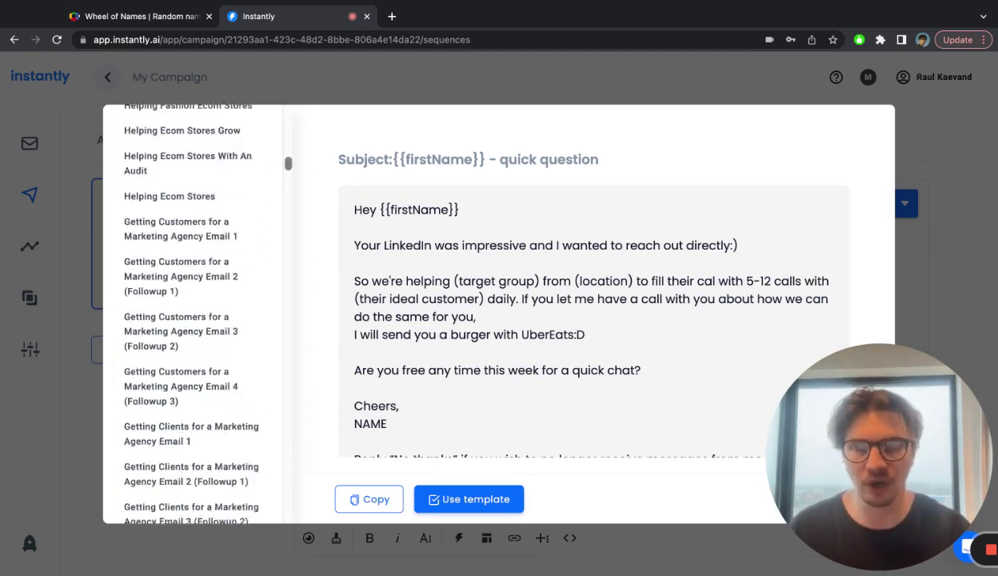
scroll(198, 312, "down", 5)
scroll(198, 311, "down", 1)
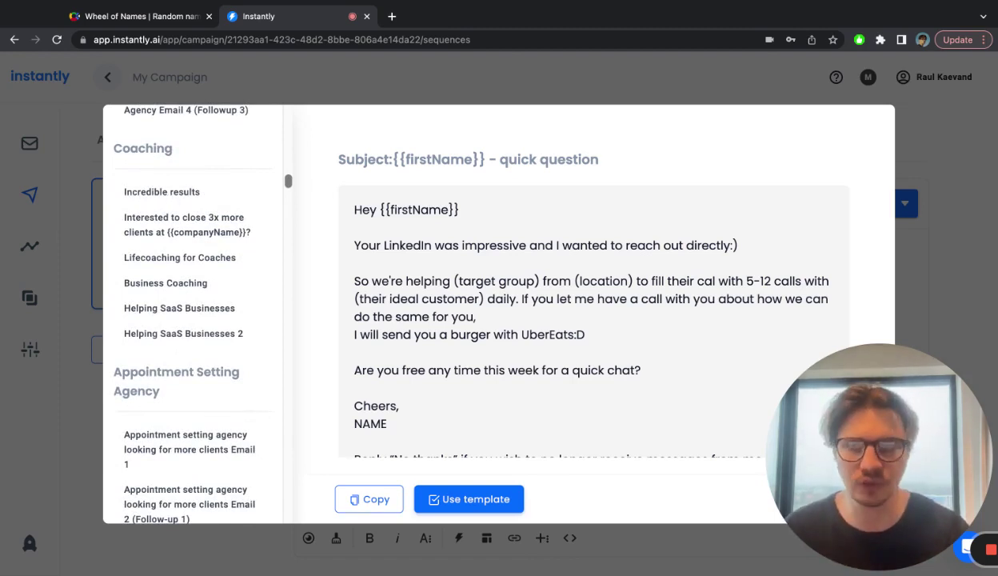
Step: Compare the 3x clients, Lifecoaching for Coaches and Incredible results templates, then preview Business Coaching
left_click(174, 222)
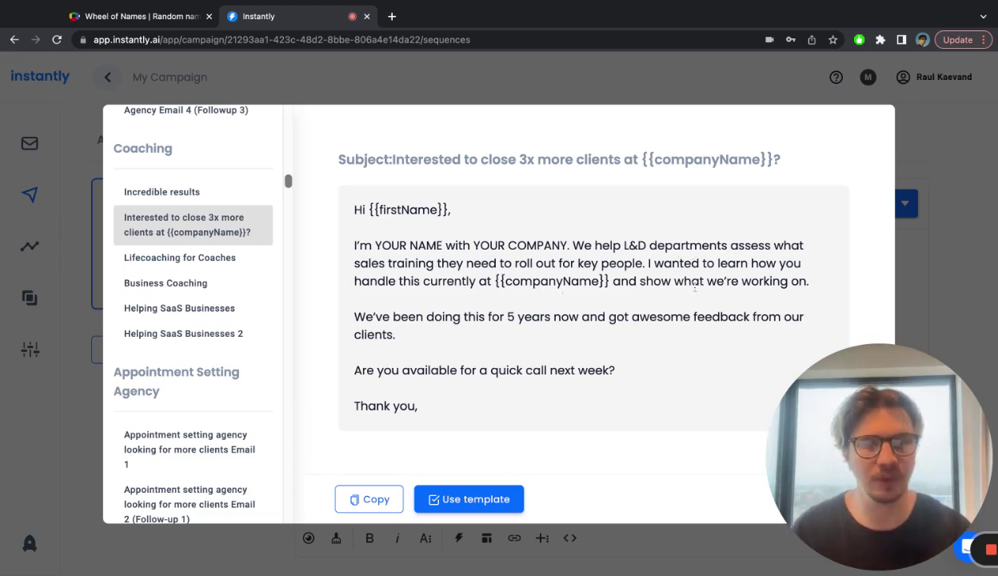
left_click(210, 258)
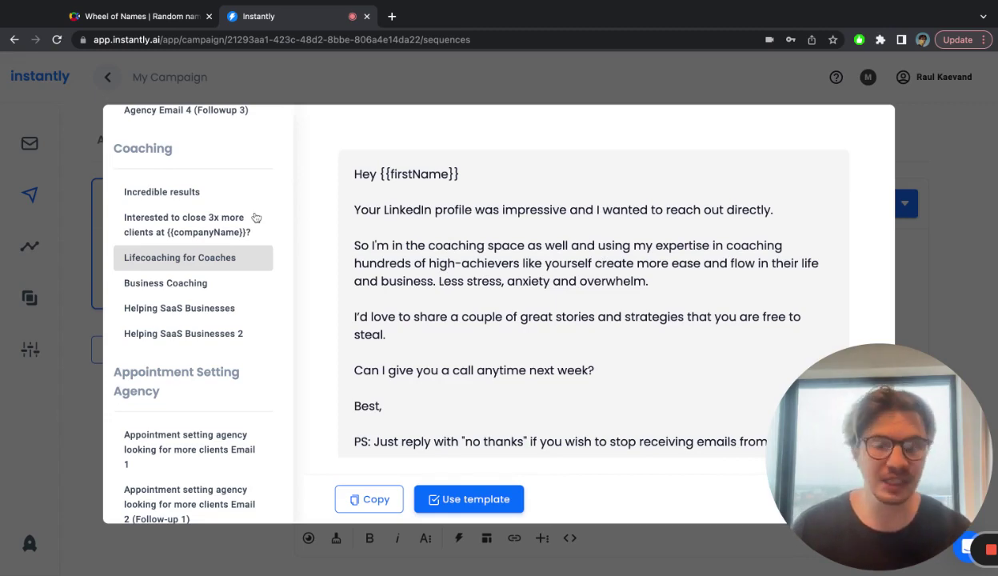
left_click(187, 194)
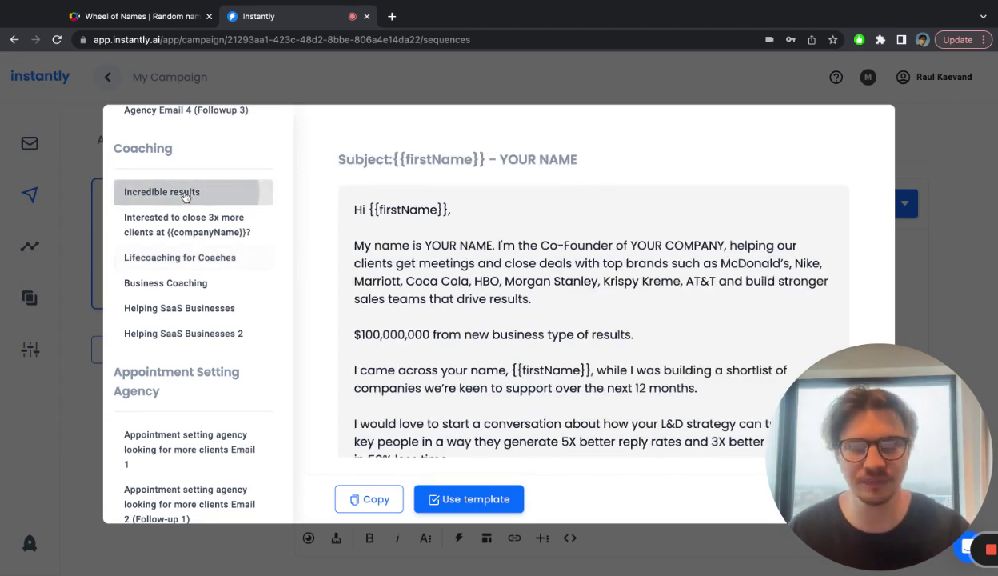
scroll(456, 295, "down", 3)
scroll(455, 295, "up", 1)
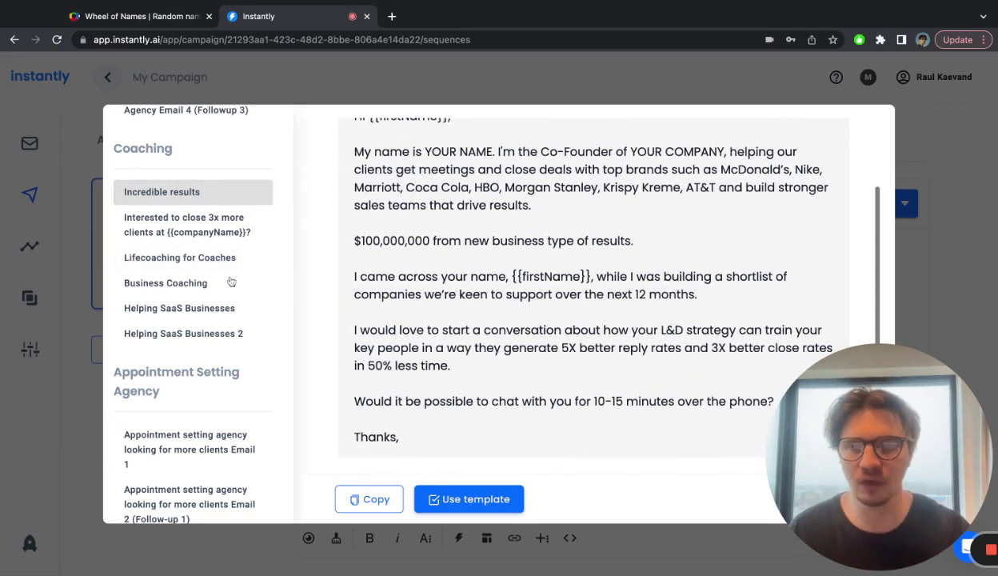
left_click(199, 284)
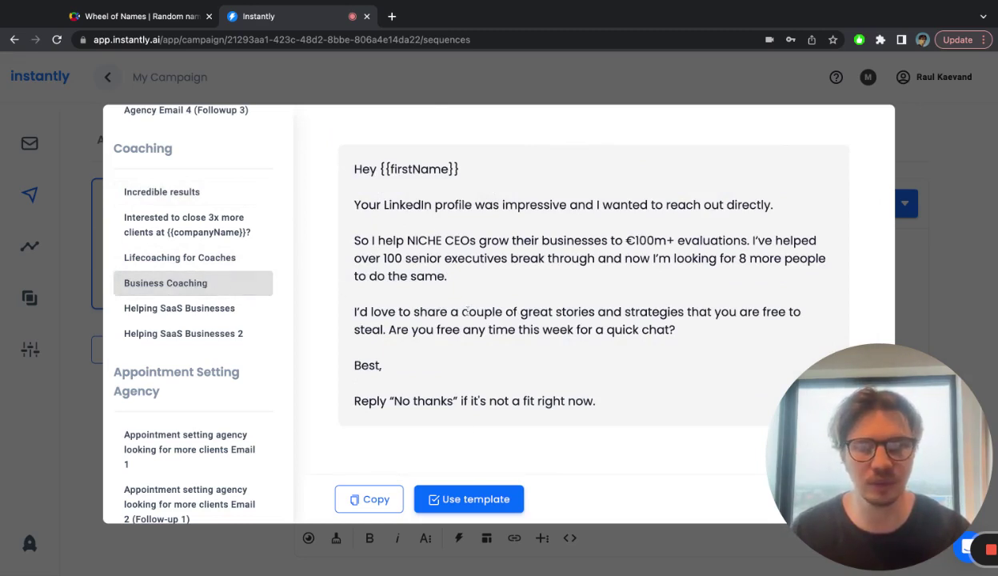
Step: Insert the Business Coaching template, replace NICHE with SaaS, and change 'the same.' to 'the same in March.'
left_click(459, 500)
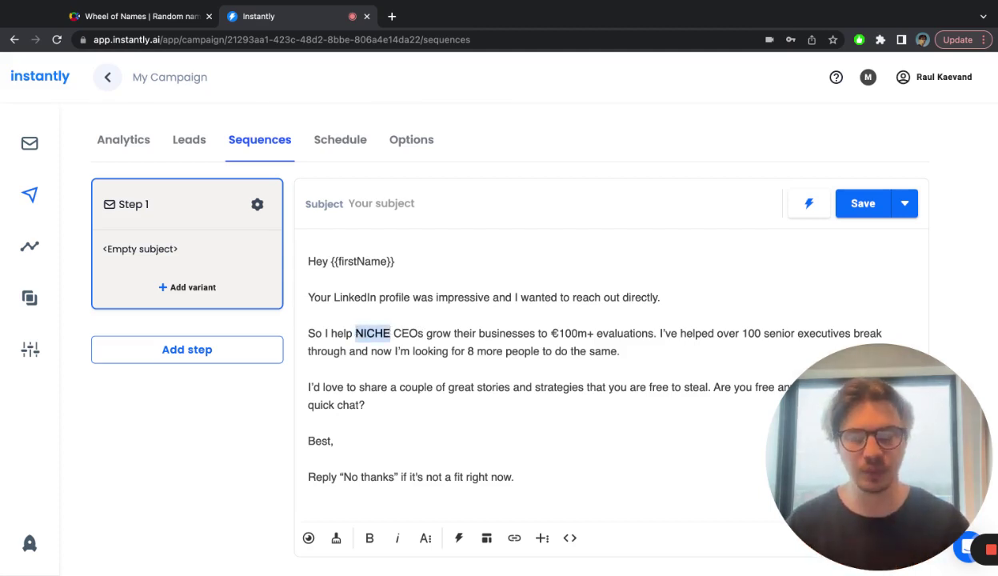
type("Sa")
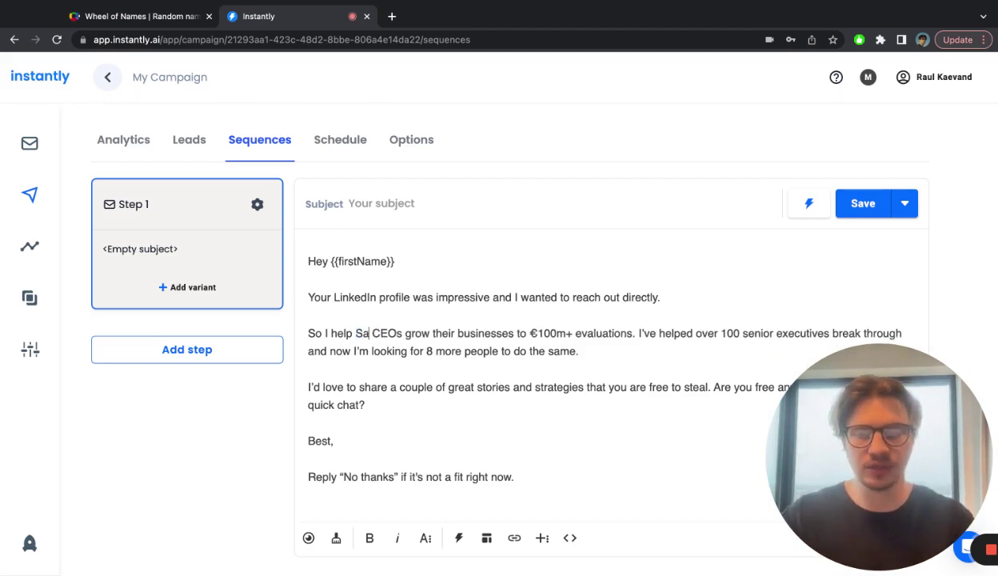
type("aS")
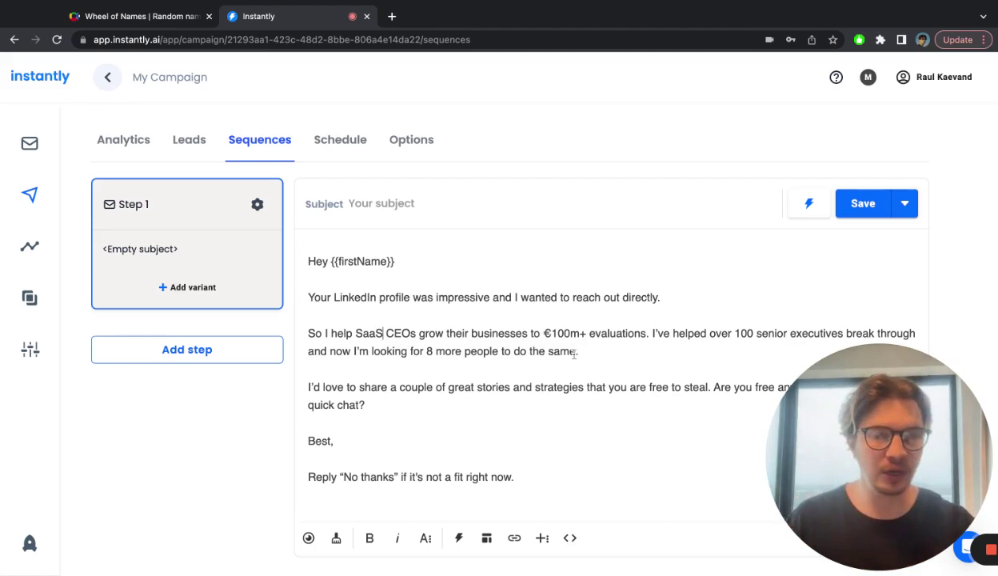
left_click(630, 364)
key("BackSpace")
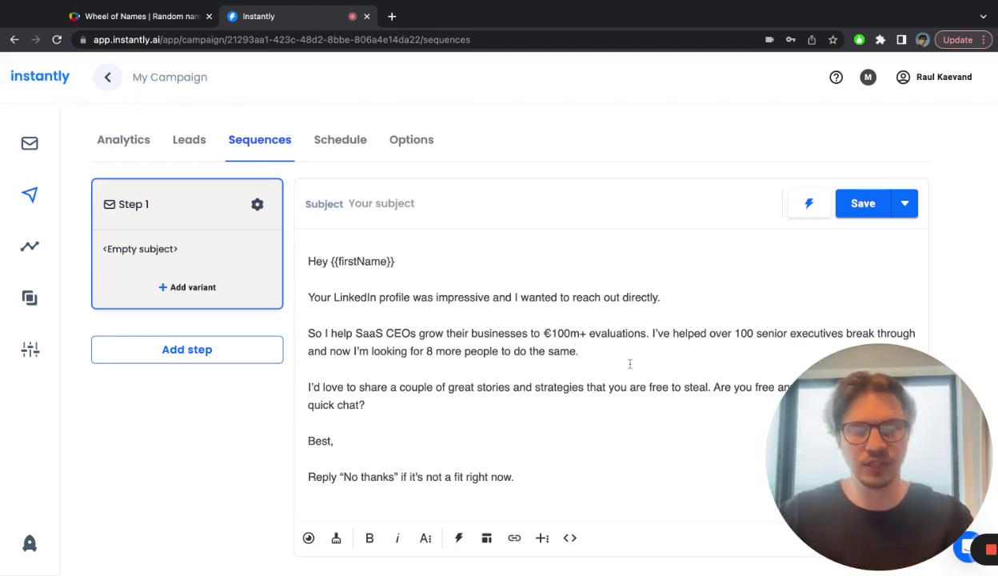
type("in March.")
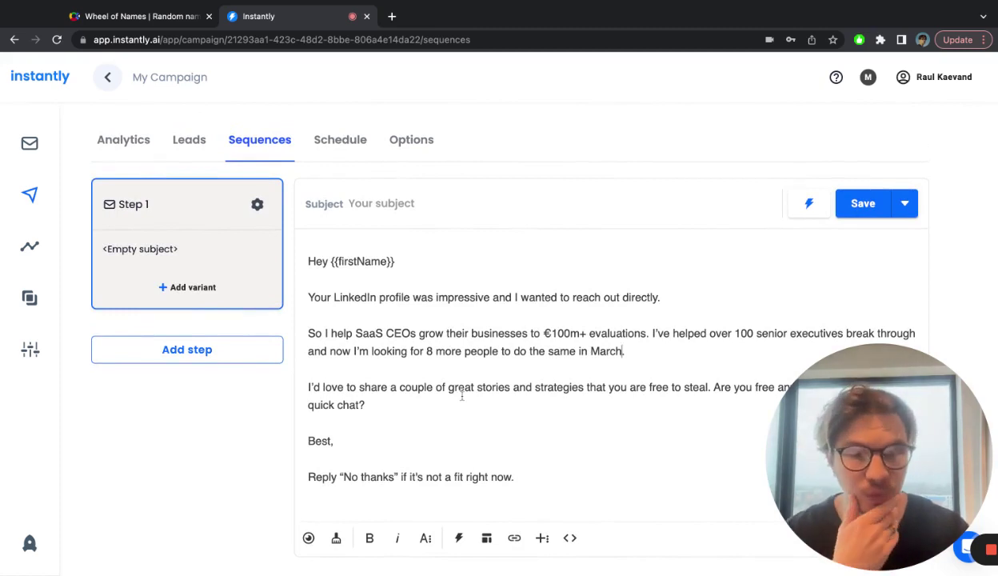
Step: Replace the quick-chat question with a new closing question and add a signature line under 'Best,'
left_click_drag(364, 405, 714, 387)
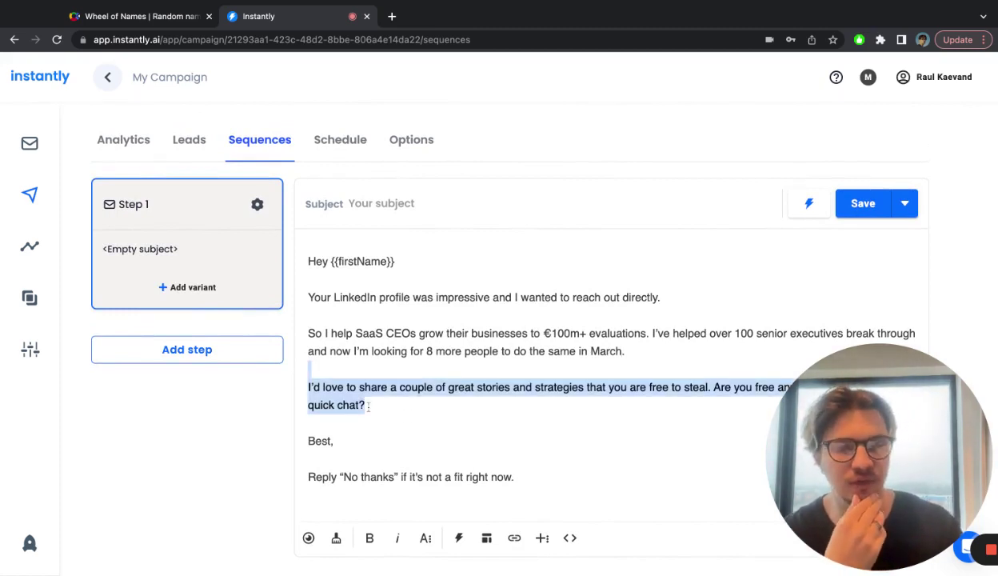
key("BackSpace")
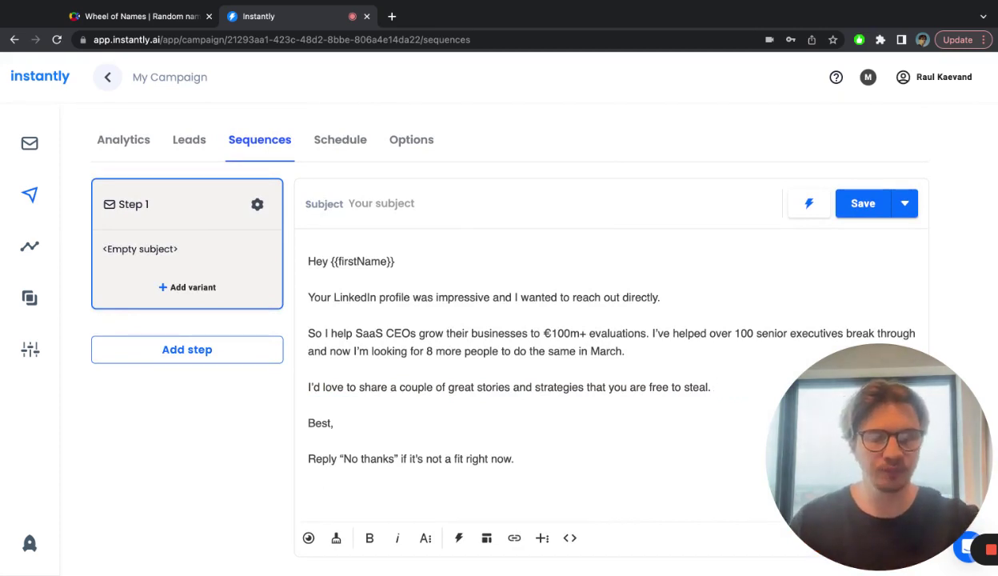
key("Return")
type("Mind if I share some")
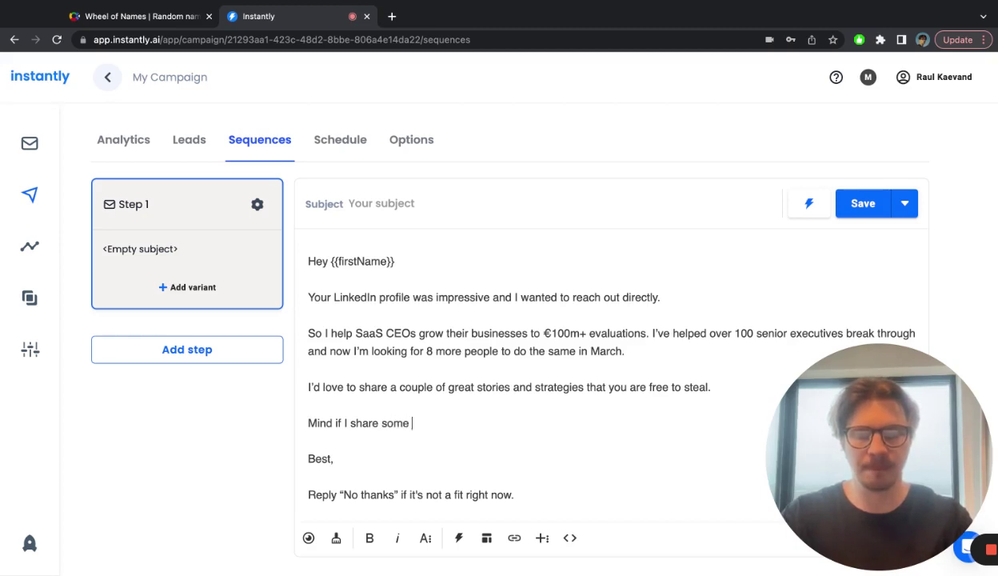
key("ctrl+z")
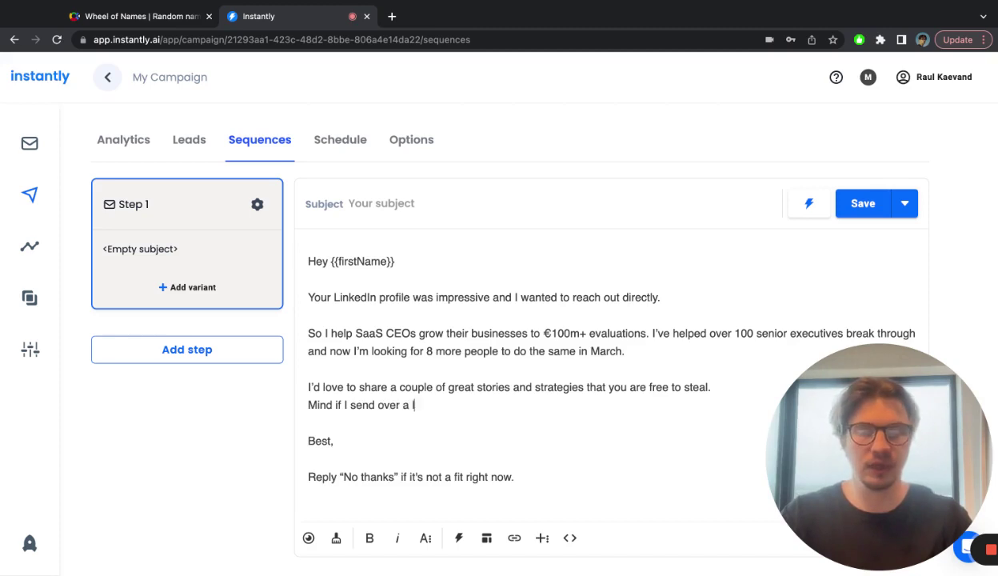
type("ink")
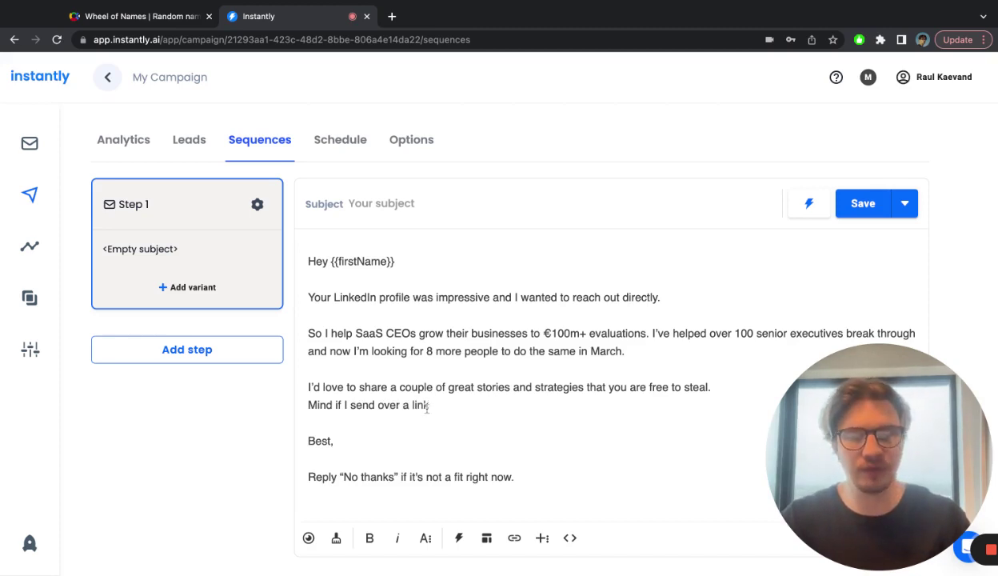
key("alt+shift+Left")
key("alt+shift+Left")
key("alt+shift+Left")
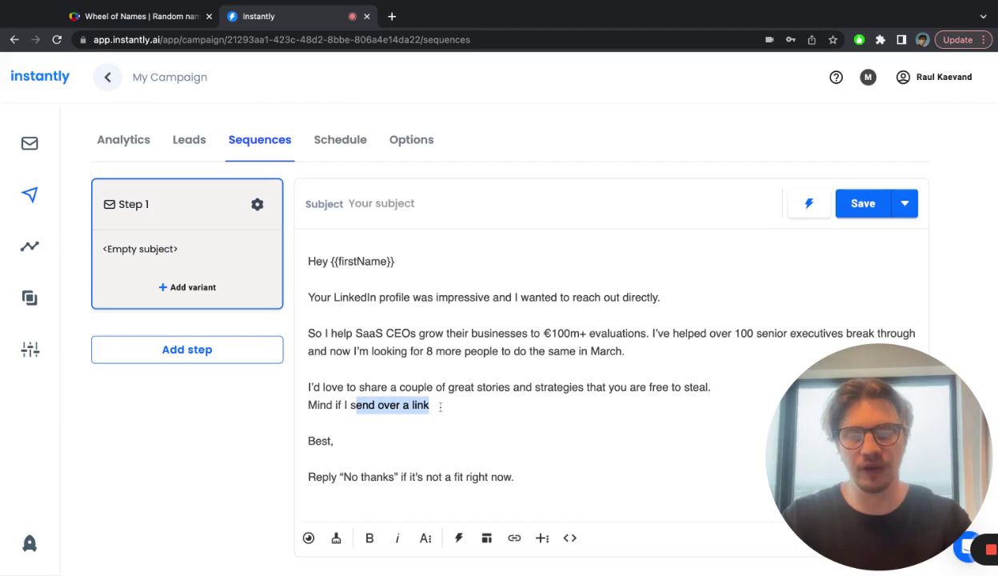
type("shar")
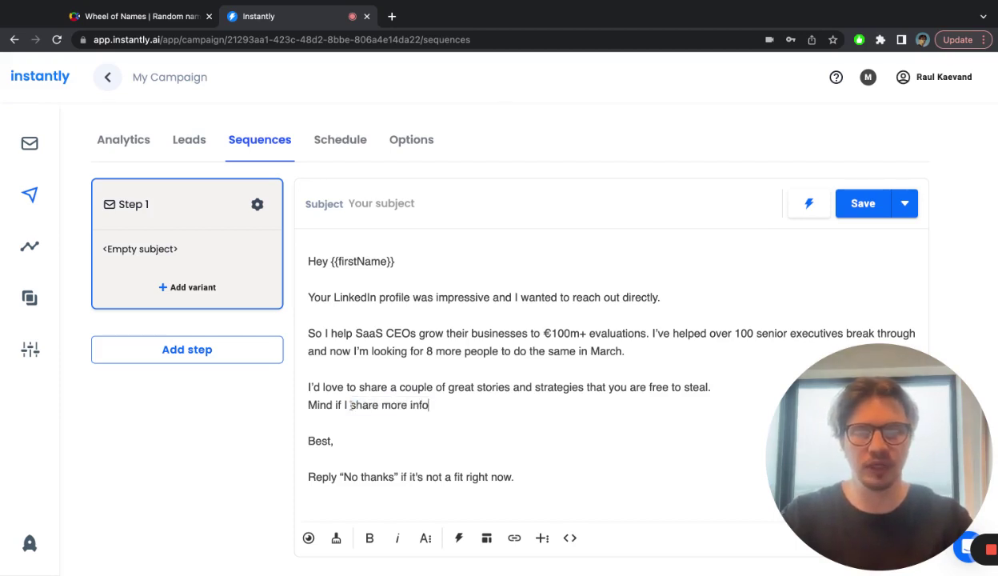
type("?")
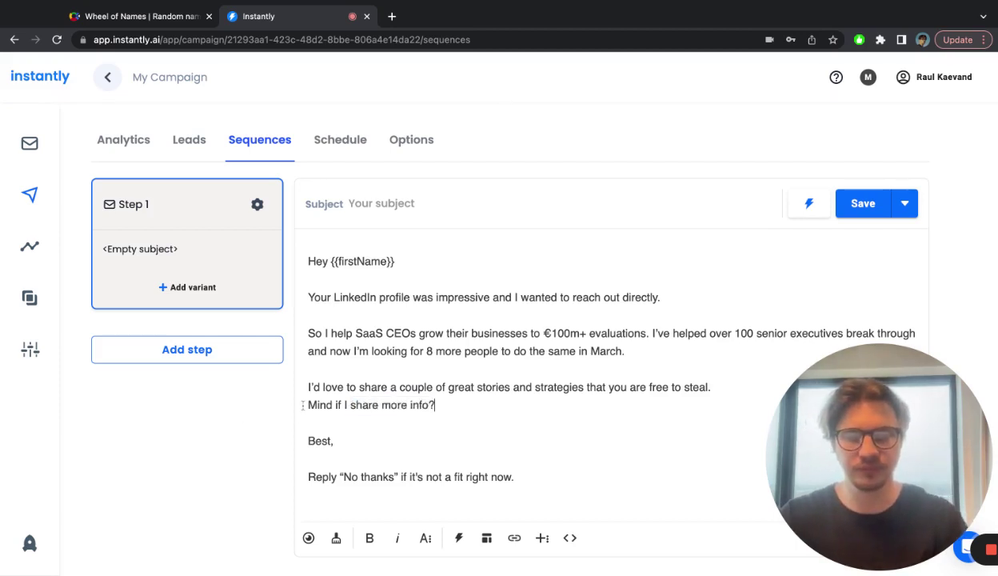
key("Return")
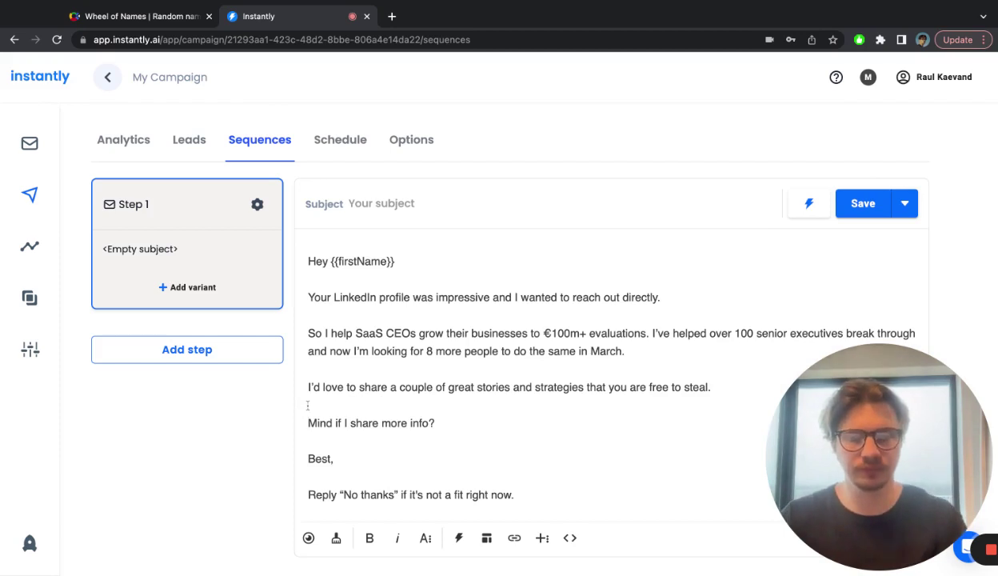
left_click(318, 476)
key("Return")
type("Timmy")
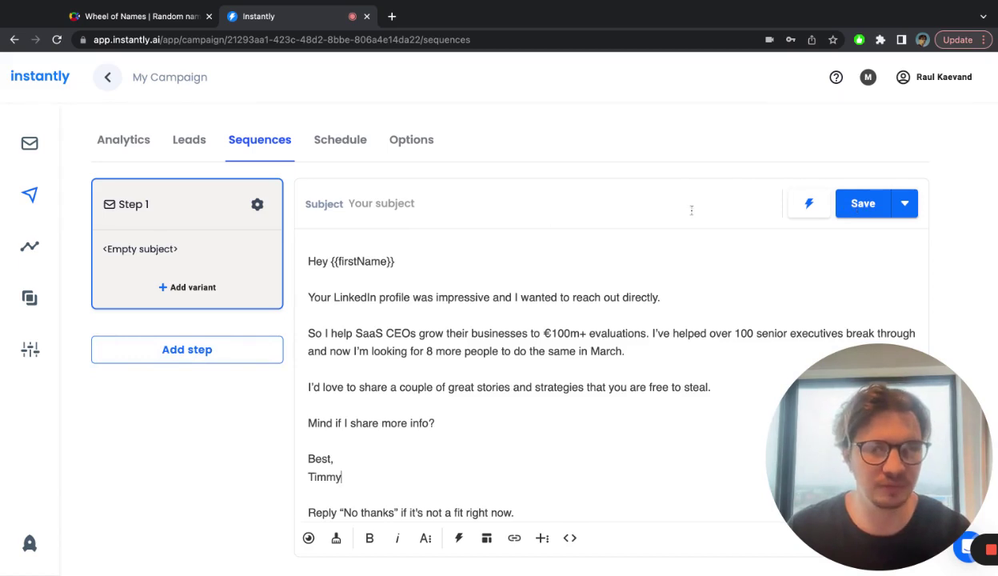
Step: Give Step 1 the subject 'quick question' and save the email
left_click(440, 208)
type("qui")
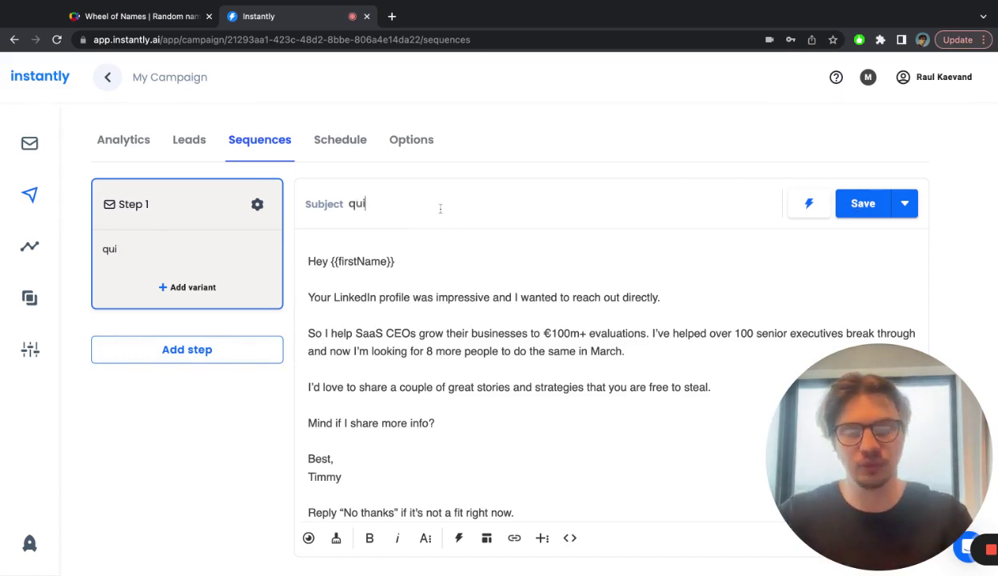
type("ck question")
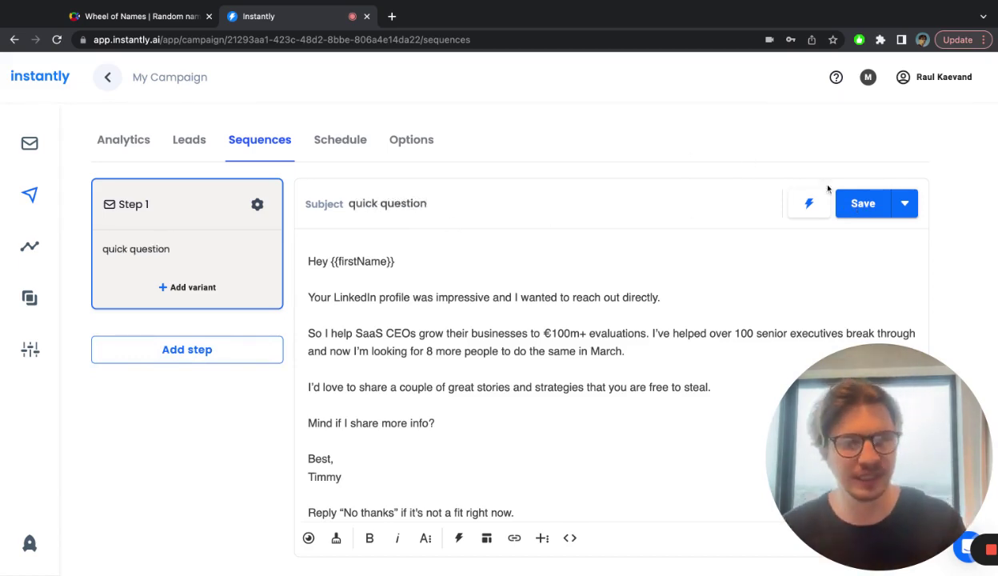
left_click(862, 210)
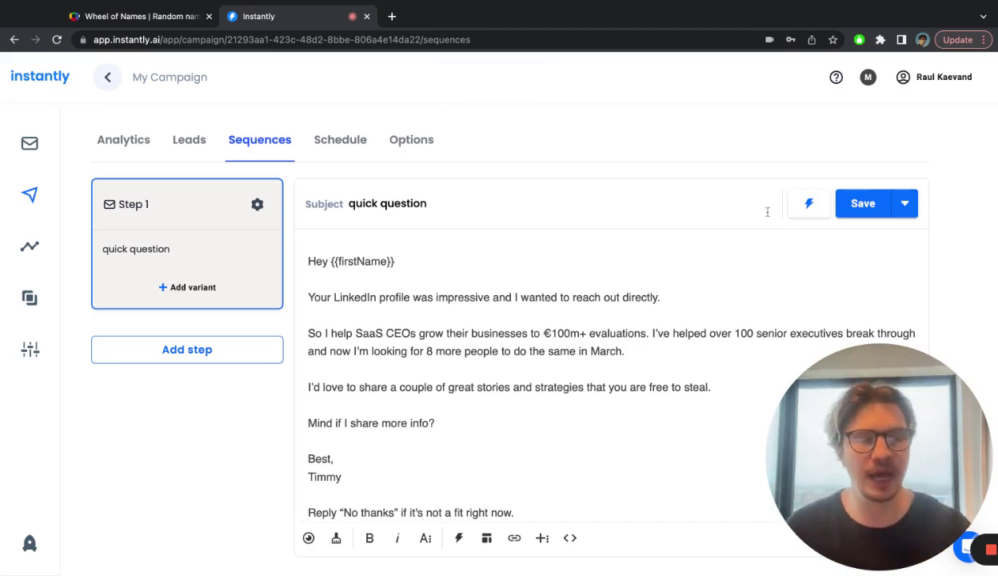
Step: Add a Step 2 and browse the template library down to the Follow-Ups templates
left_click(220, 360)
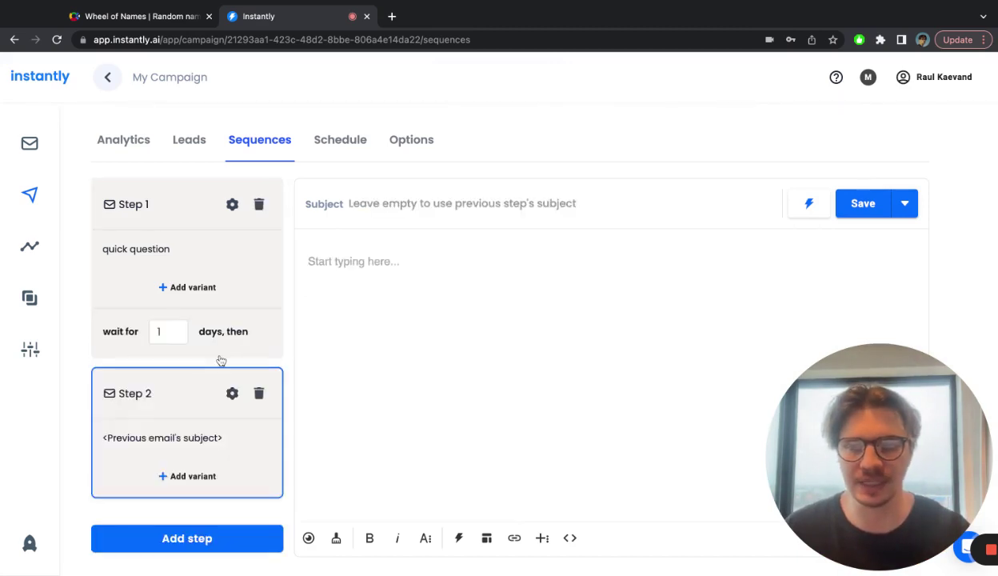
left_click(487, 538)
scroll(215, 372, "down", 3)
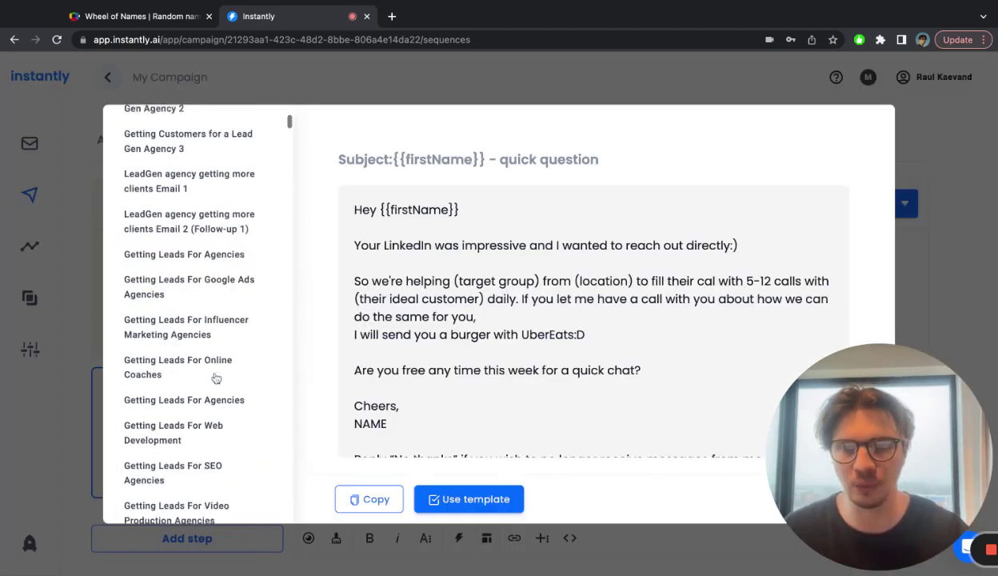
scroll(214, 376, "down", 4)
scroll(214, 376, "down", 5)
scroll(216, 379, "down", 3)
scroll(216, 379, "down", 2)
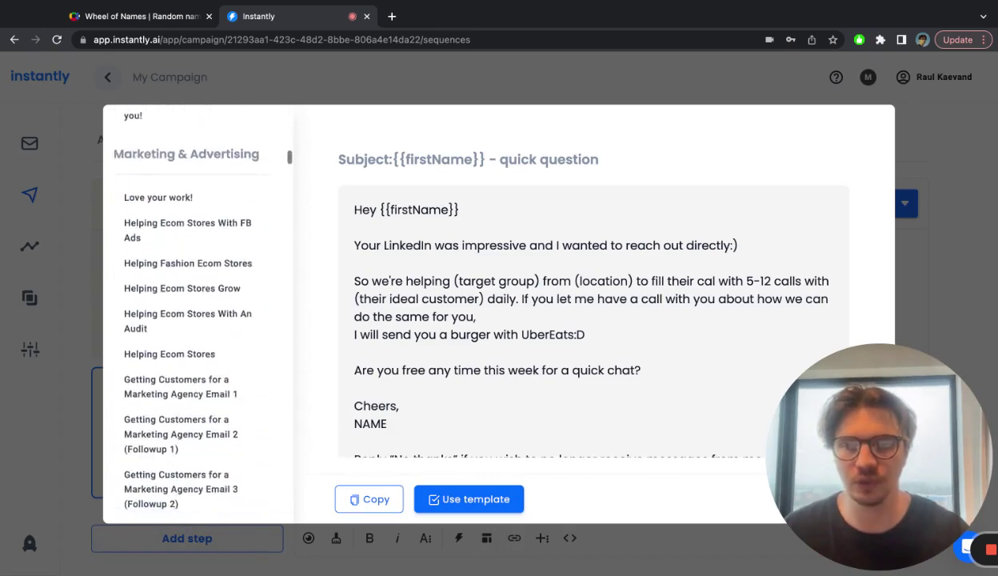
scroll(216, 379, "down", 3)
scroll(199, 312, "down", 4)
scroll(198, 312, "down", 4)
scroll(199, 312, "down", 1)
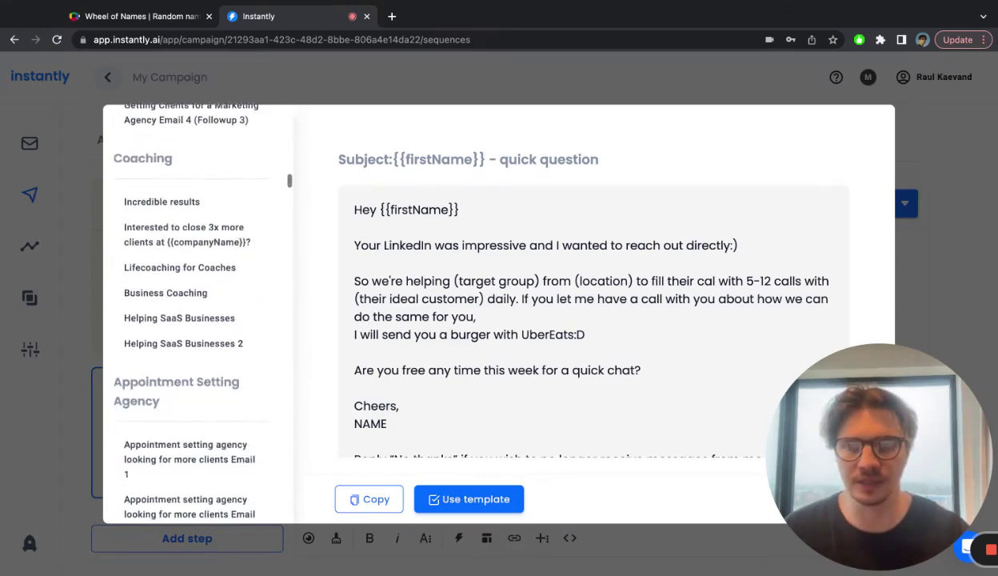
scroll(198, 312, "down", 5)
scroll(198, 312, "down", 4)
scroll(199, 312, "down", 2)
scroll(198, 312, "down", 1)
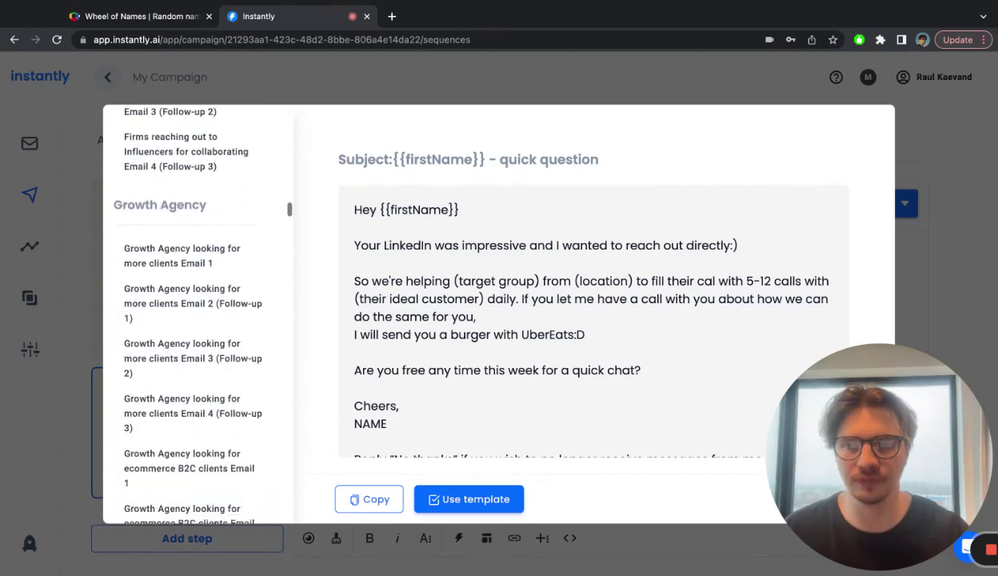
scroll(198, 312, "down", 3)
scroll(198, 312, "down", 4)
scroll(198, 312, "down", 1)
scroll(199, 312, "down", 1)
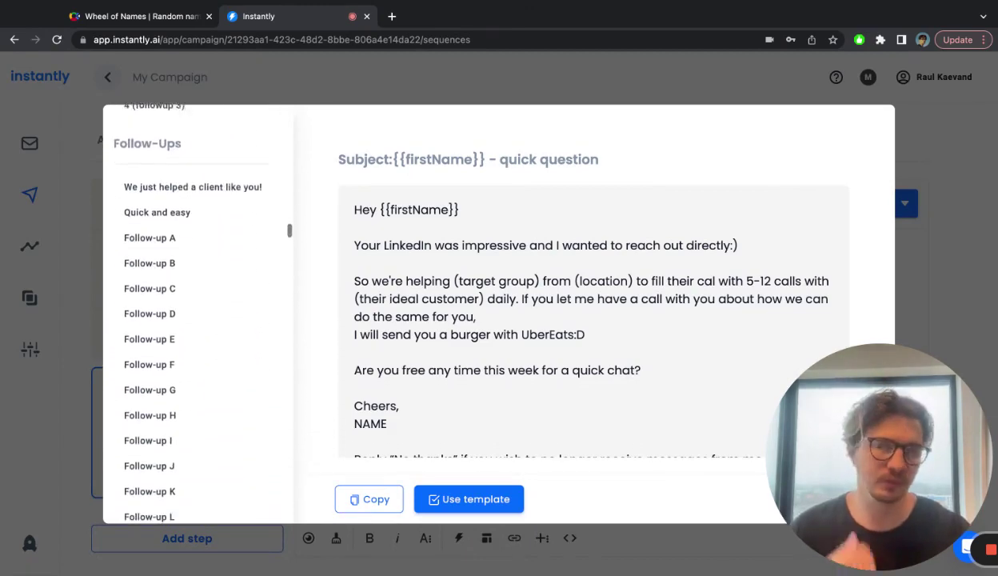
scroll(198, 312, "down", 3)
scroll(164, 304, "down", 3)
scroll(164, 304, "up", 3)
scroll(164, 303, "up", 1)
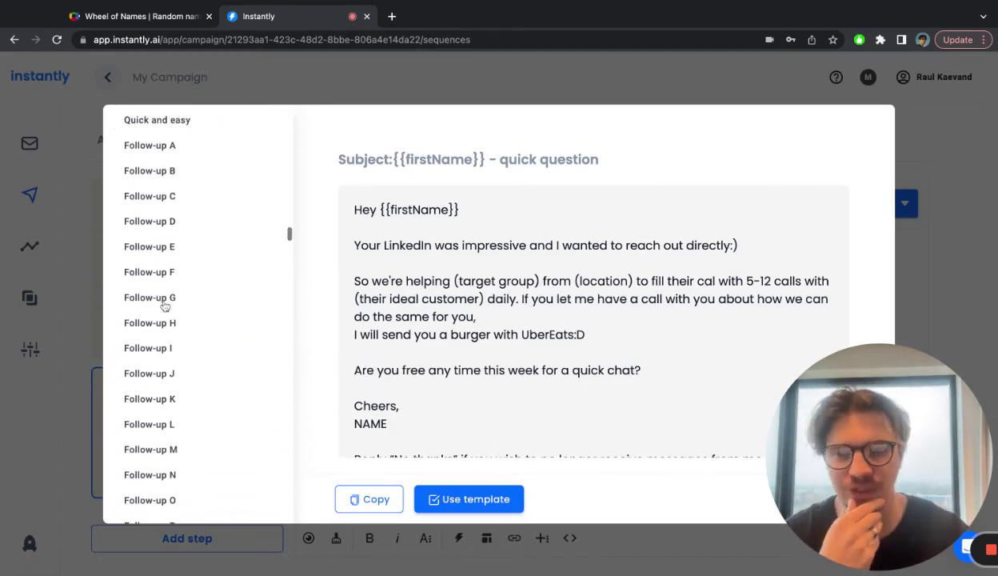
Step: Preview Follow-up G and F, then insert the 'Quick and easy' follow-up into Step 2
left_click(164, 300)
left_click(164, 274)
scroll(164, 276, "up", 2)
scroll(164, 276, "up", 1)
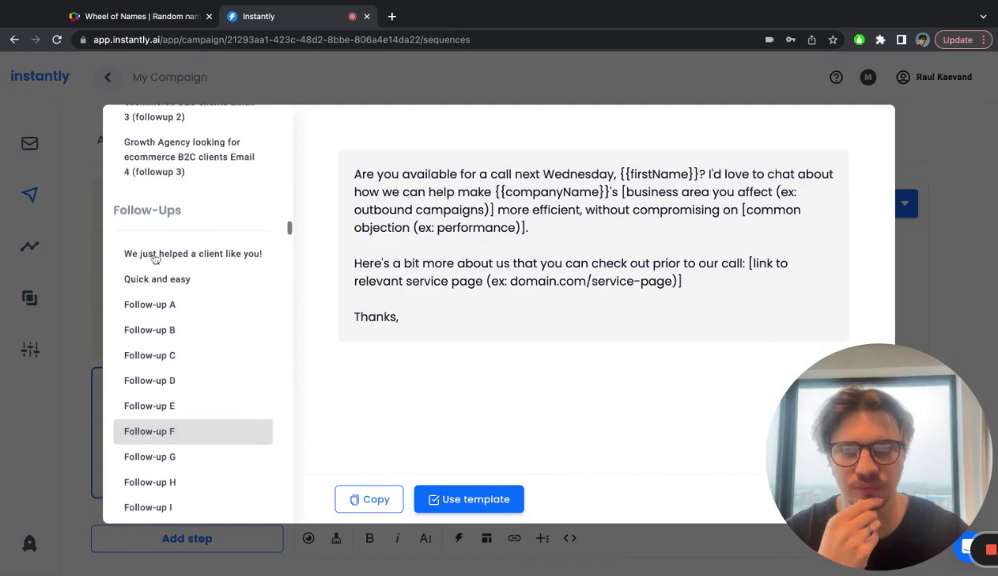
left_click(163, 280)
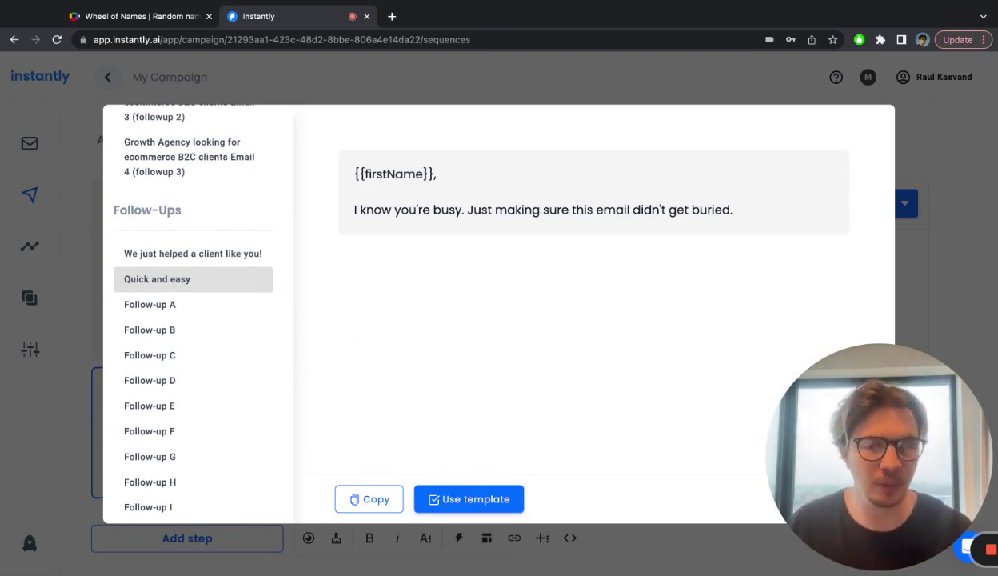
left_click(478, 506)
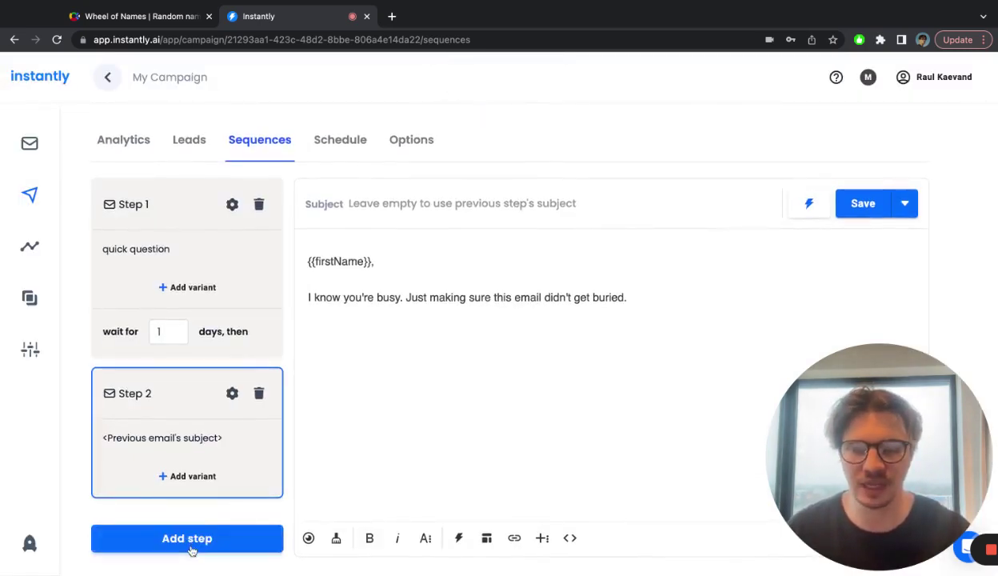
Step: Set Step 1's wait to 3 days and add a third step
left_click(160, 331)
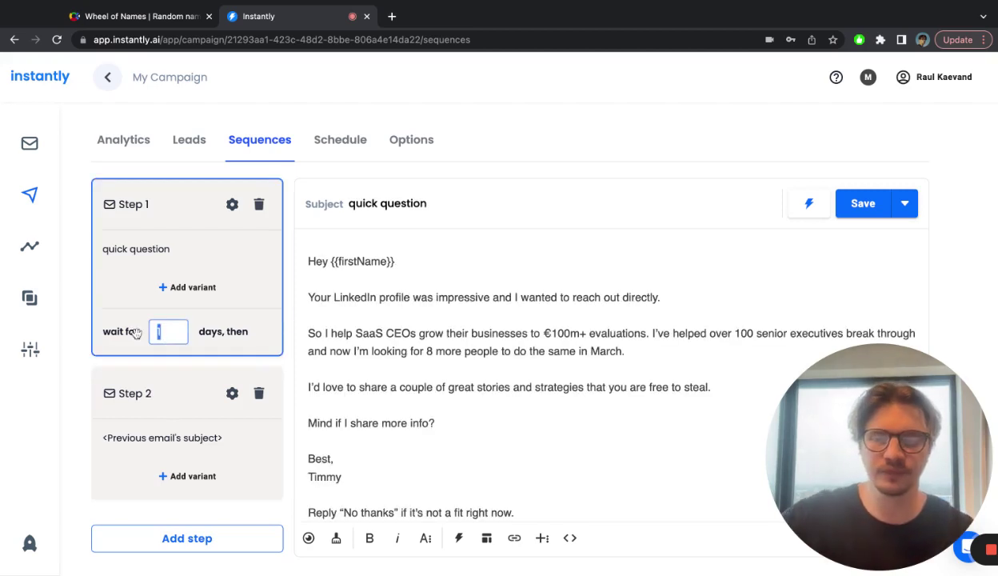
type("3")
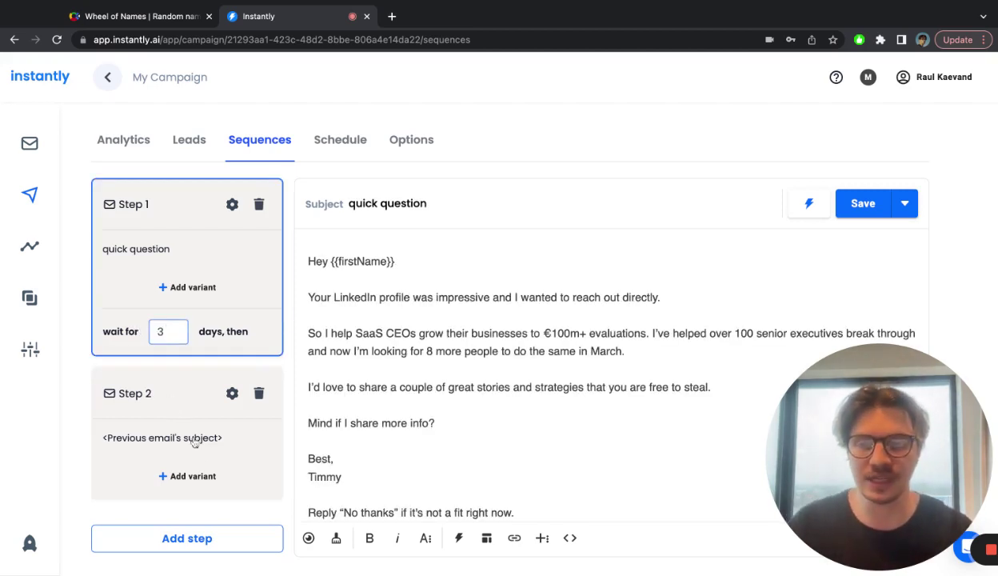
left_click(188, 538)
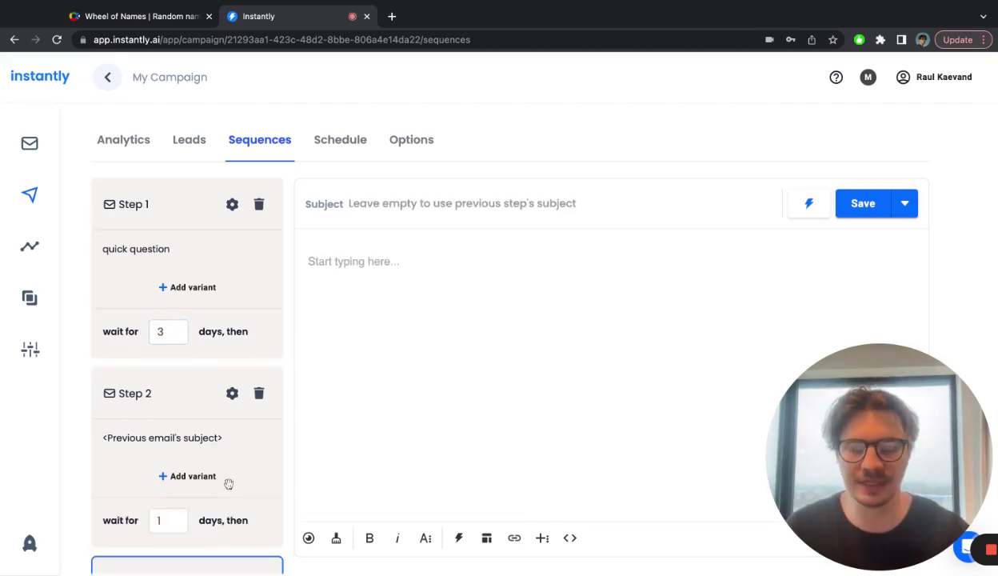
scroll(228, 484, "down", 5)
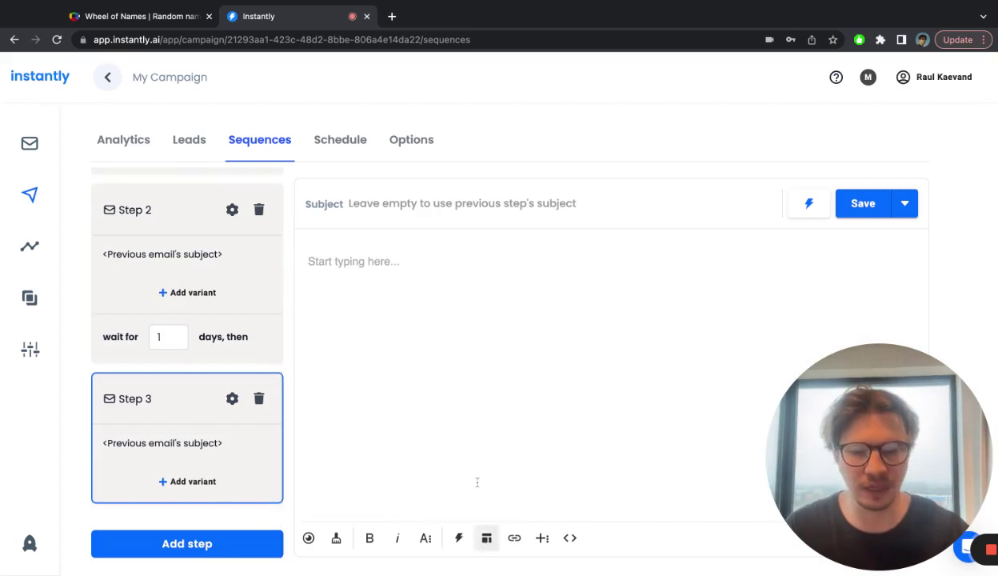
Step: Fill Step 3 with the 'We just helped a client like you!' template
left_click(487, 537)
scroll(229, 384, "down", 3)
scroll(231, 385, "down", 5)
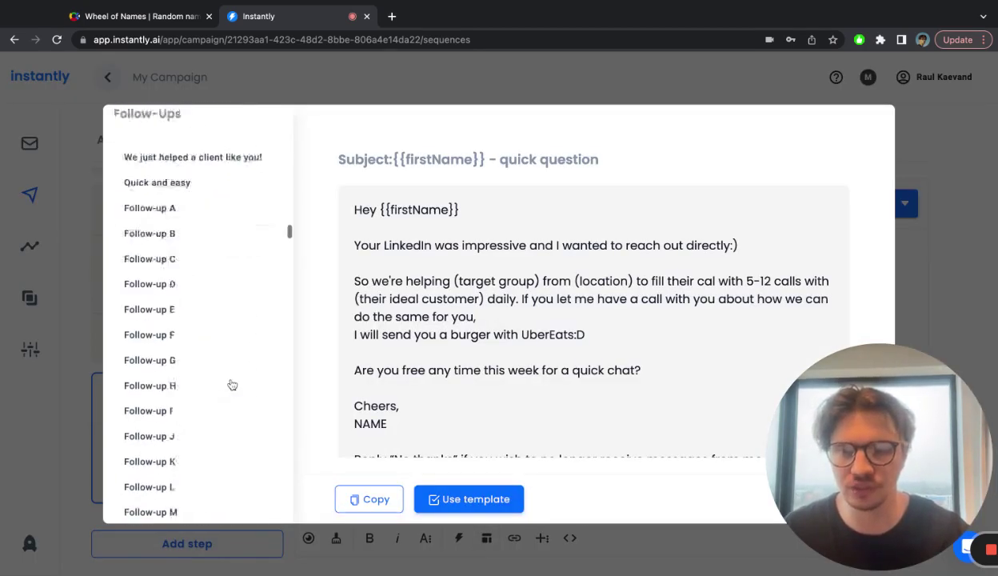
scroll(232, 385, "down", 1)
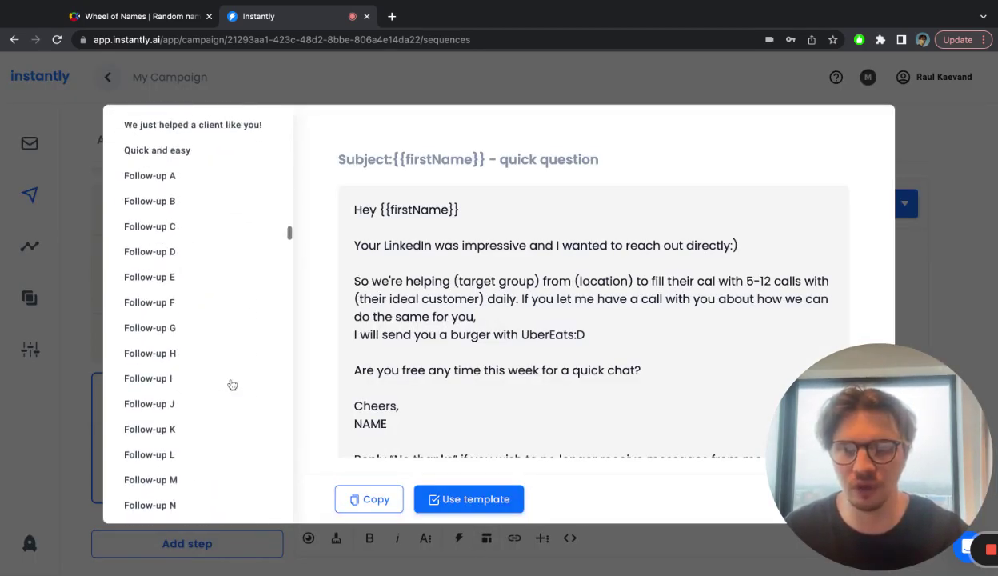
left_click(170, 127)
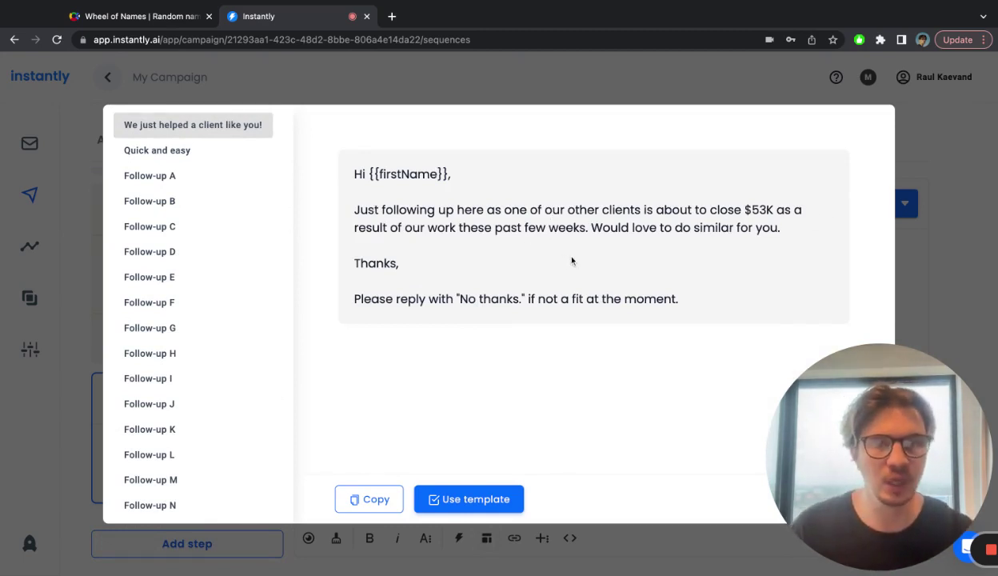
left_click(467, 498)
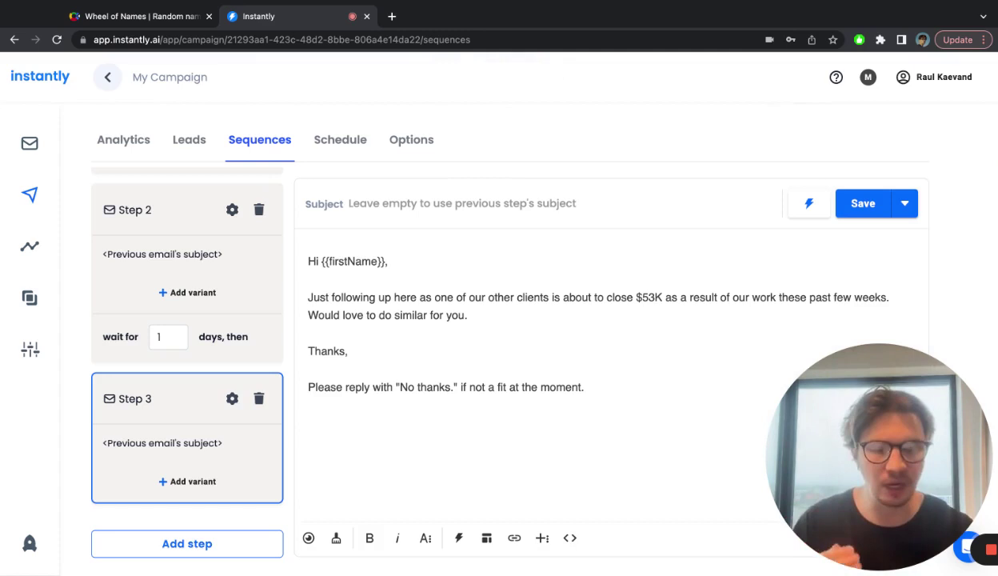
Step: Review Step 1's 'quick question' email, then bring up Step 3's follow-up for editing
scroll(200, 280, "up", 2)
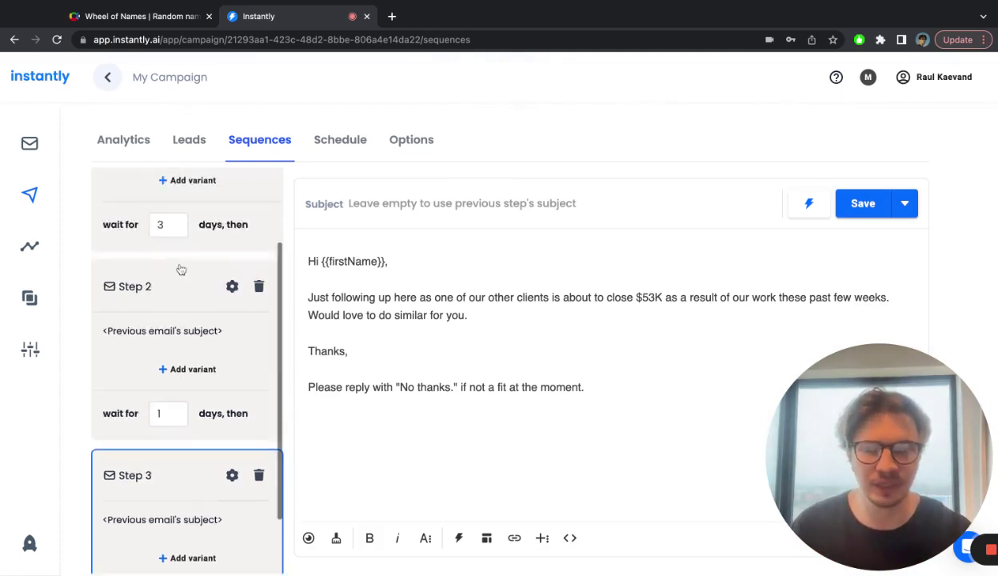
scroll(184, 264, "up", 2)
left_click(174, 253)
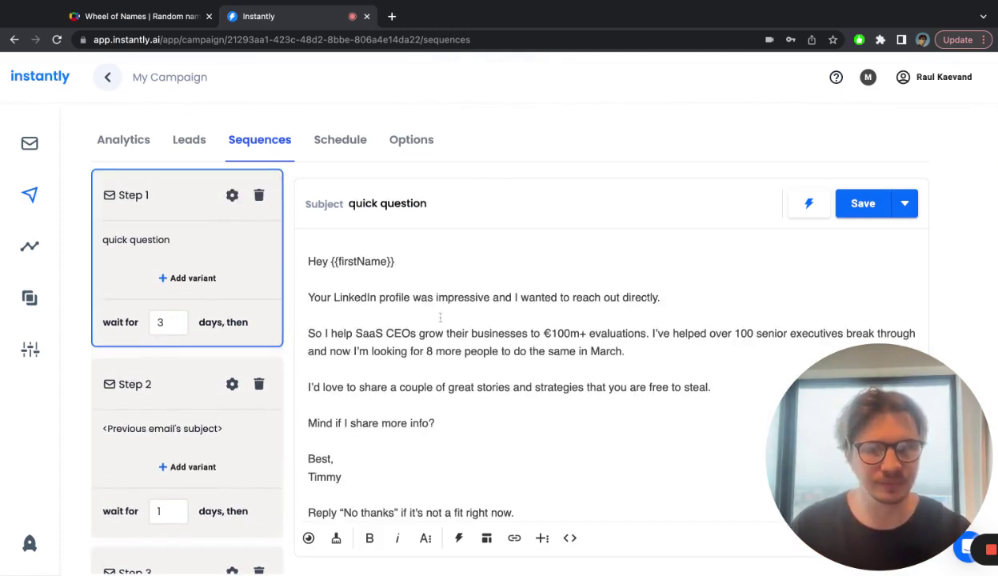
scroll(146, 410, "down", 3)
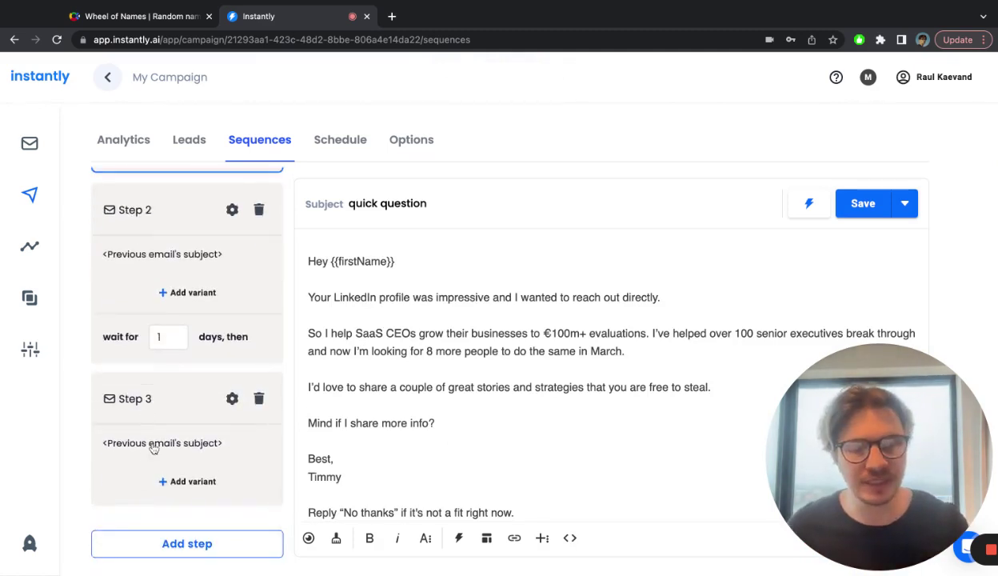
left_click(176, 468)
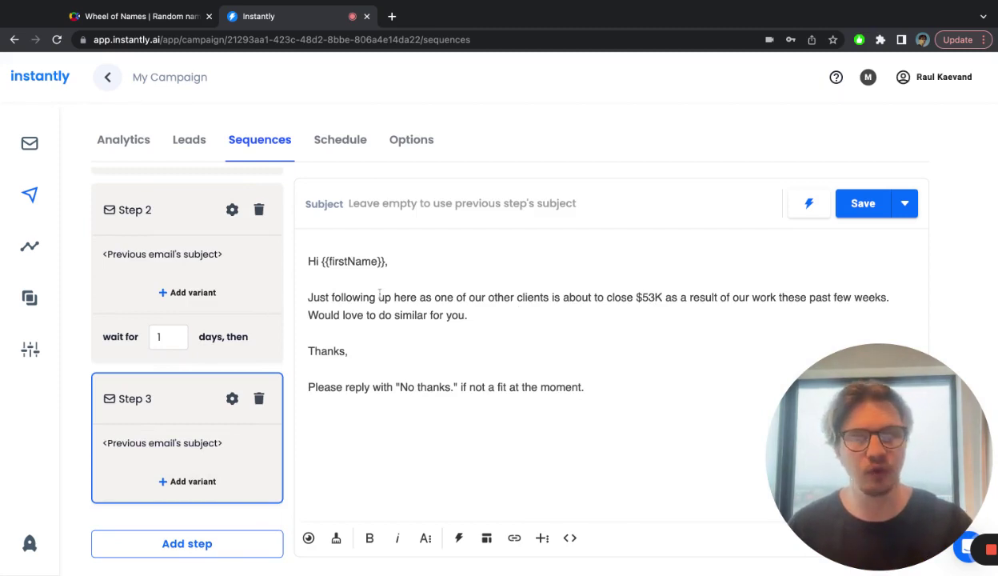
Step: Change 'other' to 'Saas' and trim the 'similar for you' ending from the closing sentence
double_click(515, 296)
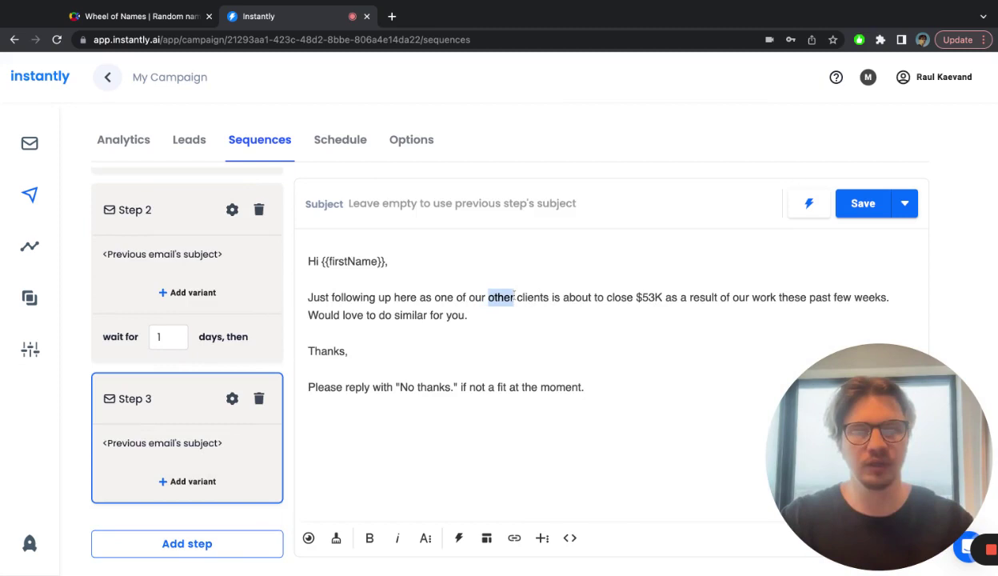
type("Saas")
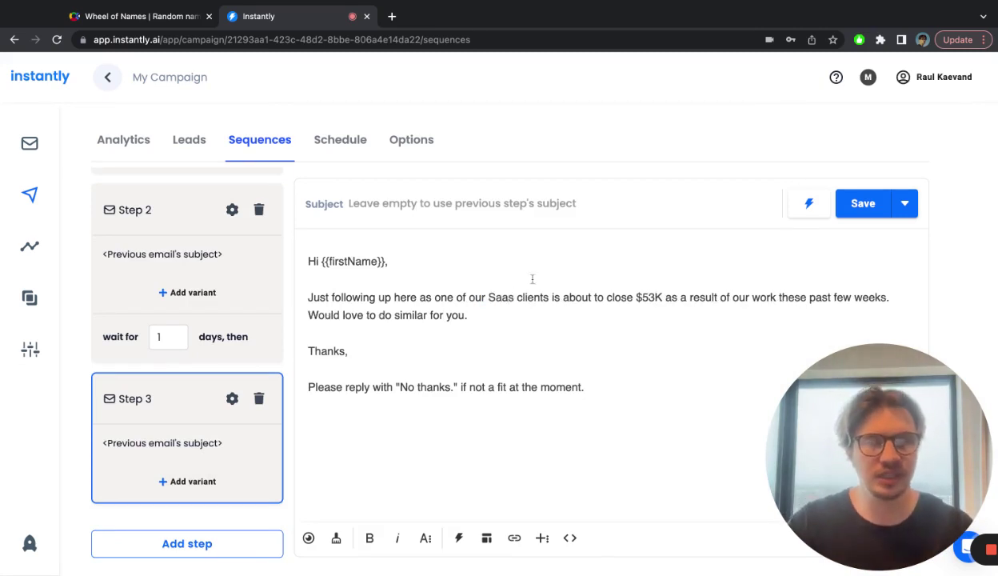
left_click(663, 297)
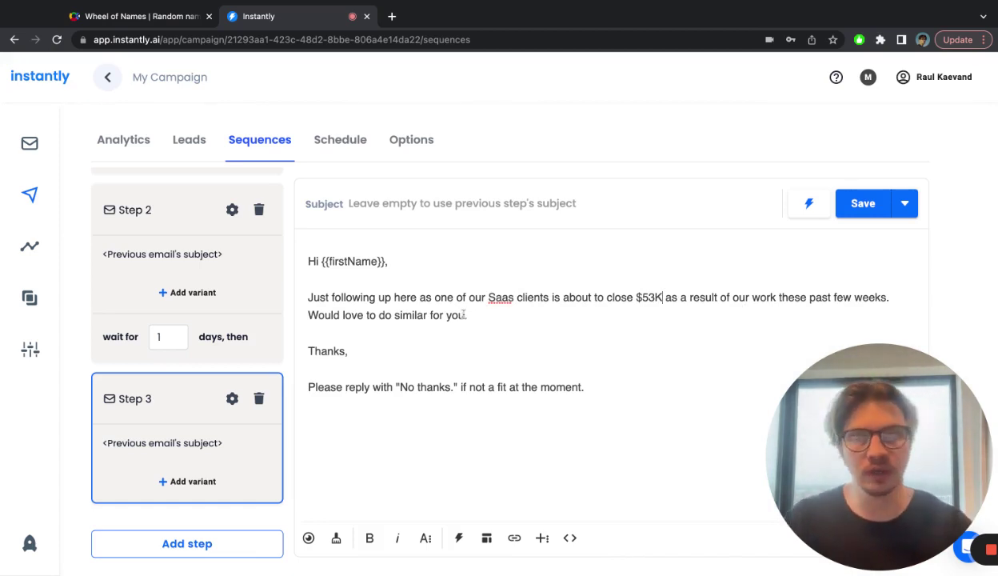
left_click(465, 315)
key("ctrl+shift+Left")
key("ctrl+shift+Left")
key("ctrl+shift+Left")
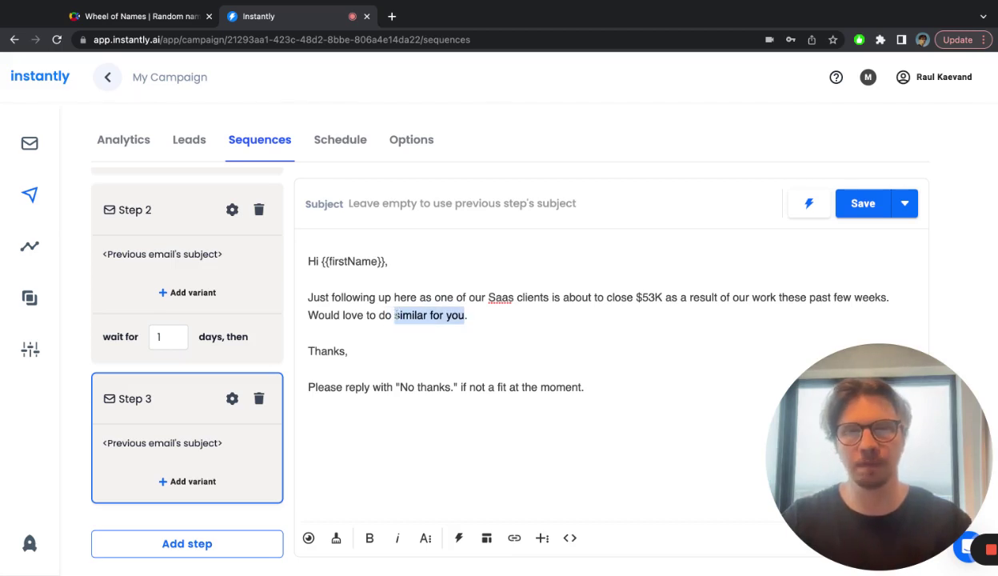
key("BackSpace")
key("BackSpace")
key("BackSpace")
key("BackSpace")
type("show")
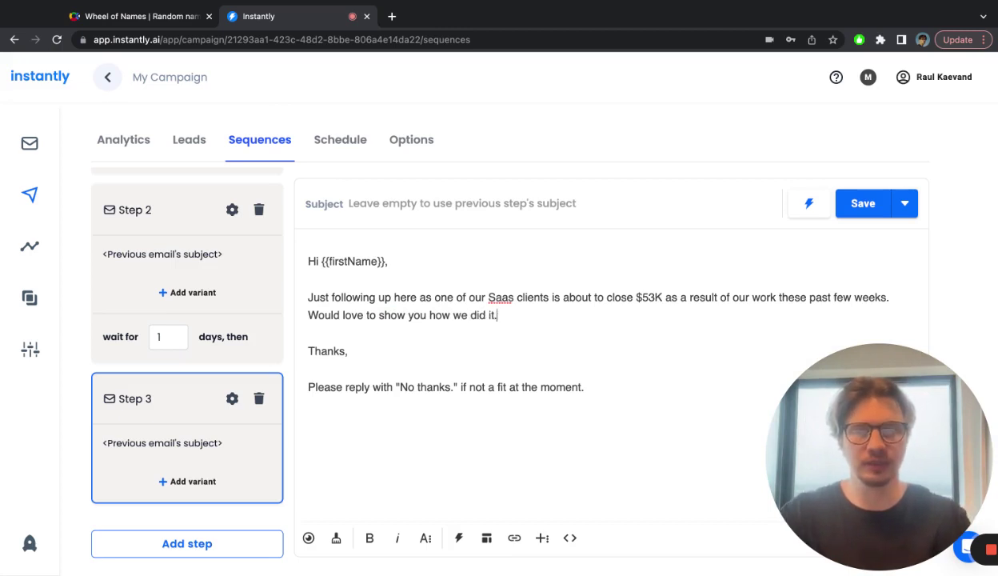
Step: Add 'Mind if I send more info?' as its own paragraph before 'Thanks,'
key("Return")
key("Return")
type("Mind if i")
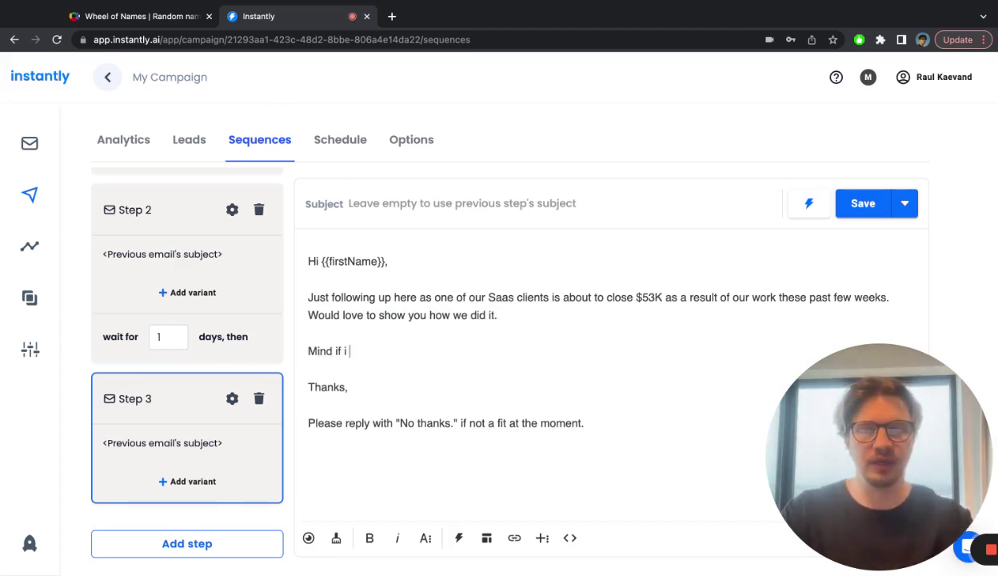
key("Home")
key("BackSpace")
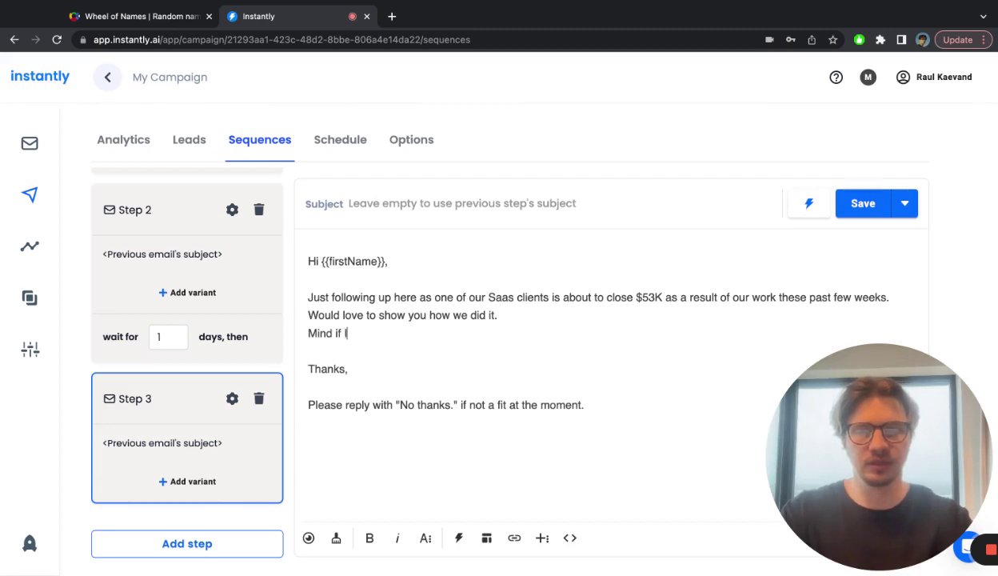
type("in")
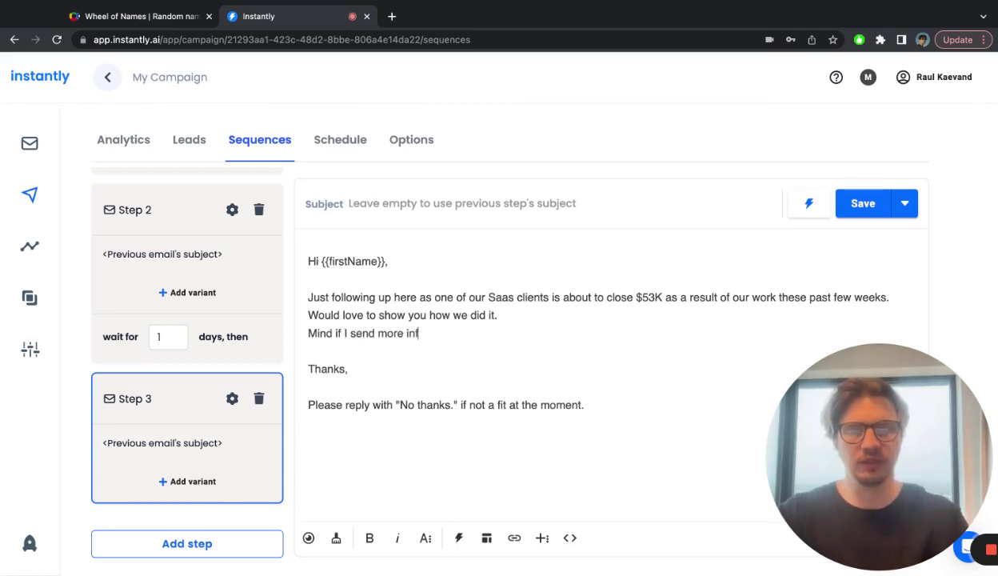
type("fo")
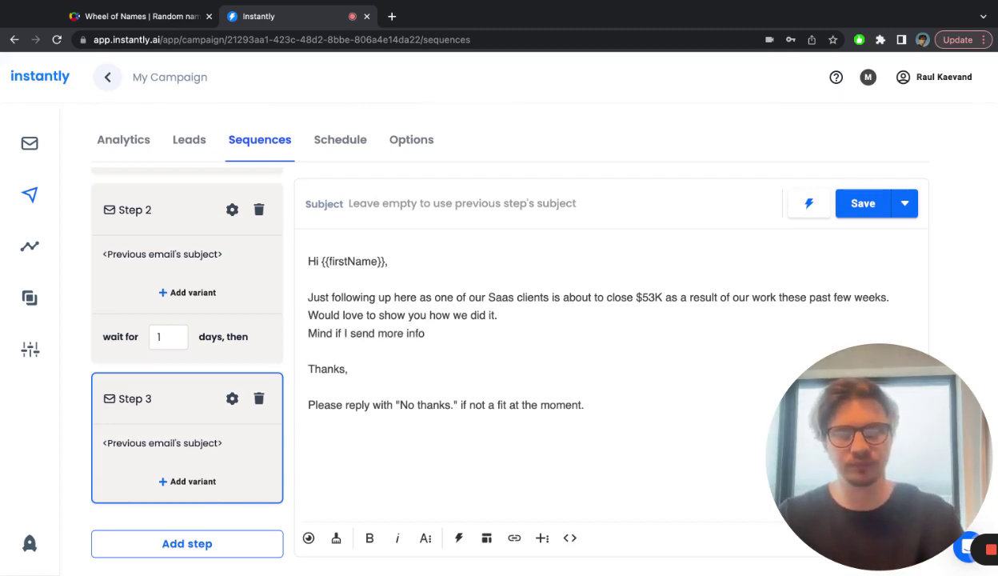
type("?")
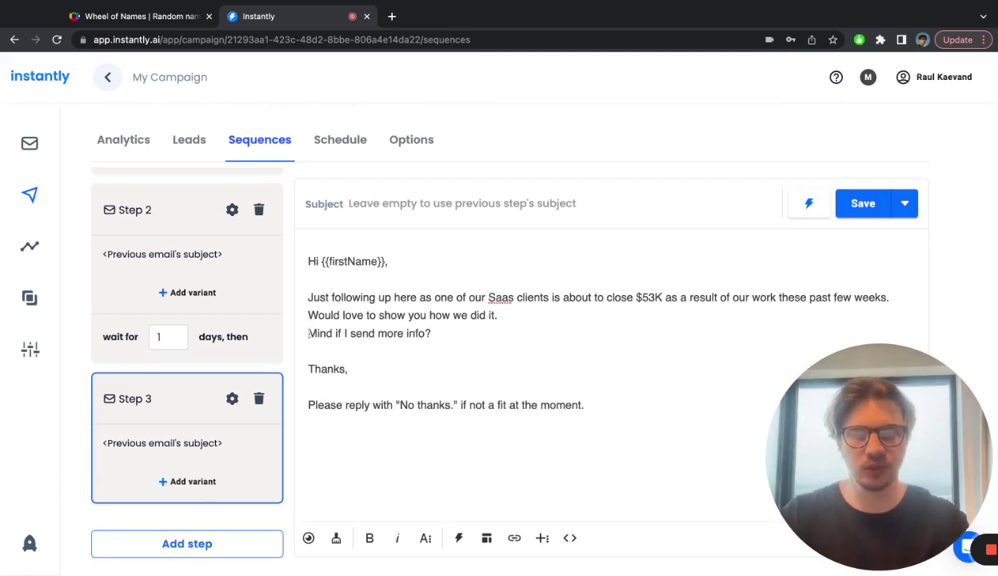
key("Return")
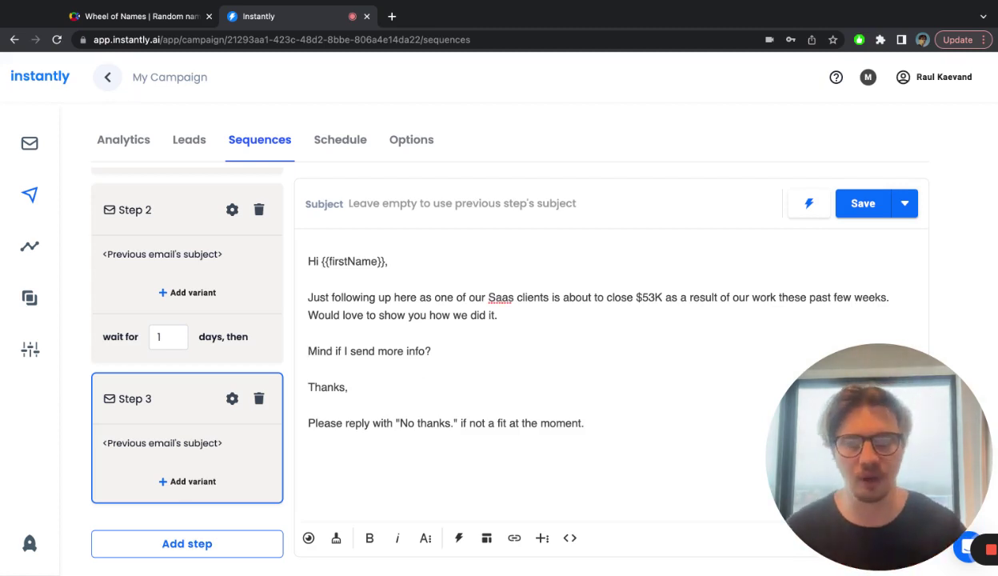
Step: Save the campaign and review the Step 1, Step 2 and Step 3 emails
left_click(851, 201)
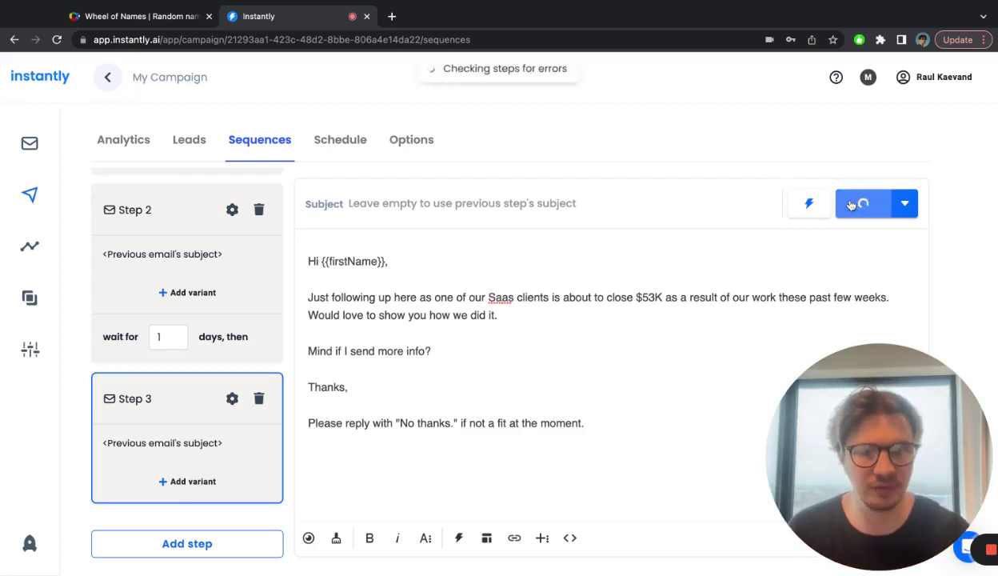
scroll(196, 262, "up", 2)
scroll(196, 261, "up", 3)
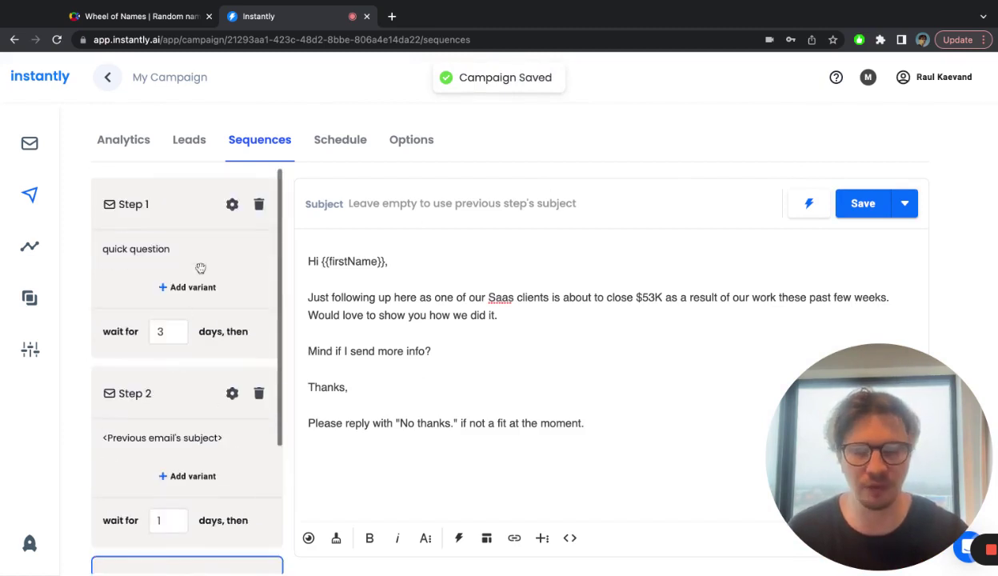
left_click(180, 253)
left_click(185, 406)
scroll(184, 408, "down", 2)
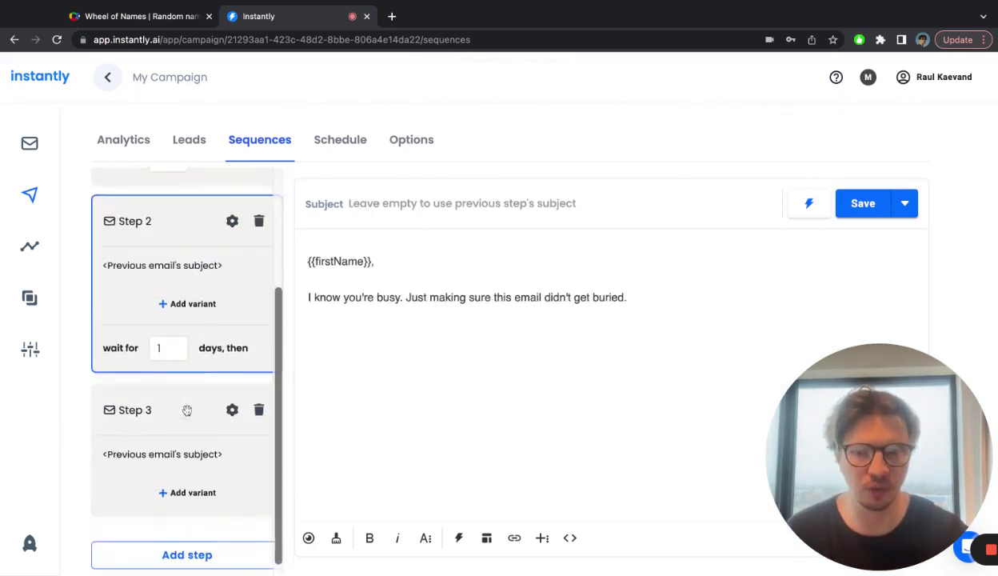
left_click(188, 429)
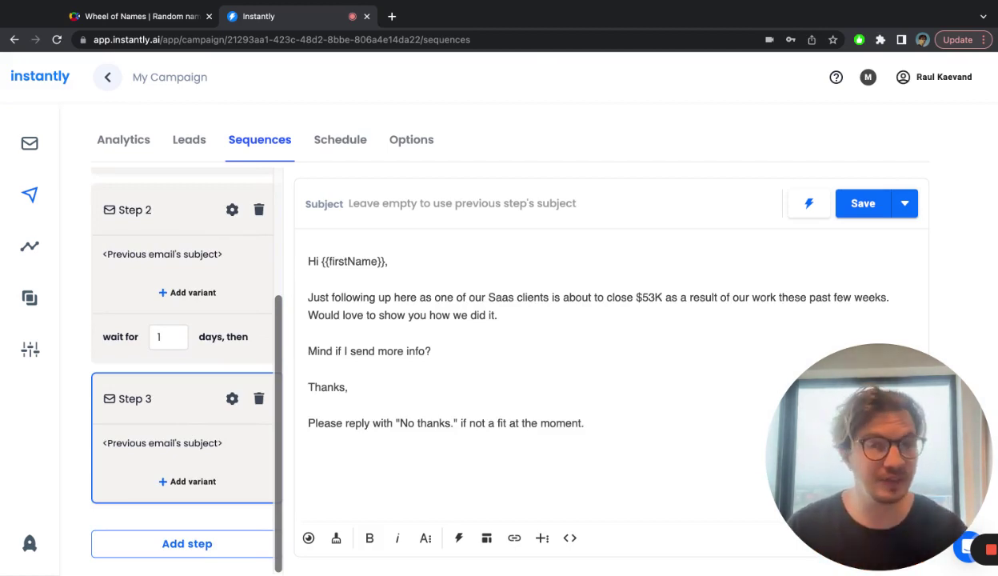
scroll(183, 363, "up", 3)
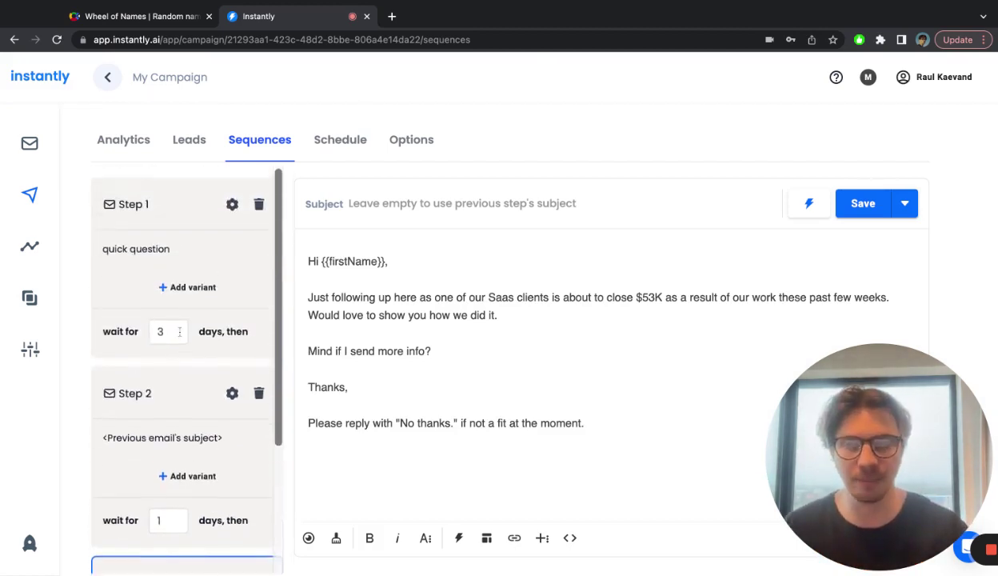
left_click(186, 246)
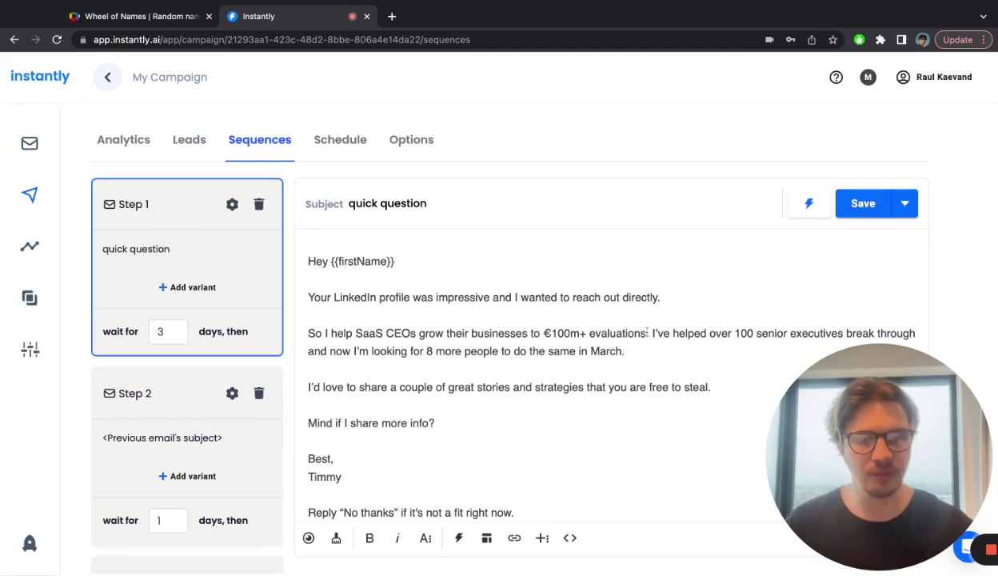
key("shift+Left")
key("shift+Left")
key("shift+Left")
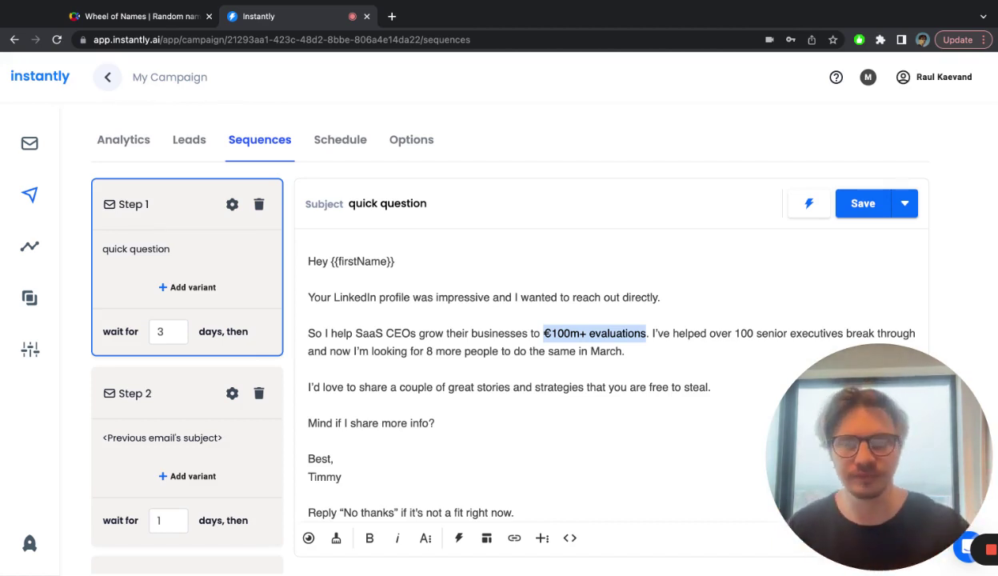
Step: Delete the first two steps and clear the remaining email body
left_click(258, 204)
left_click(456, 336)
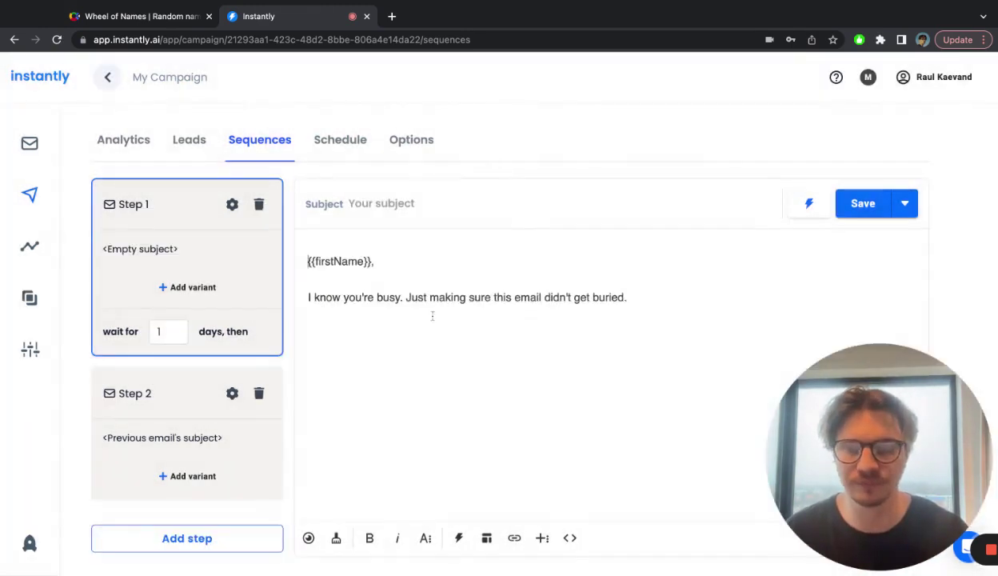
left_click(262, 210)
left_click(443, 335)
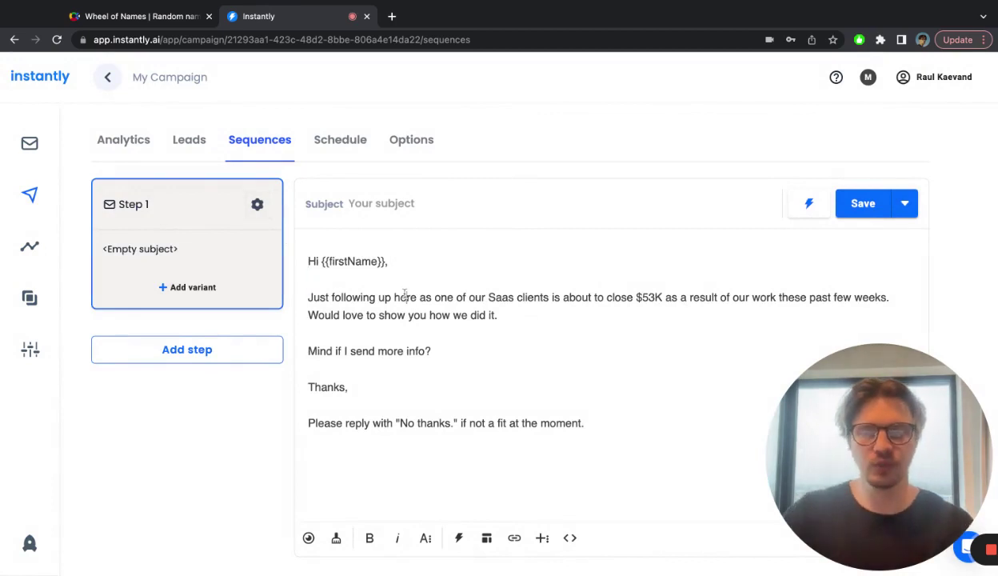
key("ctrl+a")
key("BackSpace")
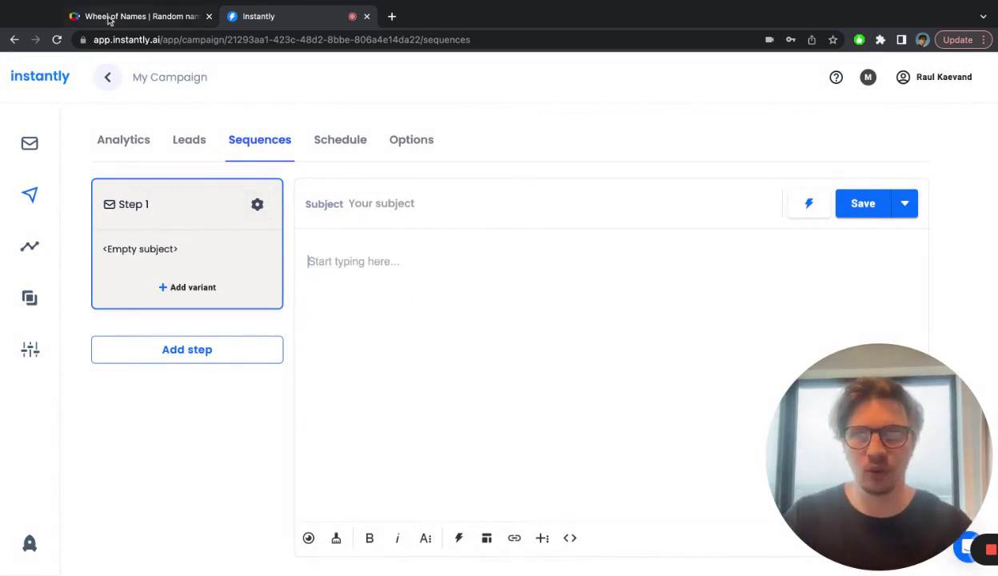
Step: Clear the old Coaching result, re-spin the wheel to 'Lead Generation', and return to Instantly
left_click(110, 20)
left_click(629, 362)
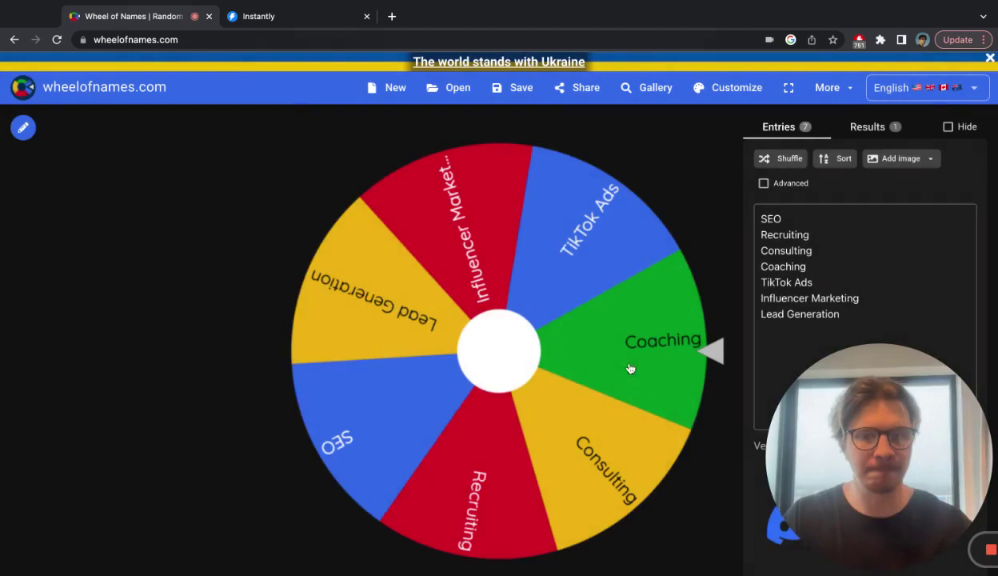
left_click(490, 237)
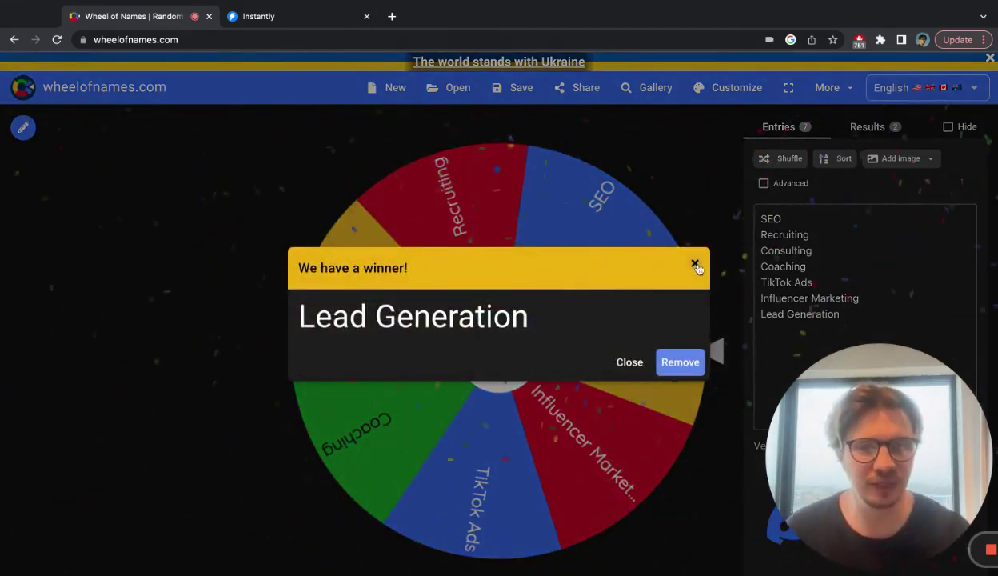
left_click(695, 265)
left_click(308, 17)
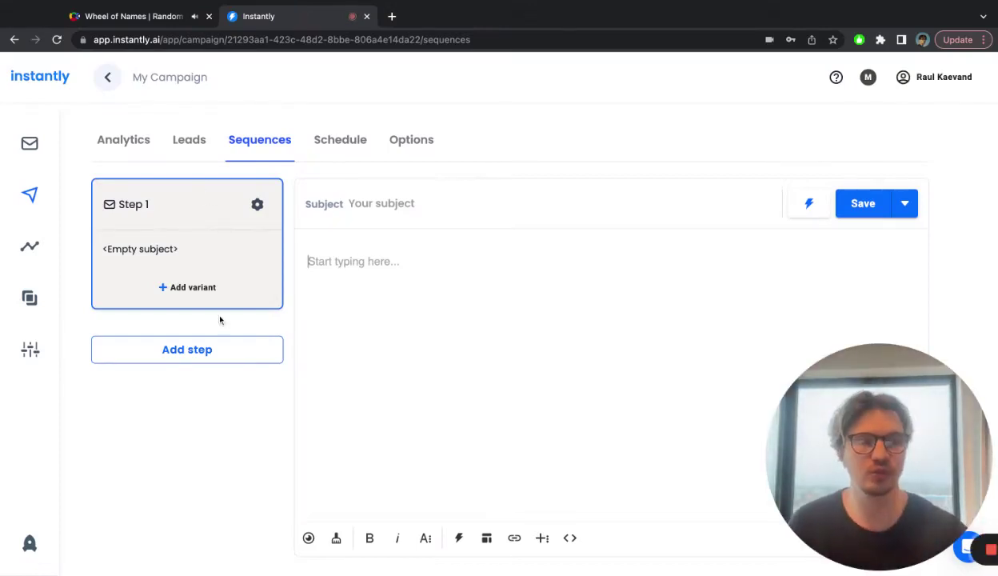
Step: Scroll the template library to SEO Agency and preview 'Getting Customers for a SEO Agency Email 1'
left_click(486, 539)
scroll(194, 358, "down", 2)
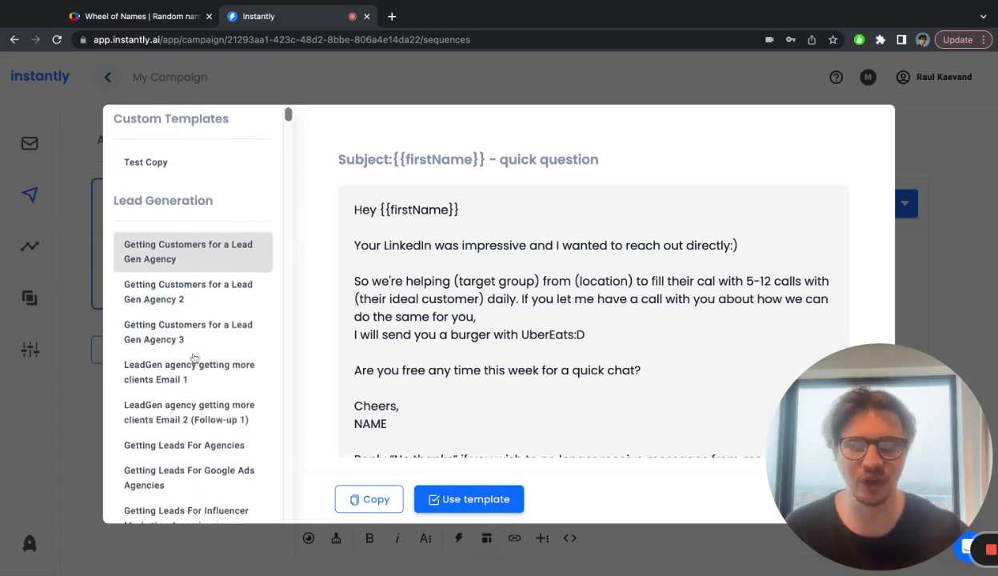
scroll(188, 320, "down", 2)
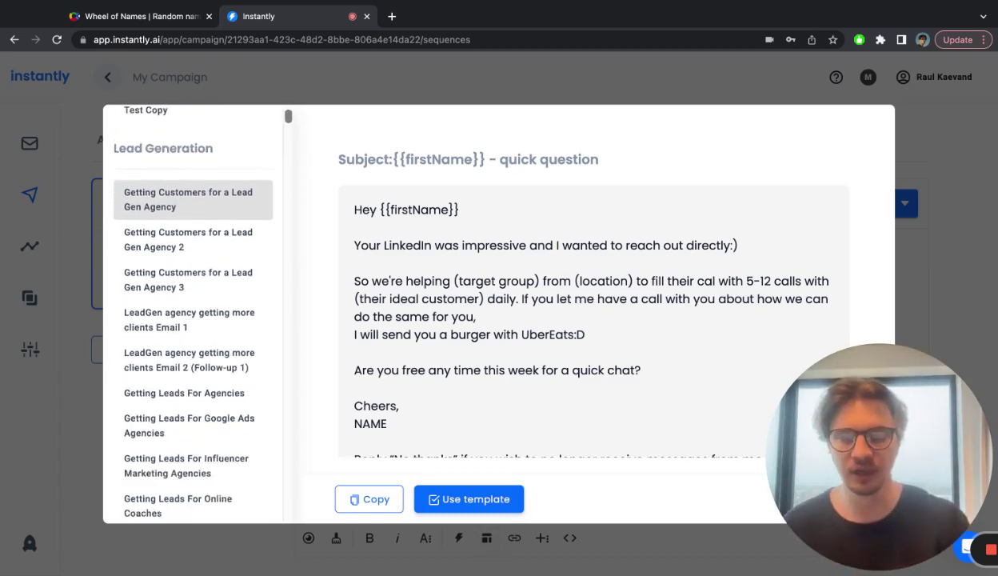
scroll(168, 376, "down", 5)
scroll(170, 383, "down", 5)
scroll(170, 383, "down", 4)
scroll(172, 383, "down", 3)
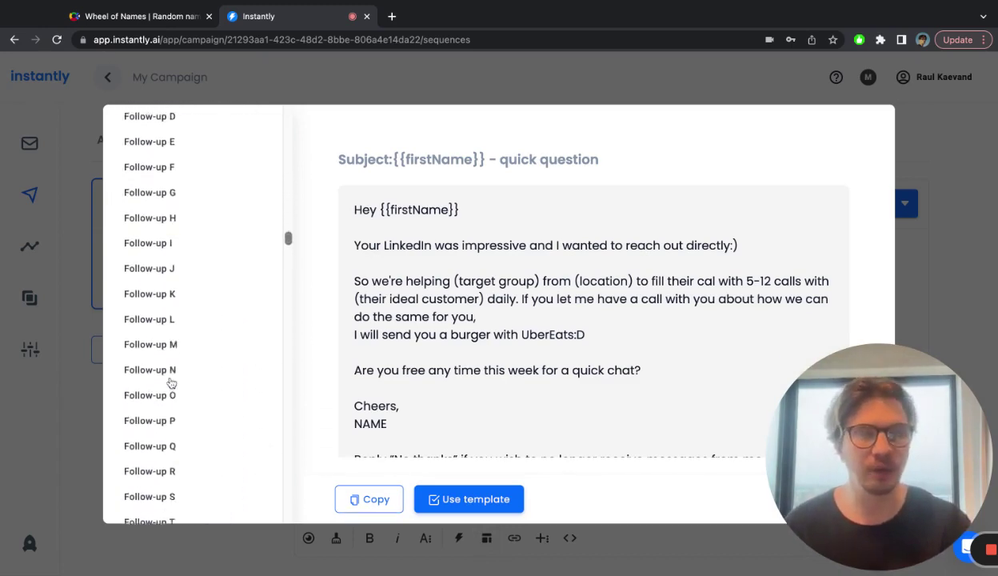
scroll(172, 383, "down", 2)
scroll(172, 383, "down", 1)
scroll(192, 360, "down", 3)
scroll(192, 360, "down", 2)
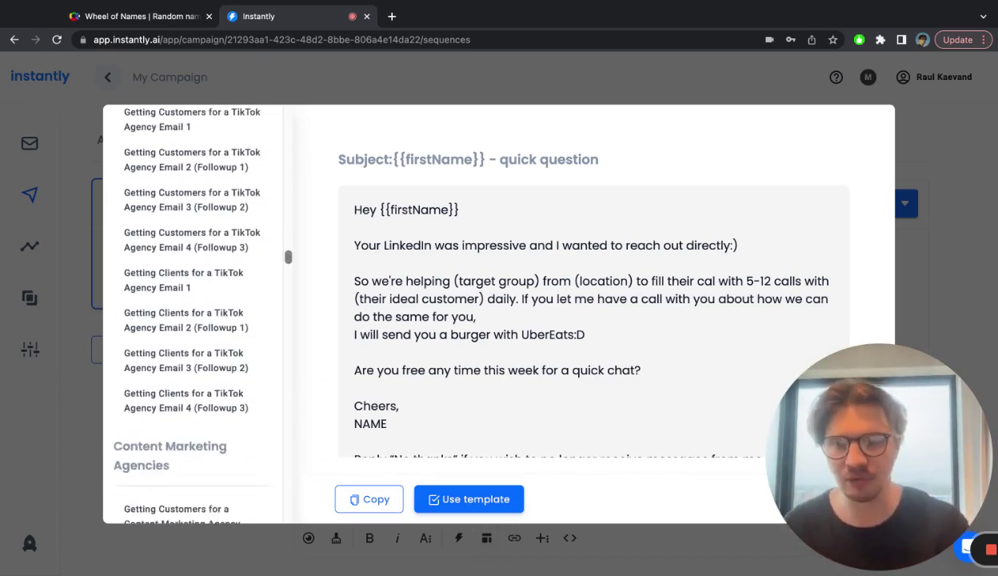
scroll(192, 360, "down", 1)
scroll(192, 360, "down", 2)
scroll(192, 360, "down", 3)
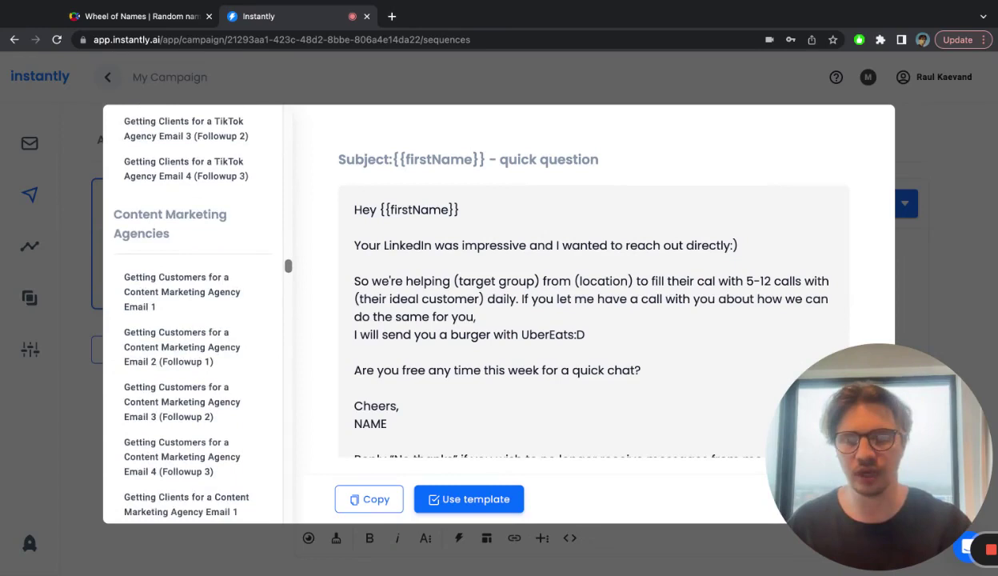
scroll(192, 360, "down", 1)
scroll(192, 360, "down", 2)
scroll(192, 360, "down", 2)
scroll(192, 360, "down", 1)
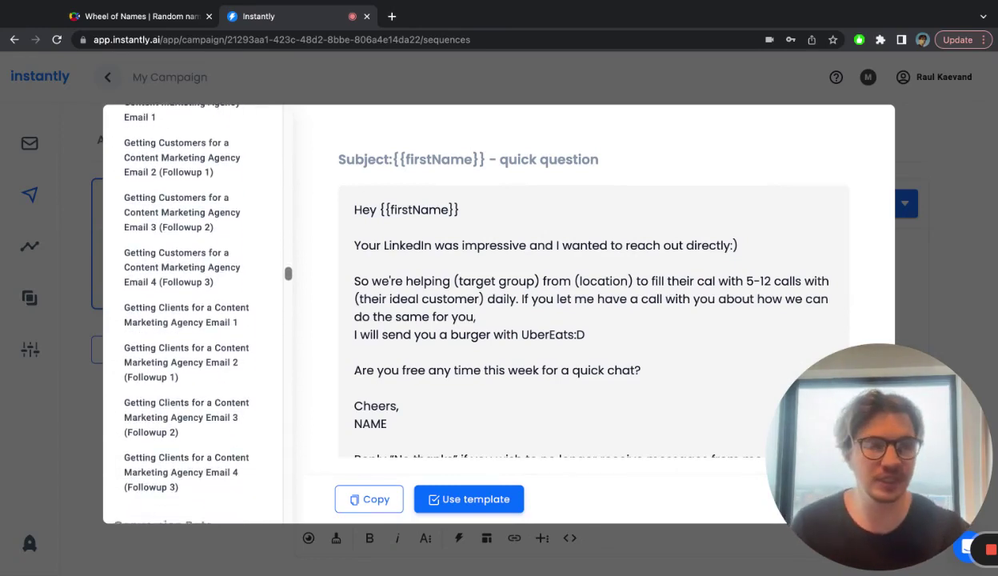
scroll(192, 360, "down", 3)
scroll(192, 360, "down", 1)
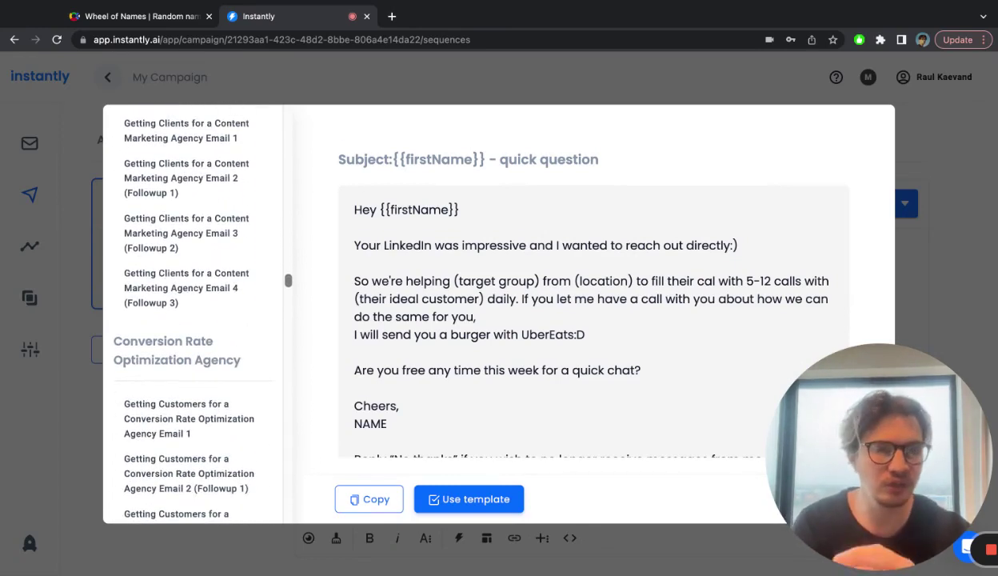
scroll(182, 305, "down", 2)
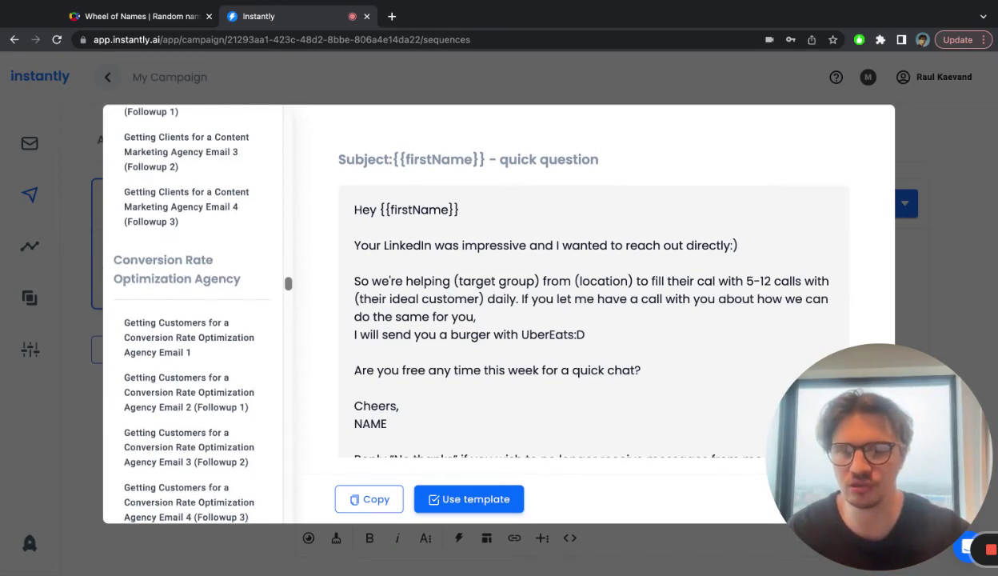
scroll(182, 305, "down", 2)
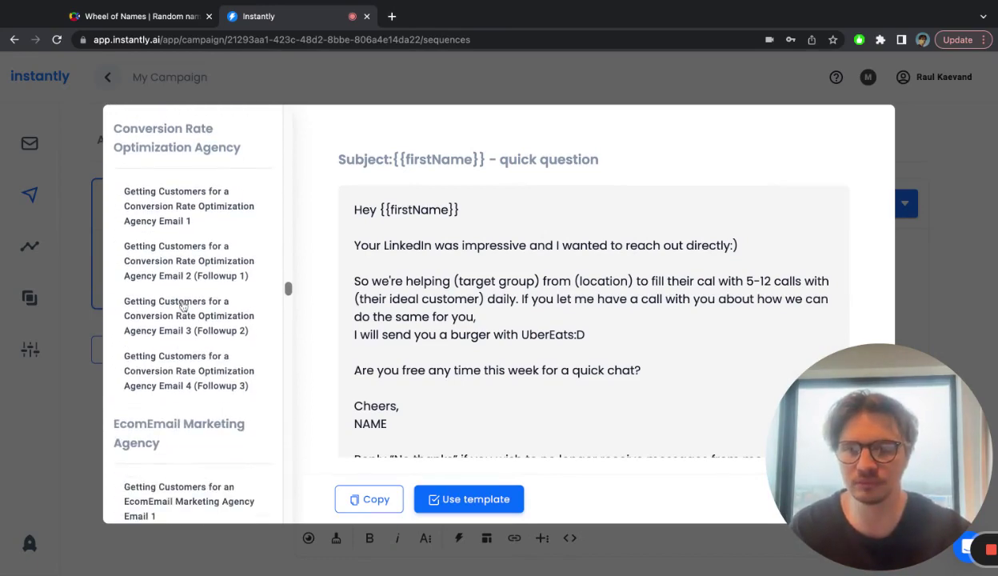
scroll(182, 306, "down", 2)
scroll(183, 306, "down", 3)
scroll(182, 305, "down", 1)
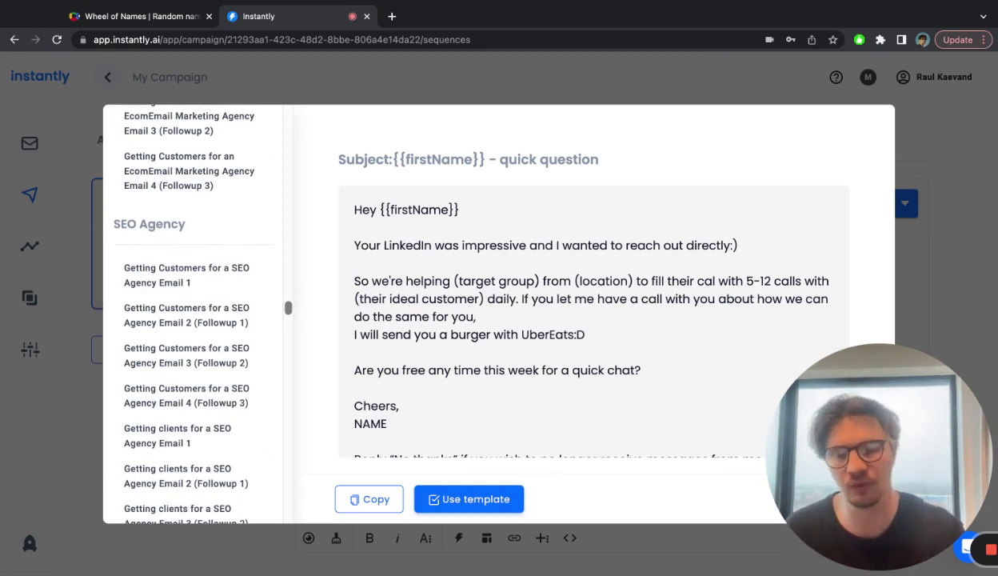
scroll(190, 339, "down", 1)
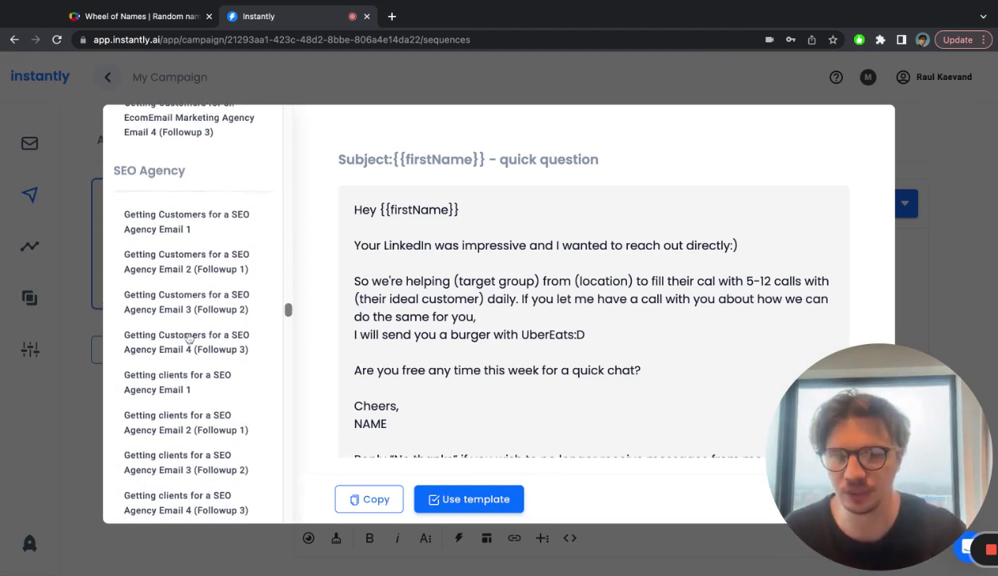
left_click(178, 227)
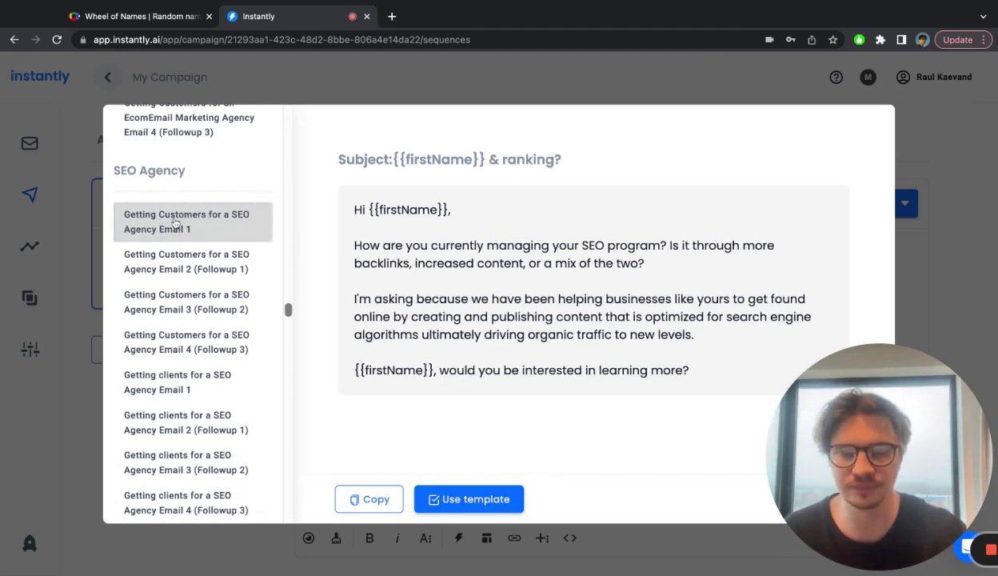
Step: Insert the SEO Agency template into Step 1 and change its opening question to 'getting leads for YOUR COMPANY?'
left_click(476, 499)
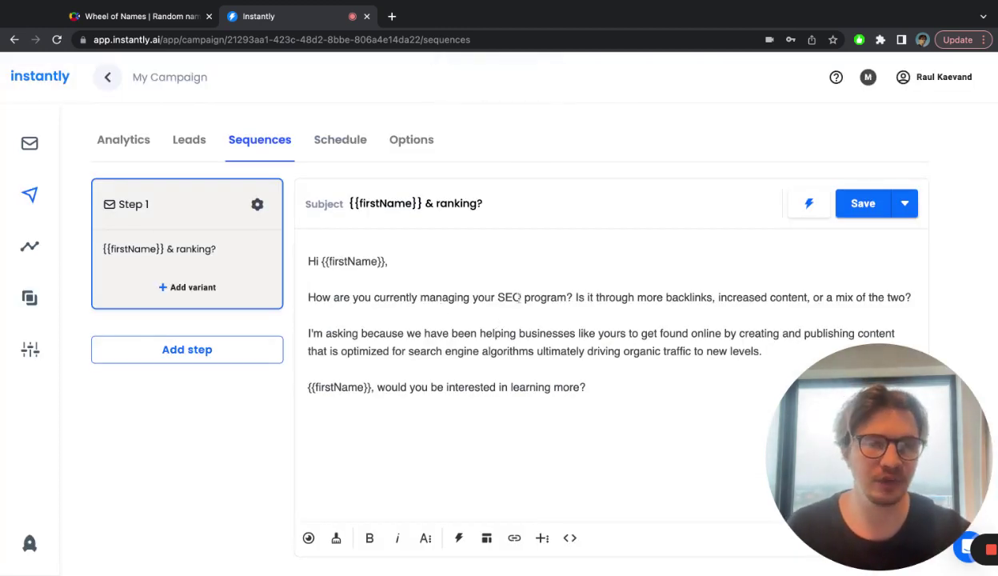
left_click_drag(567, 297, 496, 298)
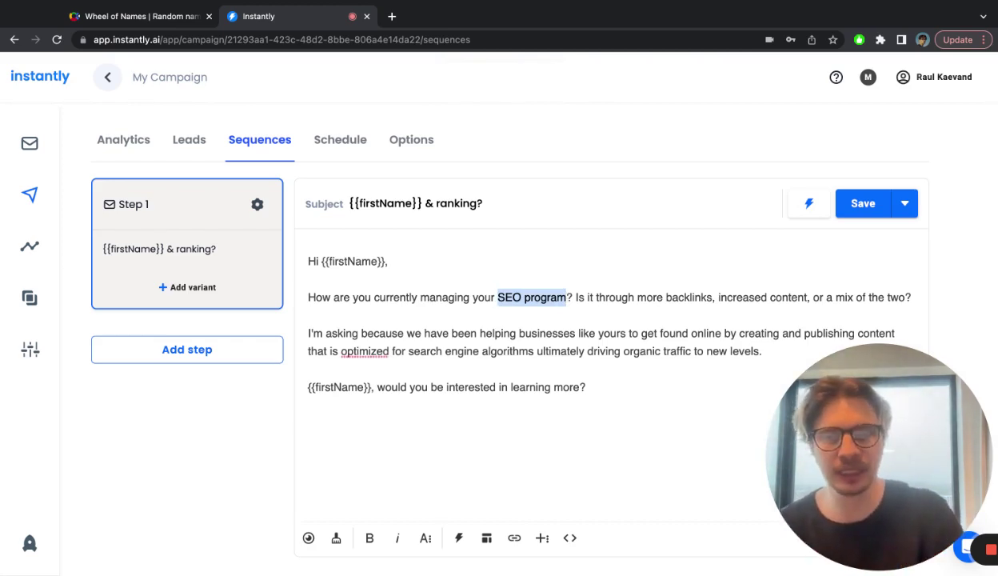
key("BackSpace")
key("BackSpace")
key("BackSpace")
key("BackSpace")
key("BackSpace")
key("BackSpace")
key("BackSpace")
key("BackSpace")
key("BackSpace")
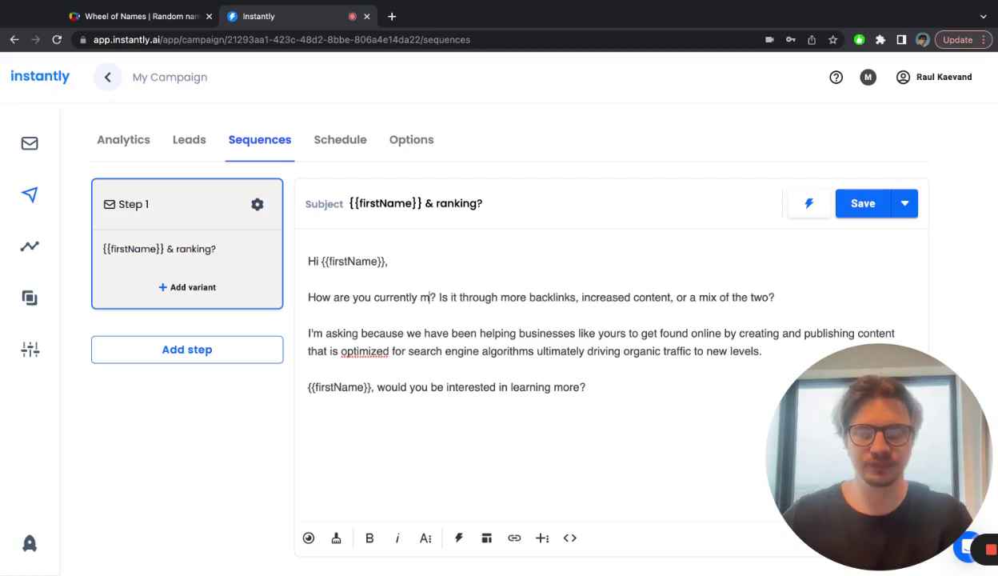
key("BackSpace")
type("getting lead")
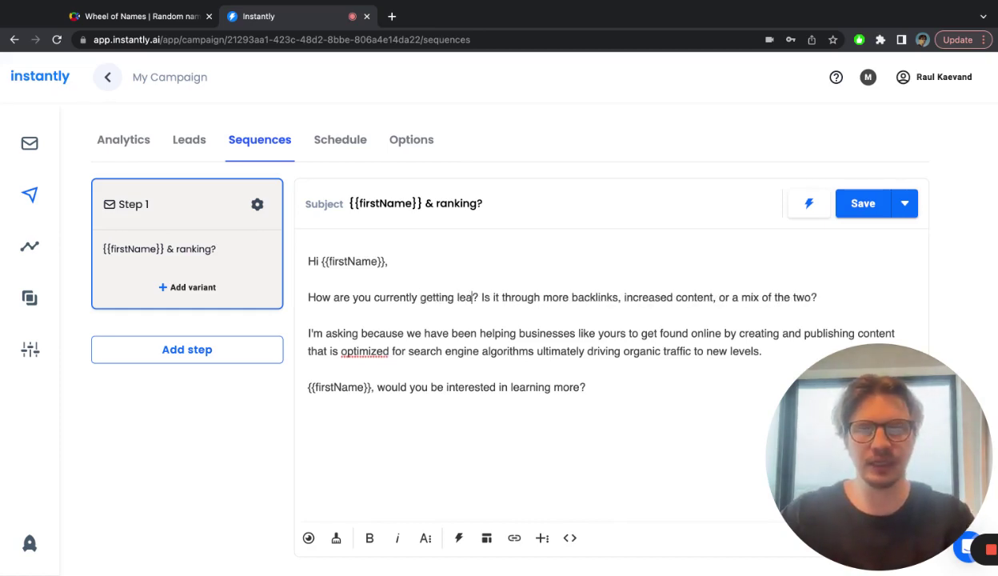
type("s for ")
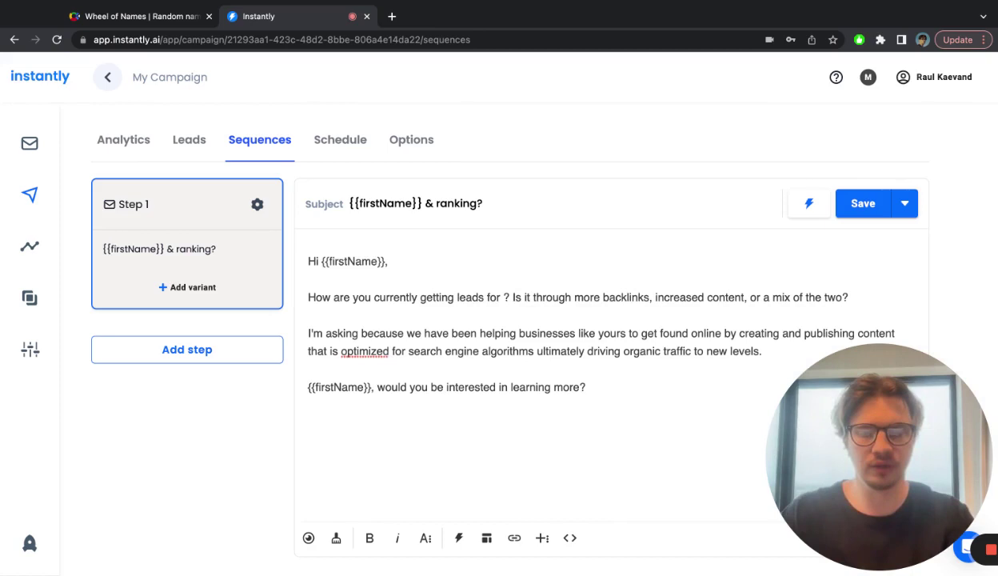
type("YOUR COMP")
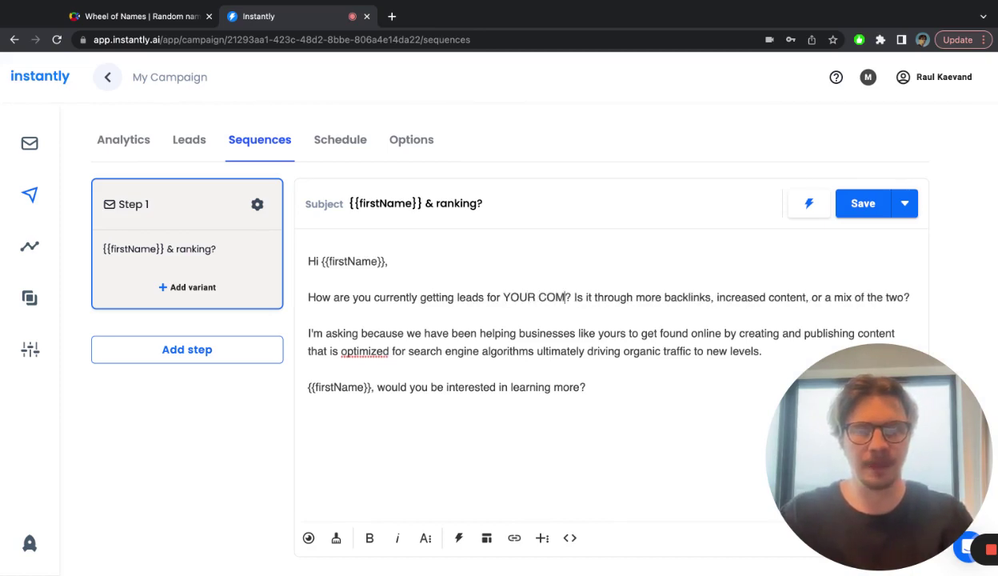
type("ANY")
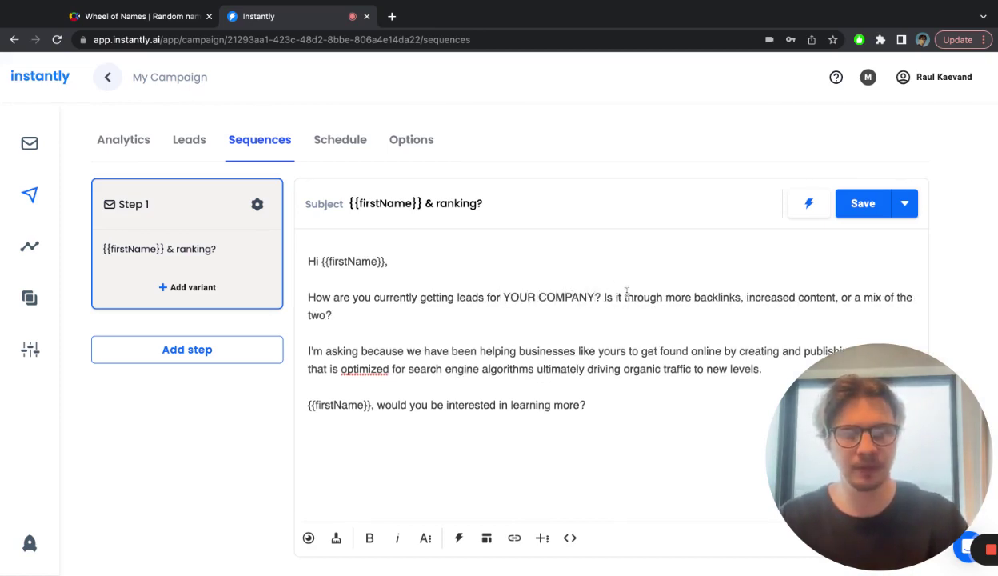
left_click(605, 298)
key("Return")
key("Return")
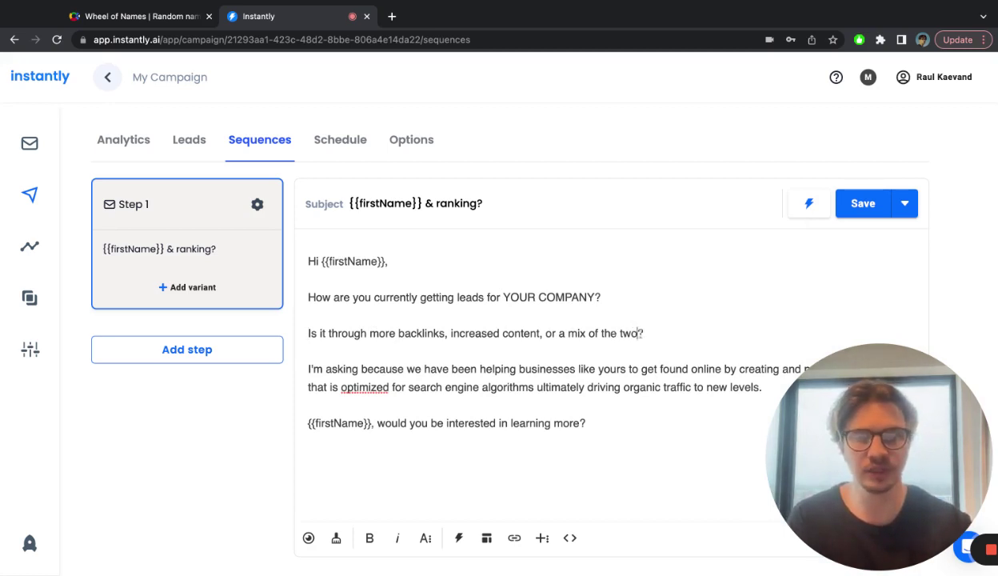
Step: Replace the backlinks-and-content question with one asking about paid, organic and cold outreach
left_click_drag(641, 332, 280, 333)
type("A")
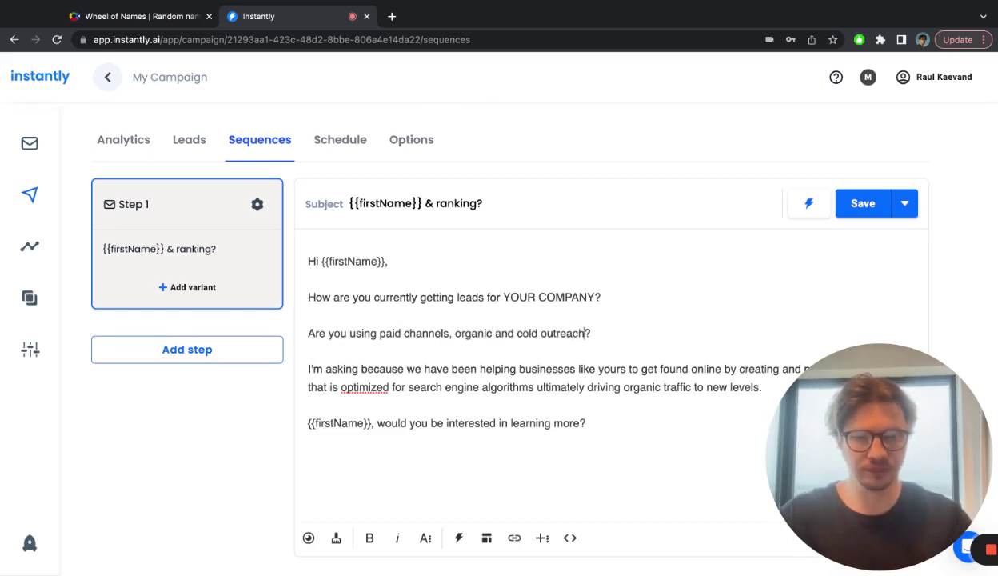
scroll(302, 288, "down", 1)
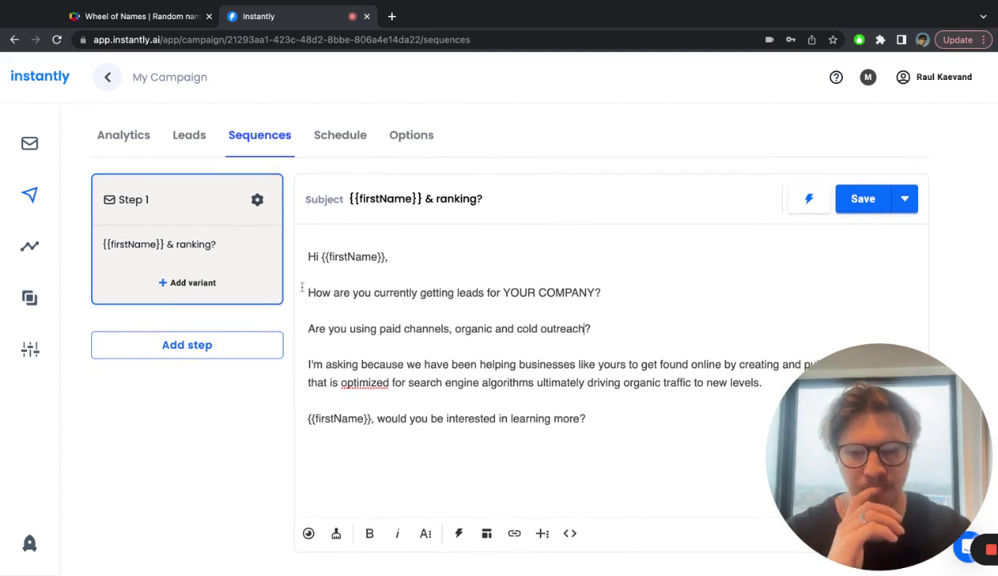
scroll(302, 287, "up", 1)
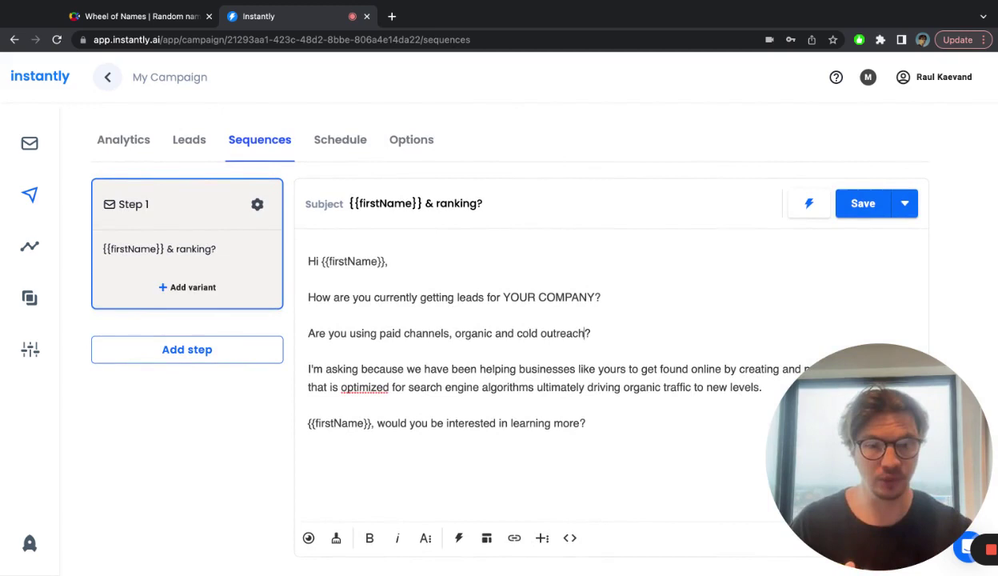
scroll(773, 391, "down", 2)
scroll(772, 391, "up", 2)
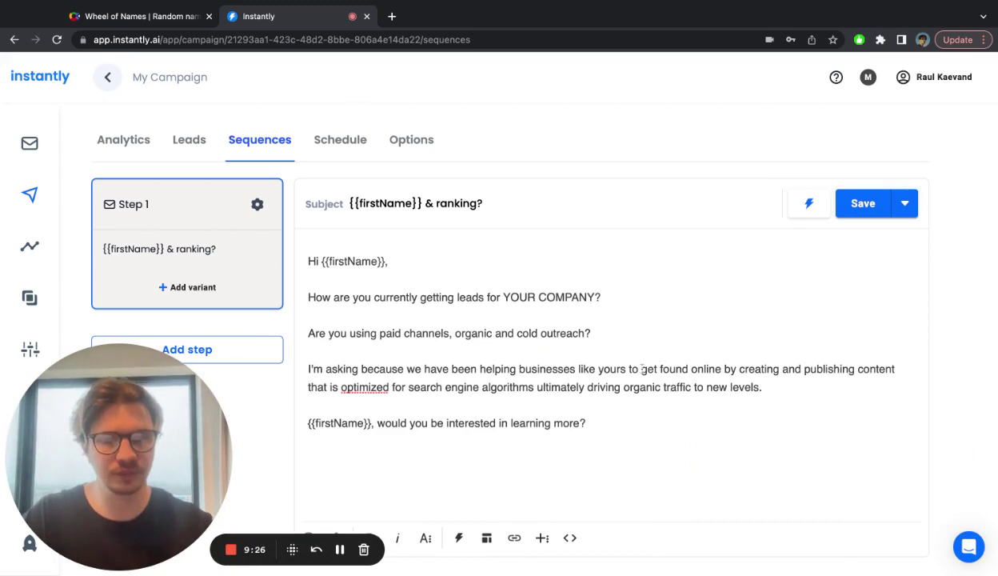
Step: Replace the SEO service description with '5-10 qualified meetings weekly' and 'cold outreach revenue'
mouse_move(660, 368)
left_mouse_down()
mouse_move(712, 387)
mouse_move(583, 387)
left_mouse_up()
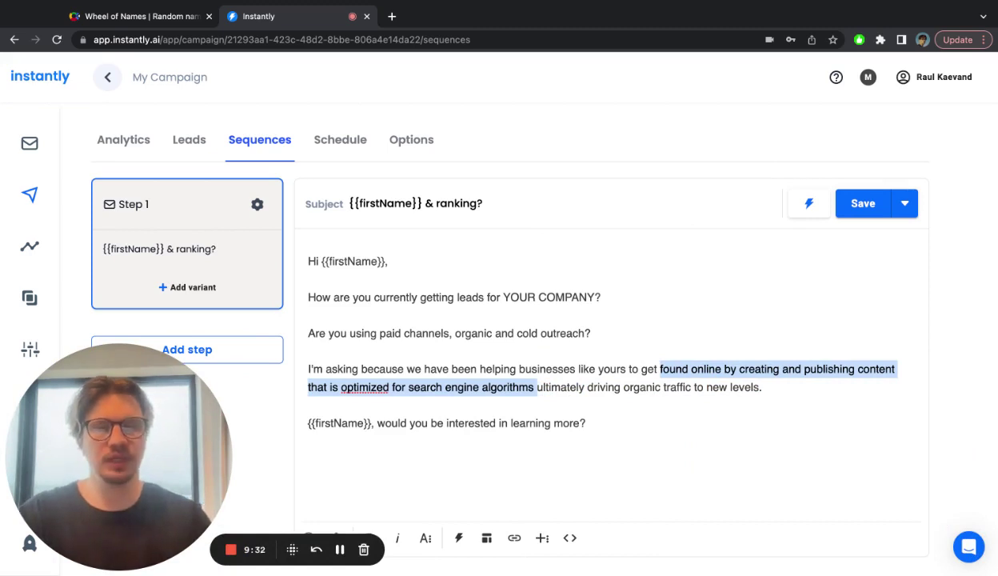
key("BackSpace")
type("5-10 ")
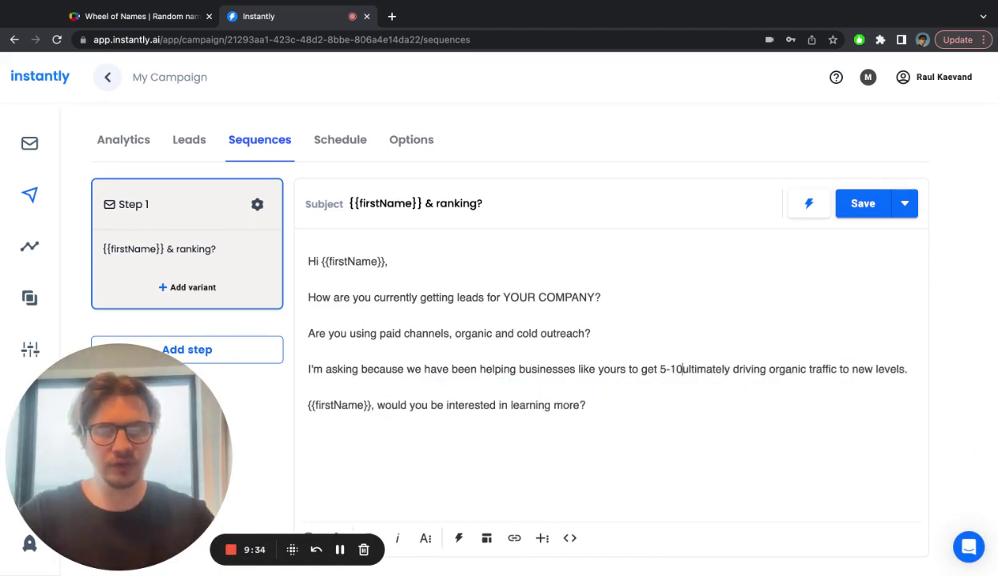
type("quali")
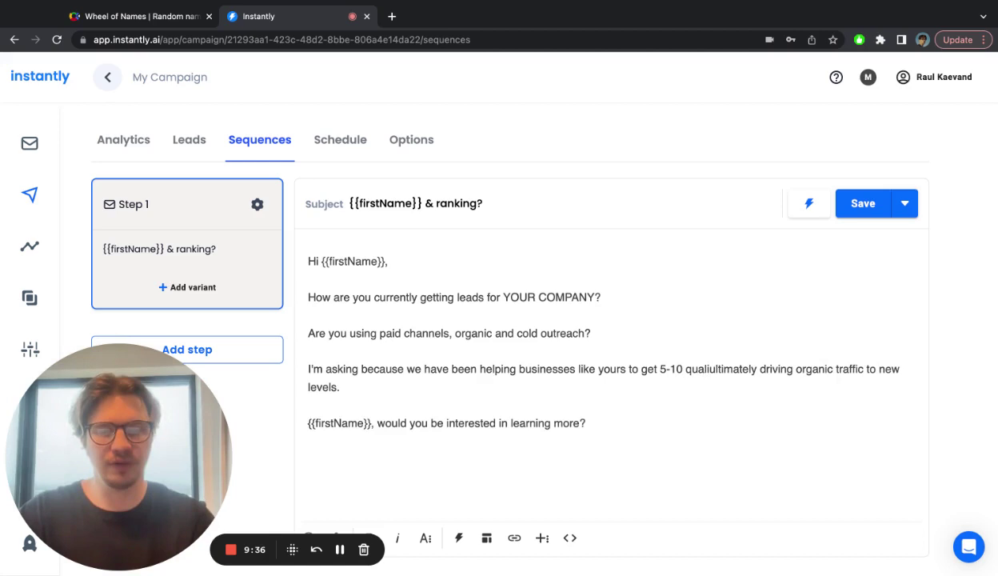
type("fied meetings w")
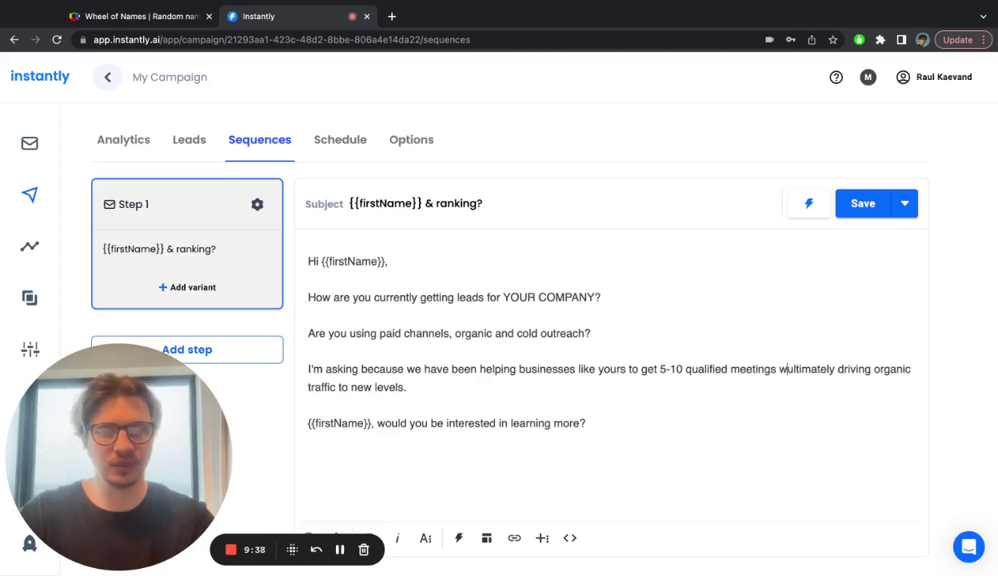
type("eekly ")
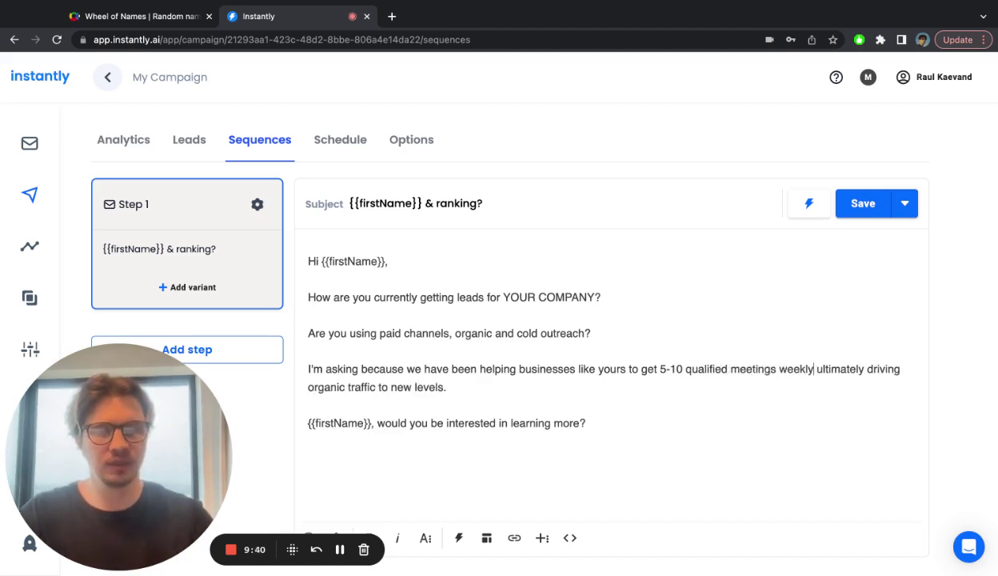
type(",")
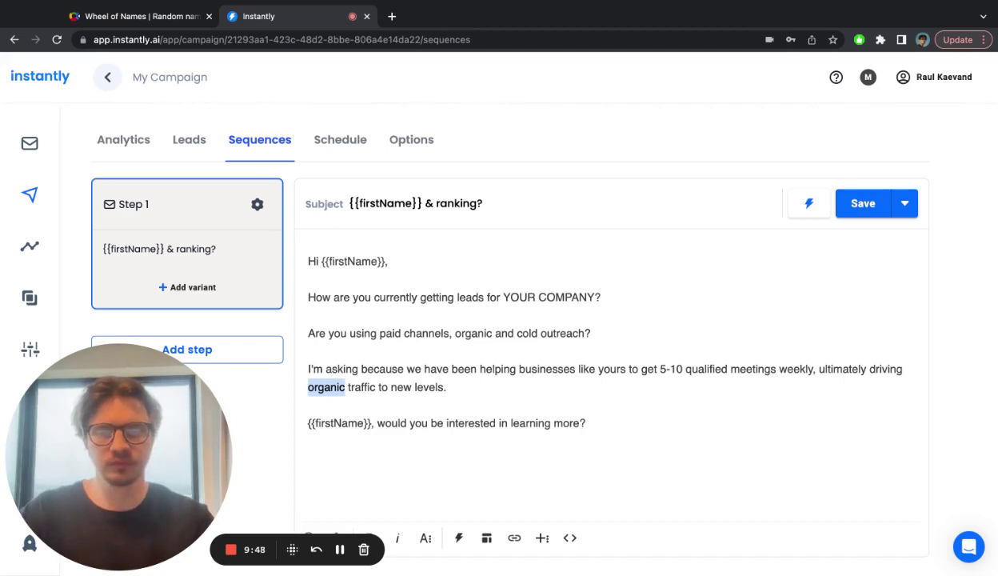
type("cold out")
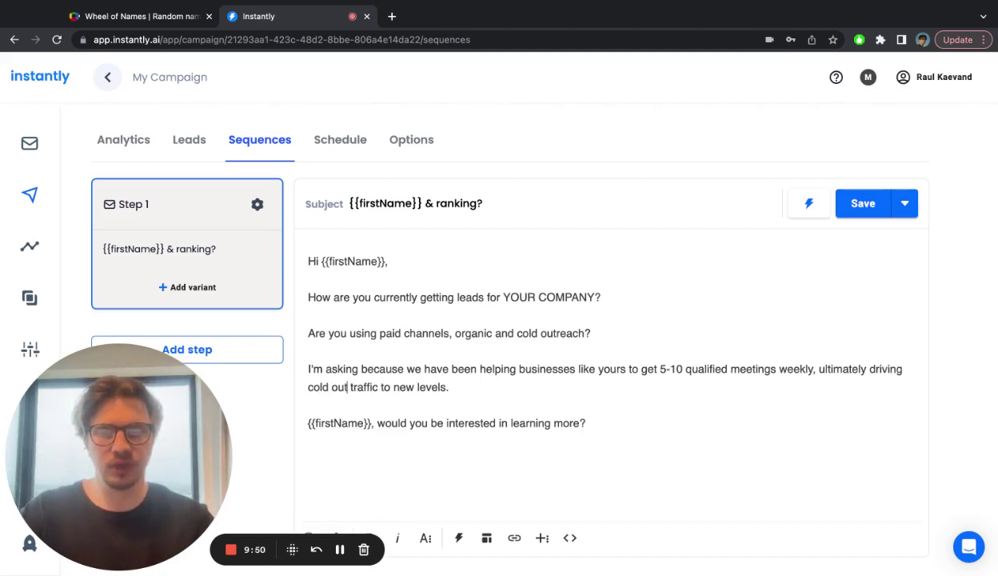
type("reach reven")
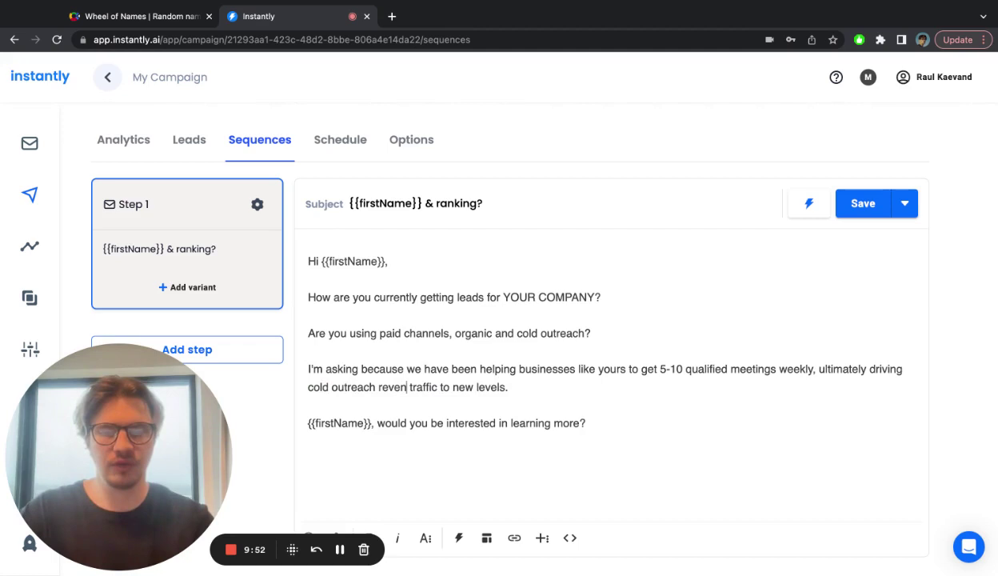
type("ue")
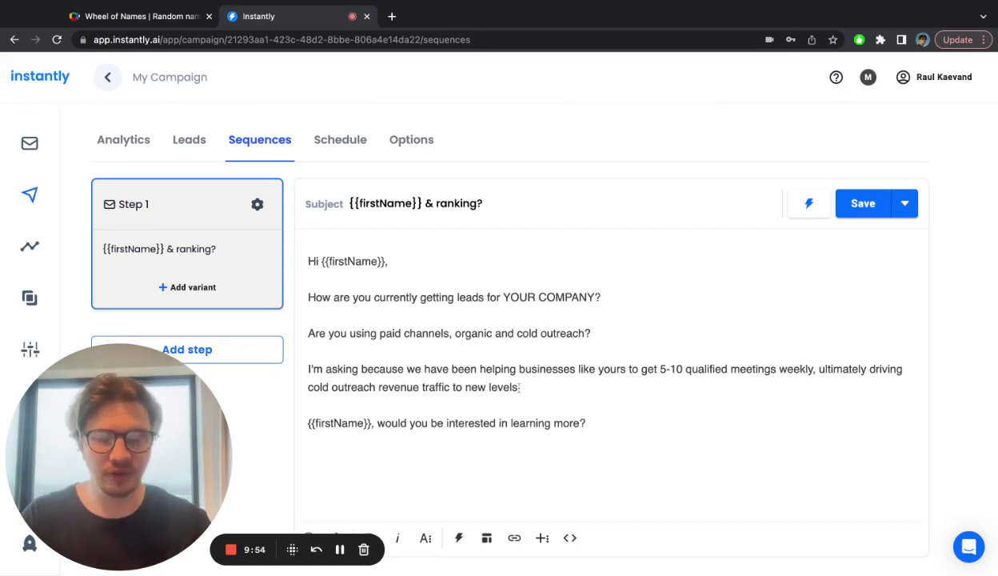
Step: Replace 'traffic to new levels, ultimately driving' with 'and helping you grow with'
key("shift+Left")
key("shift+Left")
key("shift+Left")
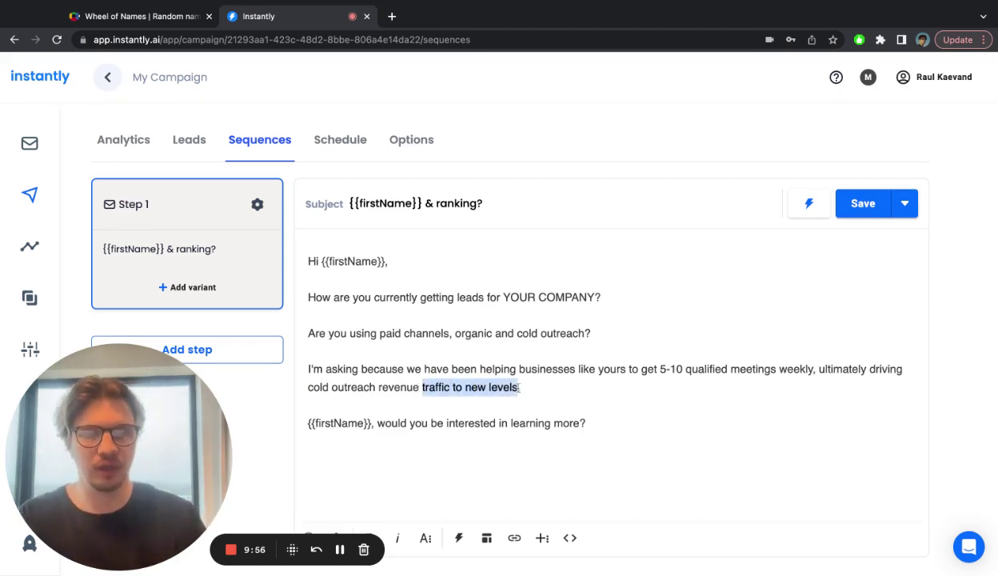
key("BackSpace")
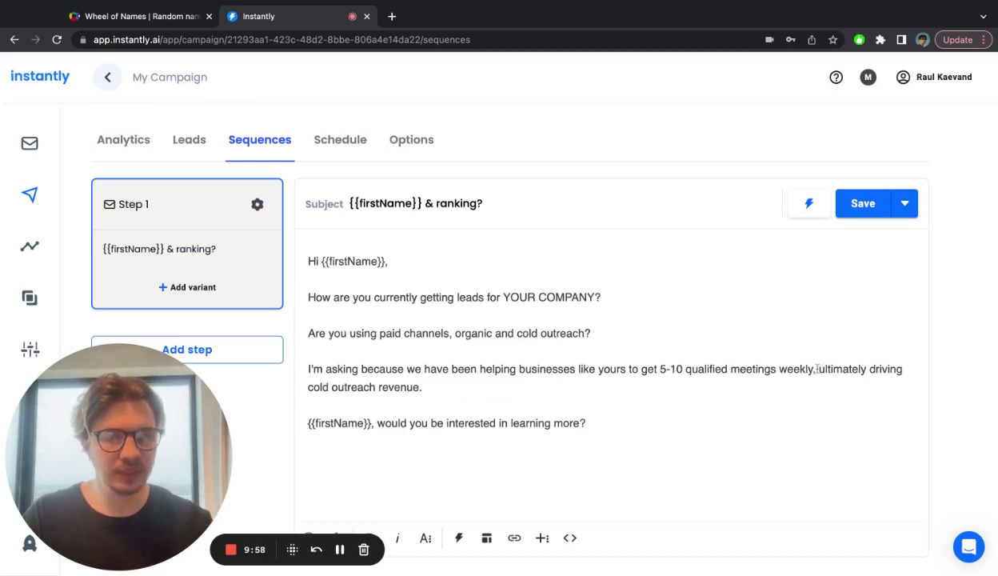
key("shift+Right")
key("shift+Right")
key("shift+Right")
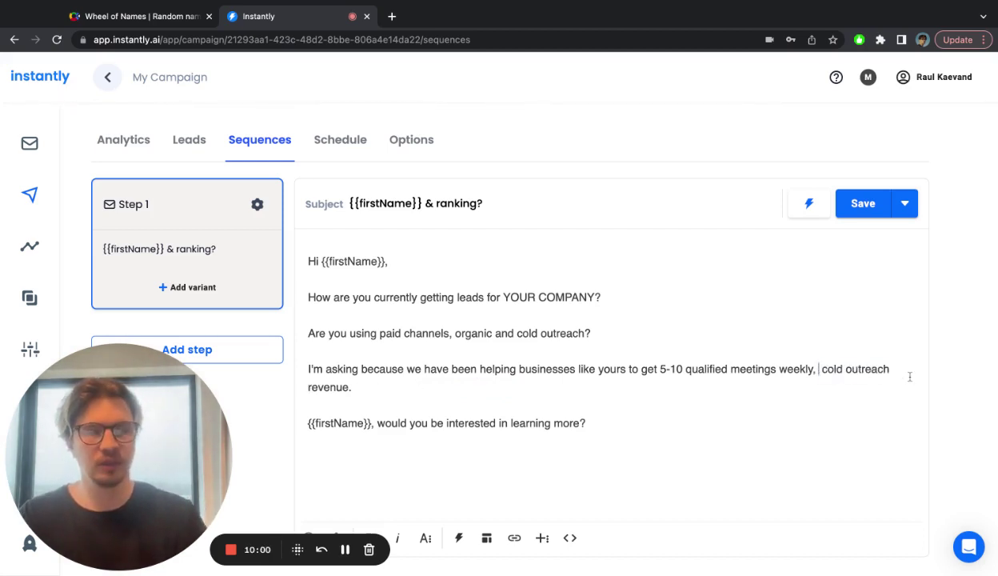
key("BackSpace")
type("and ")
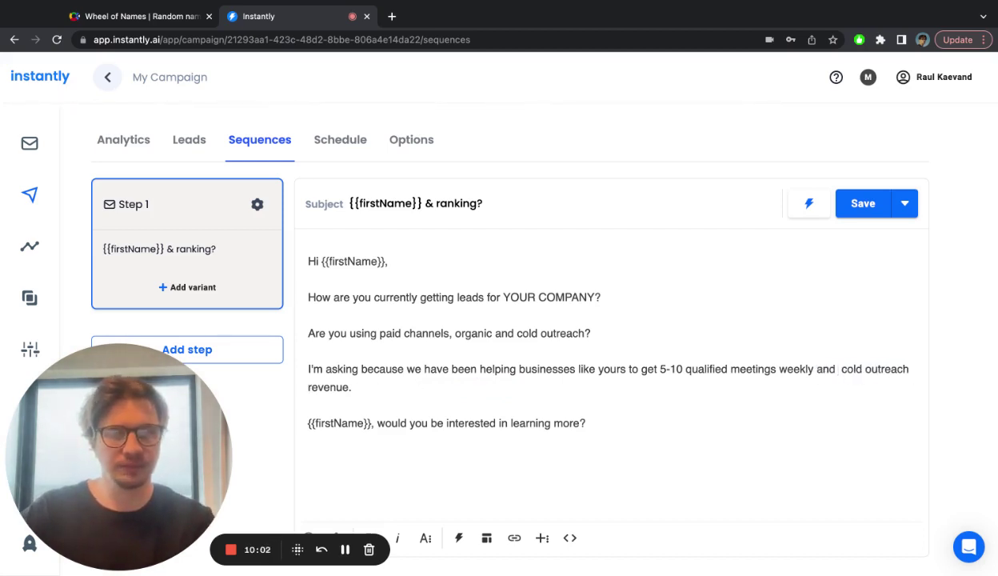
type("help ")
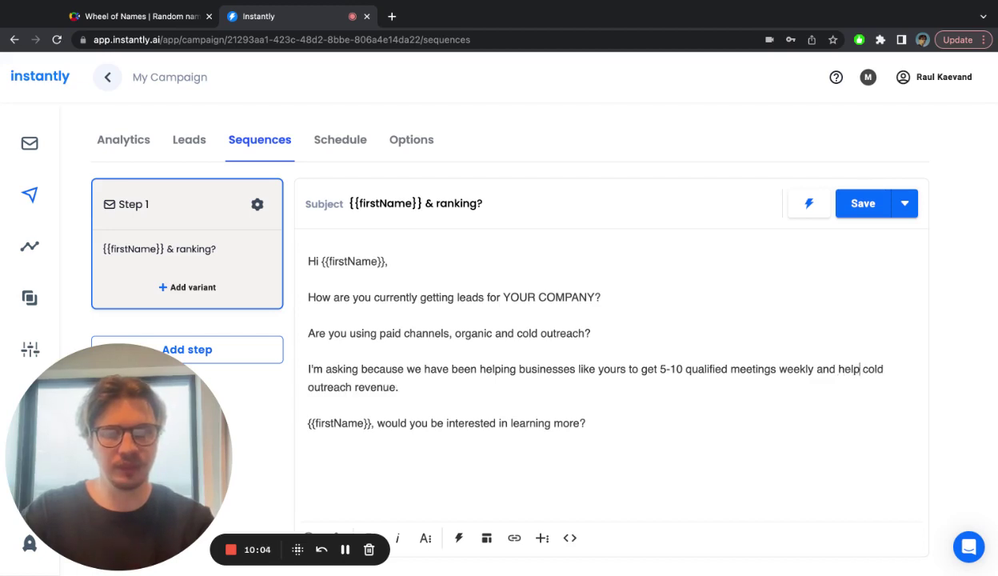
type("ing")
type(" you gro")
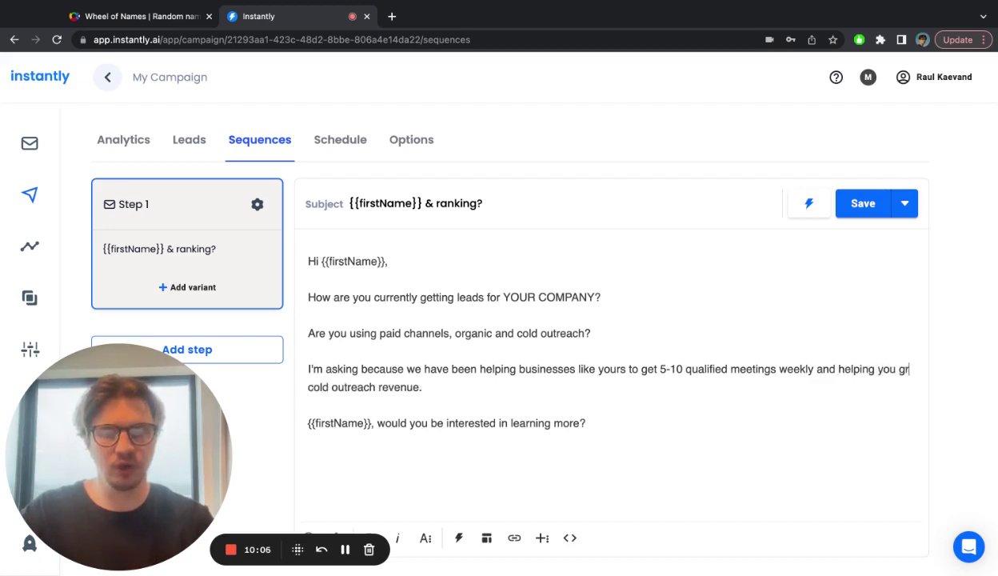
type("w wit")
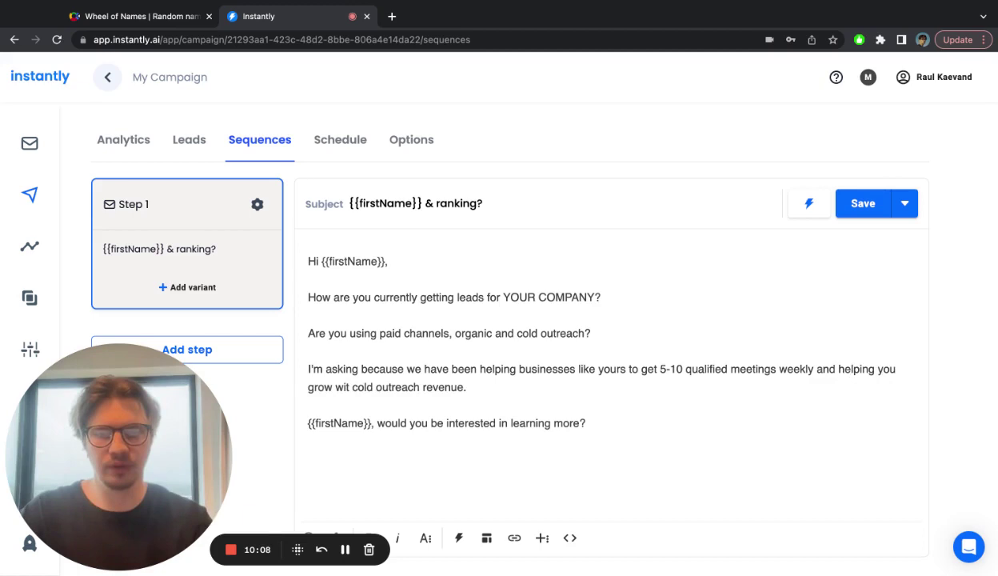
type("h")
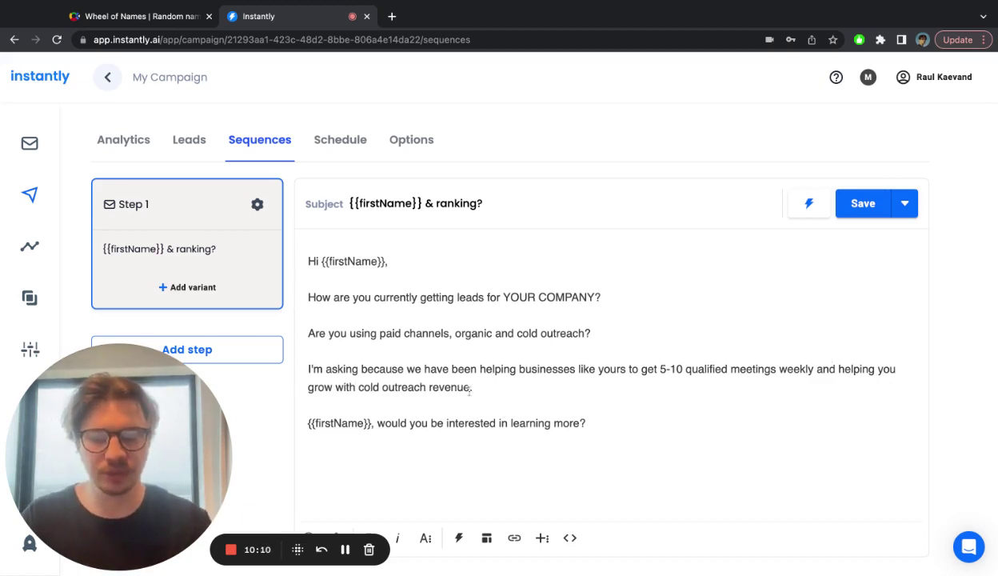
left_click_drag(439, 388, 470, 389)
Step: Delete the selected word 'revenue' at the end of the pitch line
key("BackSpace")
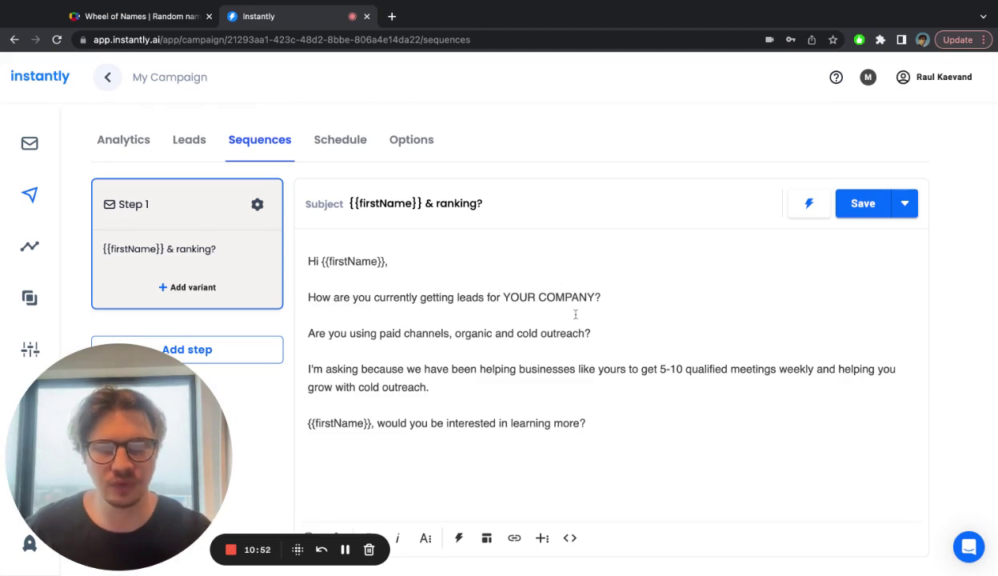
Step: Delete the paid-channels question, change 'helping you' to 'helping them', and save the campaign
triple_click(603, 332)
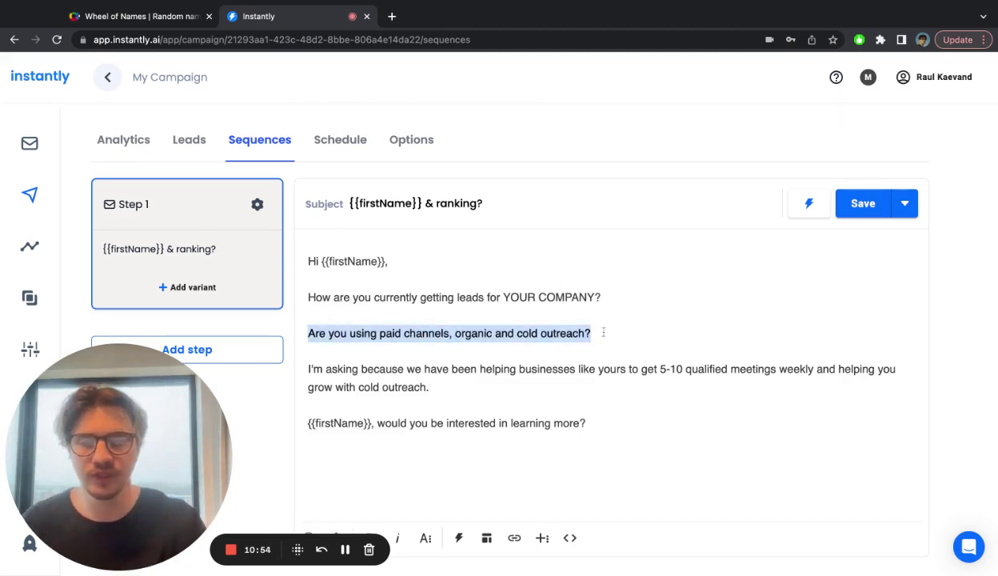
key("BackSpace")
key("BackSpace")
key("BackSpace")
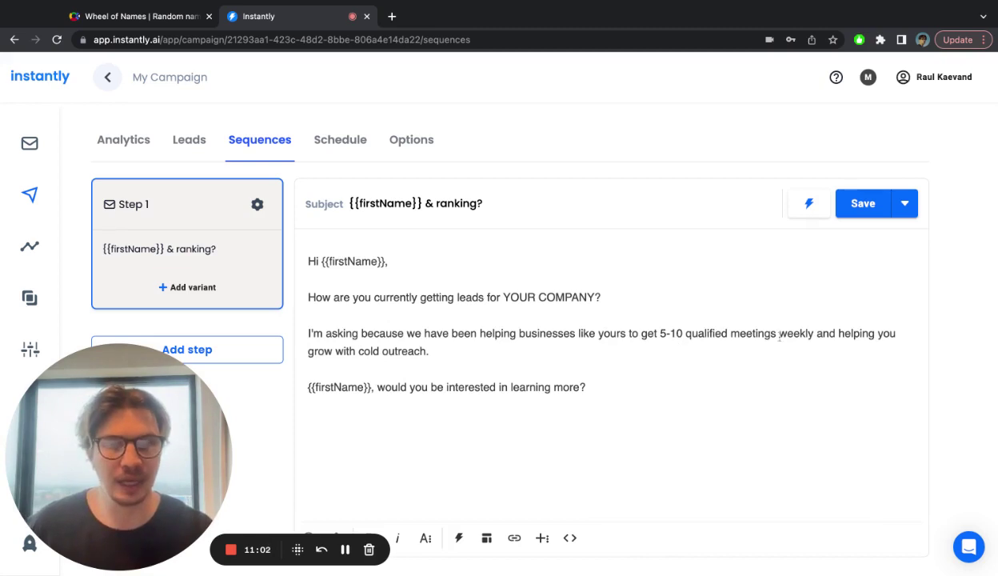
double_click(893, 331)
key("BackSpace")
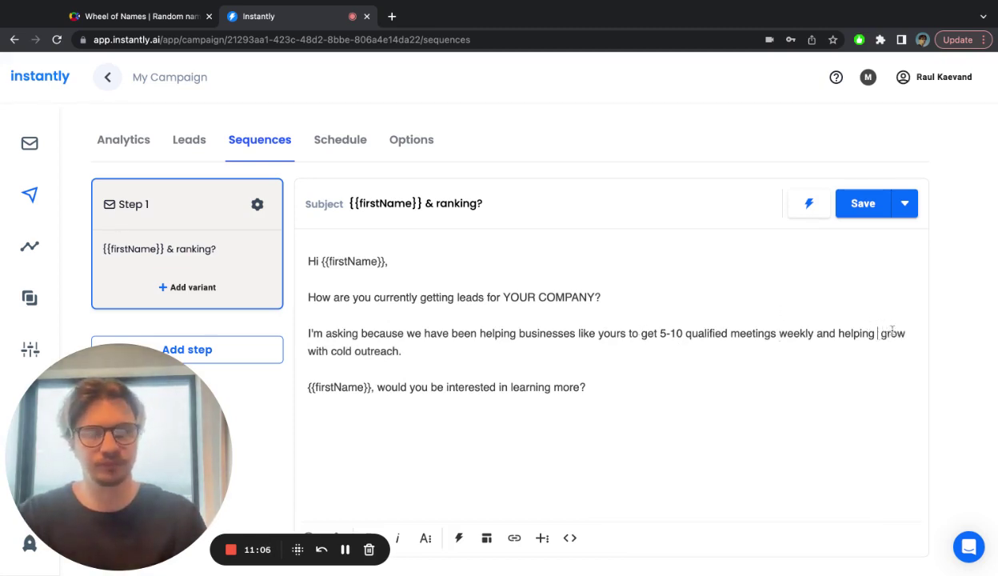
type("them")
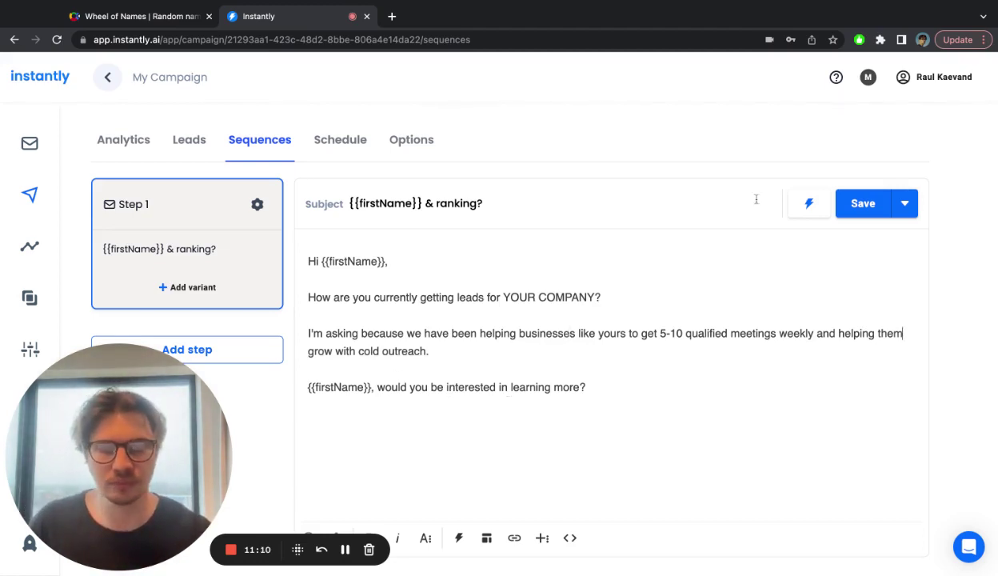
left_click(862, 206)
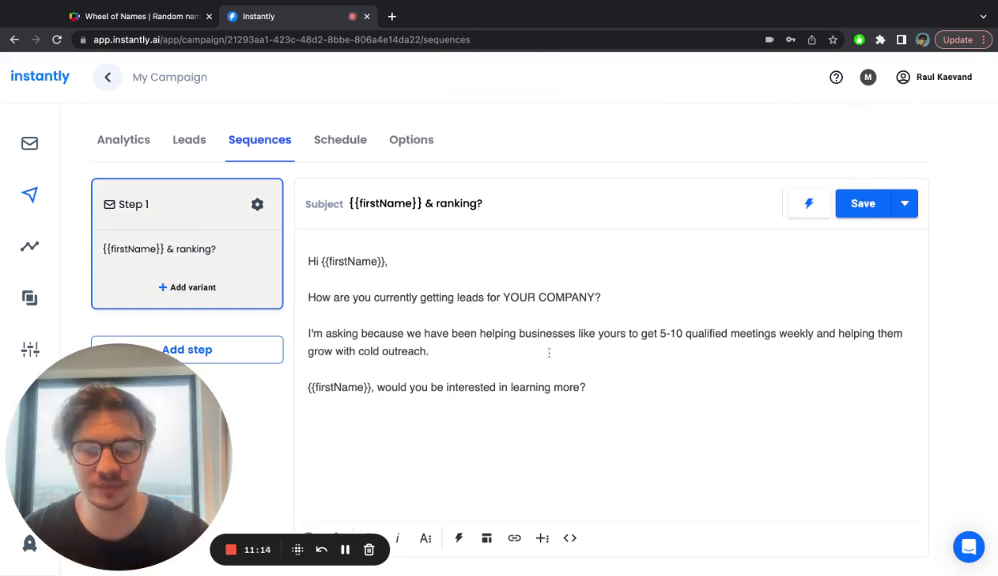
Step: Compare the Recruiting Firm templates and insert 'Getting more clients' Email 1 into the Step 1 body
left_click(486, 538)
scroll(191, 360, "down", 5)
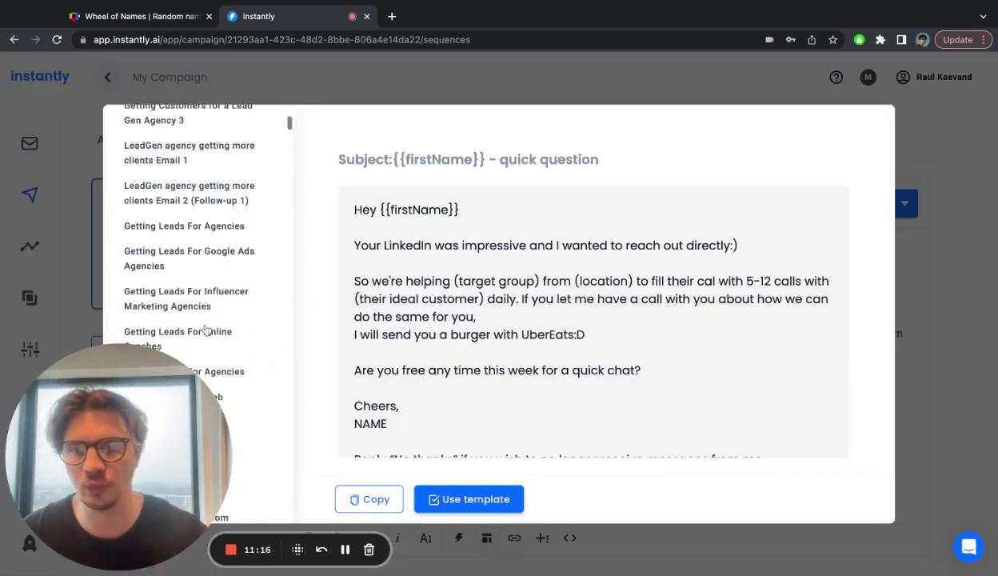
scroll(192, 360, "down", 5)
left_click_drag(102, 389, 863, 389)
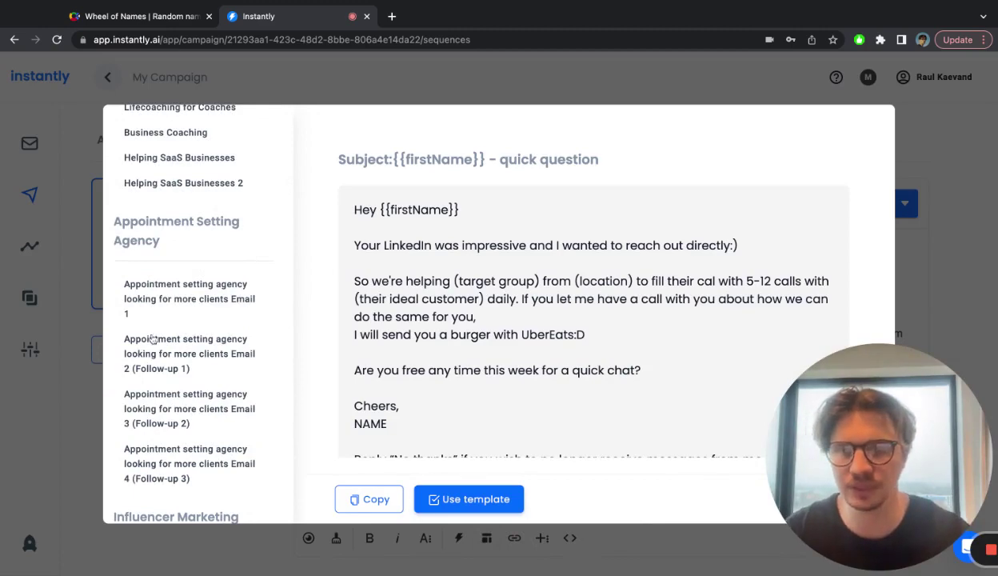
scroll(151, 339, "down", 10)
scroll(152, 339, "down", 5)
scroll(152, 339, "down", 5)
scroll(152, 339, "down", 5)
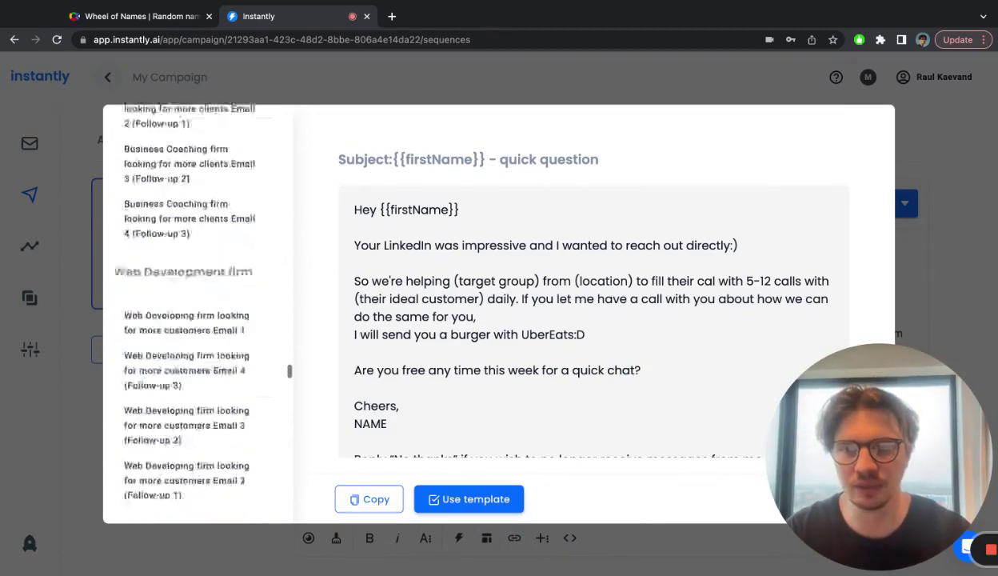
scroll(152, 339, "down", 5)
scroll(192, 320, "down", 2)
scroll(192, 319, "down", 3)
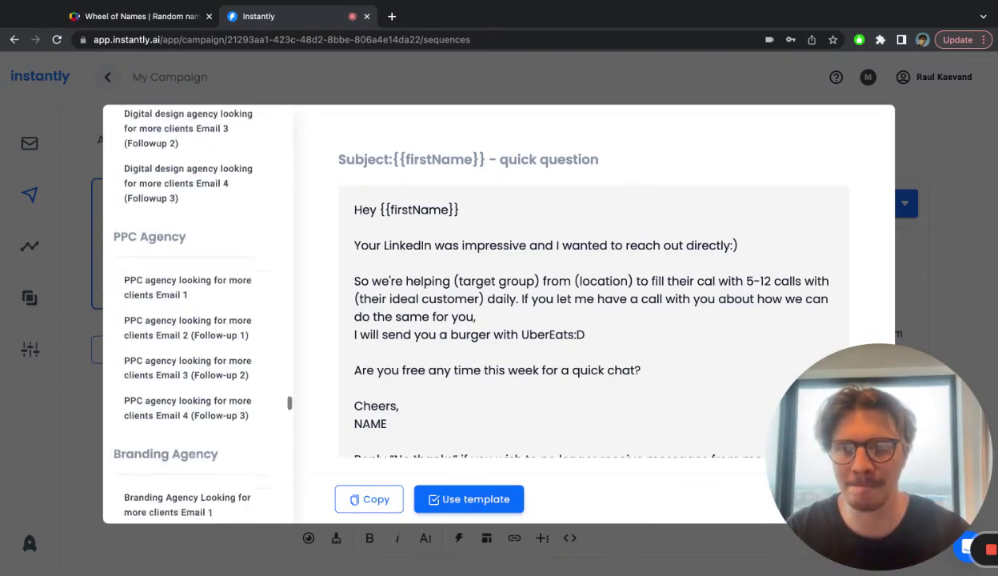
scroll(192, 319, "down", 2)
scroll(197, 312, "down", 3)
scroll(197, 312, "down", 3)
scroll(198, 312, "down", 3)
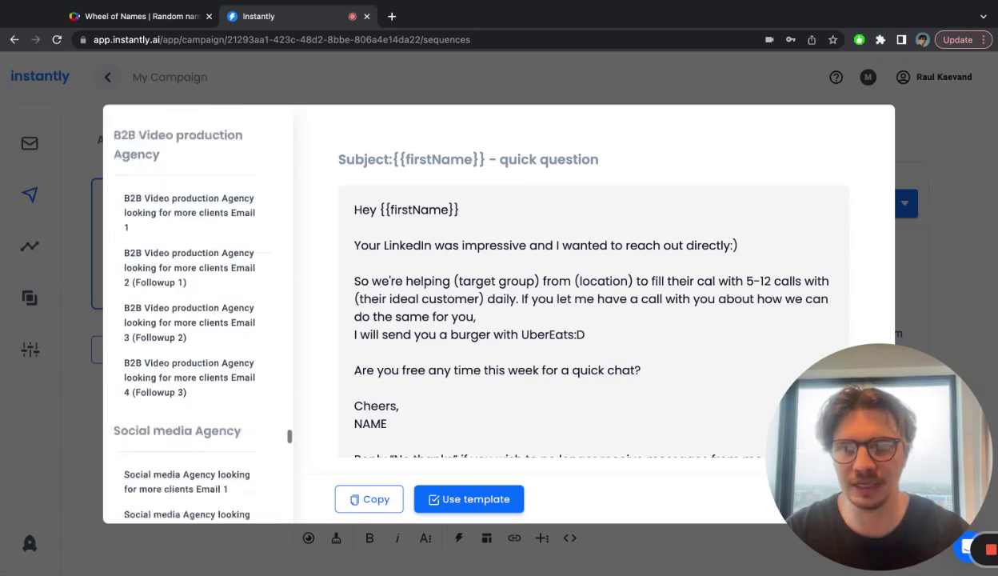
scroll(198, 311, "down", 2)
scroll(198, 312, "down", 1)
scroll(198, 312, "down", 3)
scroll(198, 312, "down", 5)
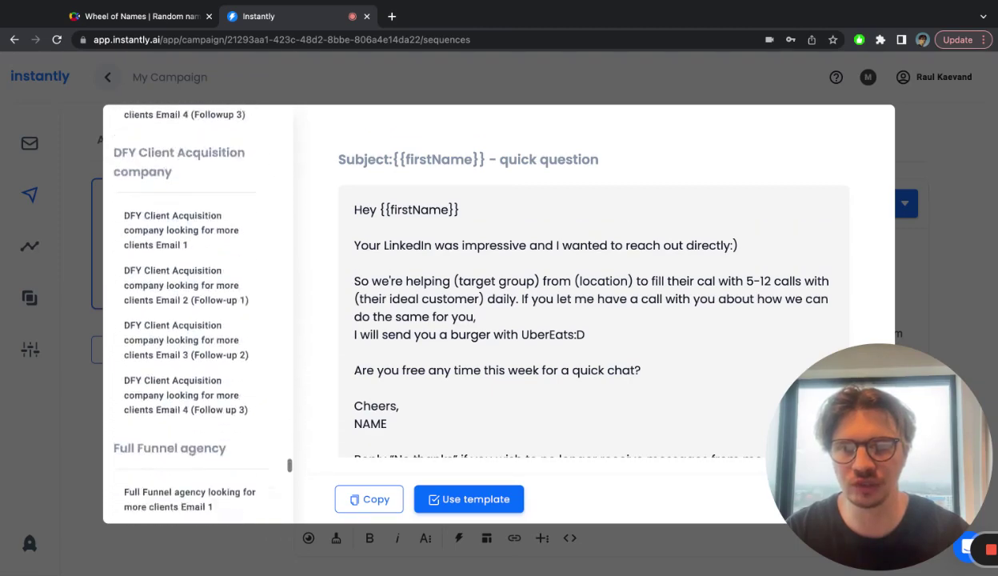
scroll(197, 312, "down", 2)
scroll(197, 312, "down", 2)
scroll(198, 312, "down", 4)
scroll(198, 312, "down", 1)
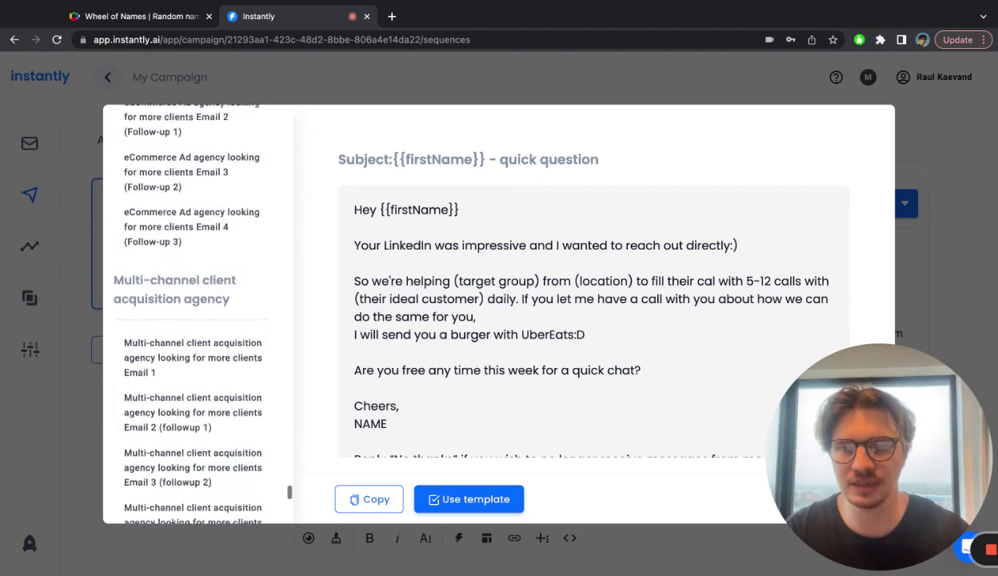
scroll(198, 312, "down", 1)
scroll(197, 312, "down", 1)
scroll(198, 312, "down", 3)
scroll(198, 312, "down", 2)
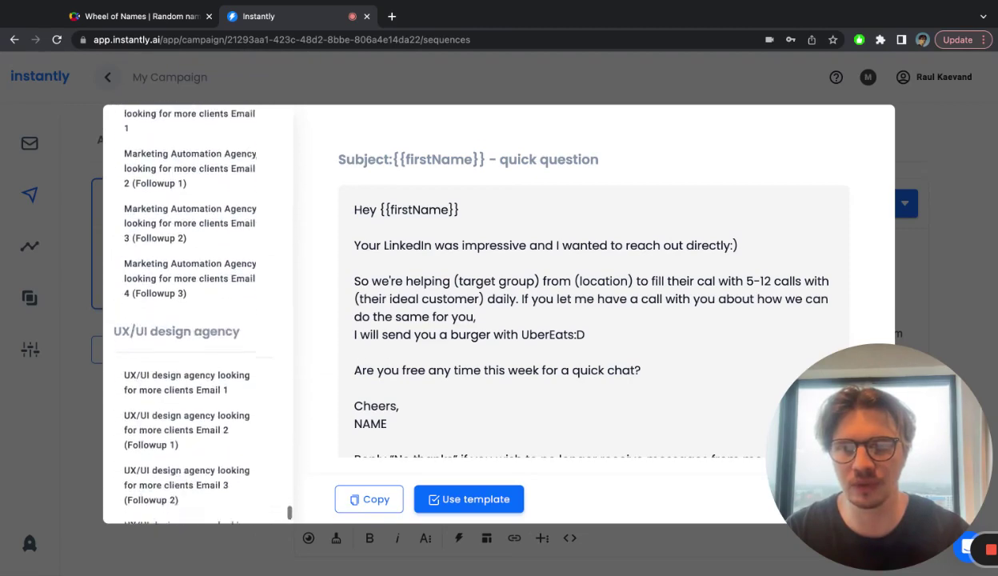
scroll(198, 312, "down", 1)
scroll(198, 311, "down", 3)
scroll(198, 312, "down", 3)
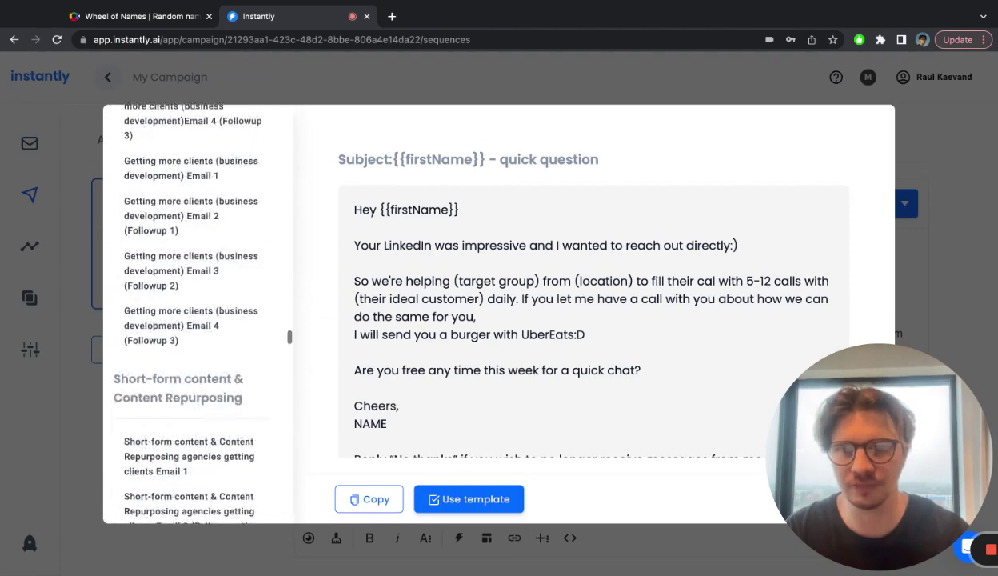
scroll(197, 312, "up", 2)
scroll(198, 312, "up", 3)
scroll(197, 312, "up", 1)
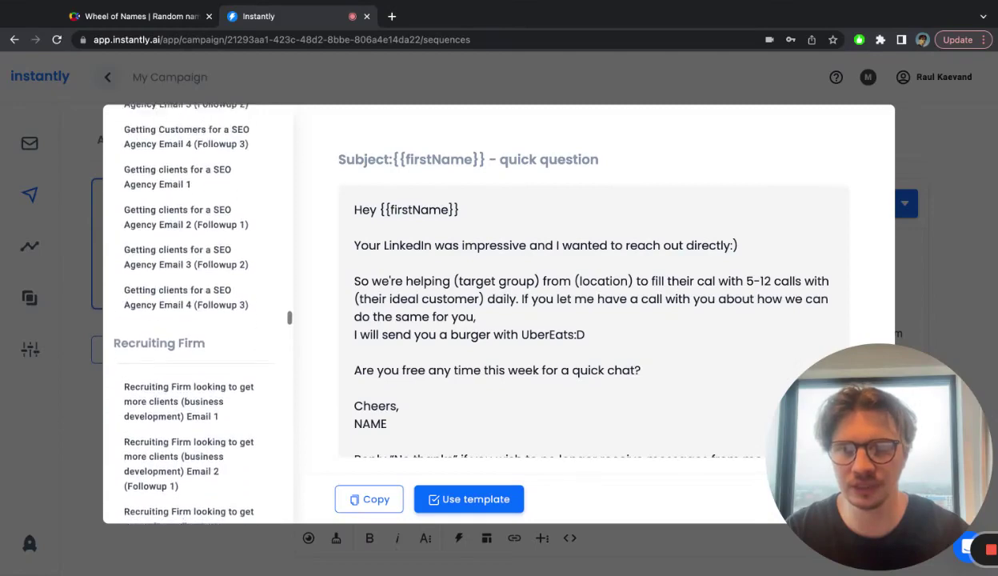
scroll(197, 312, "down", 1)
scroll(192, 304, "down", 1)
left_click(192, 298)
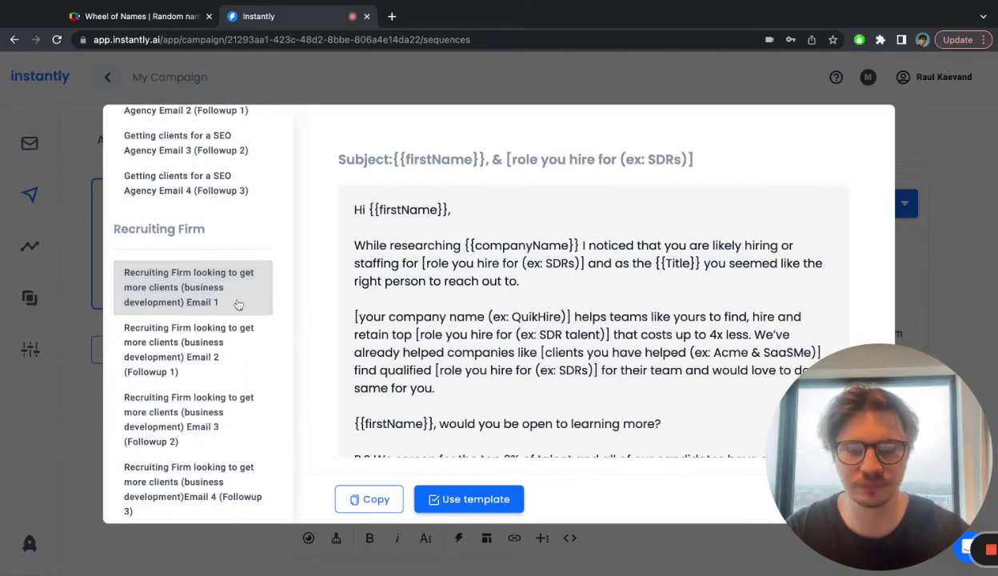
scroll(192, 332, "down", 1)
left_click(185, 320)
scroll(186, 320, "down", 1)
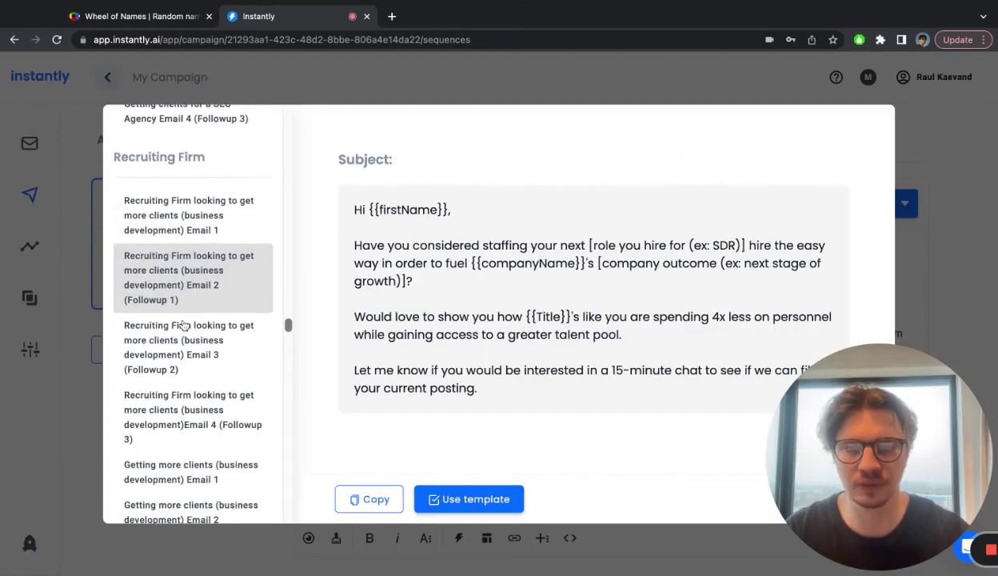
scroll(192, 320, "down", 3)
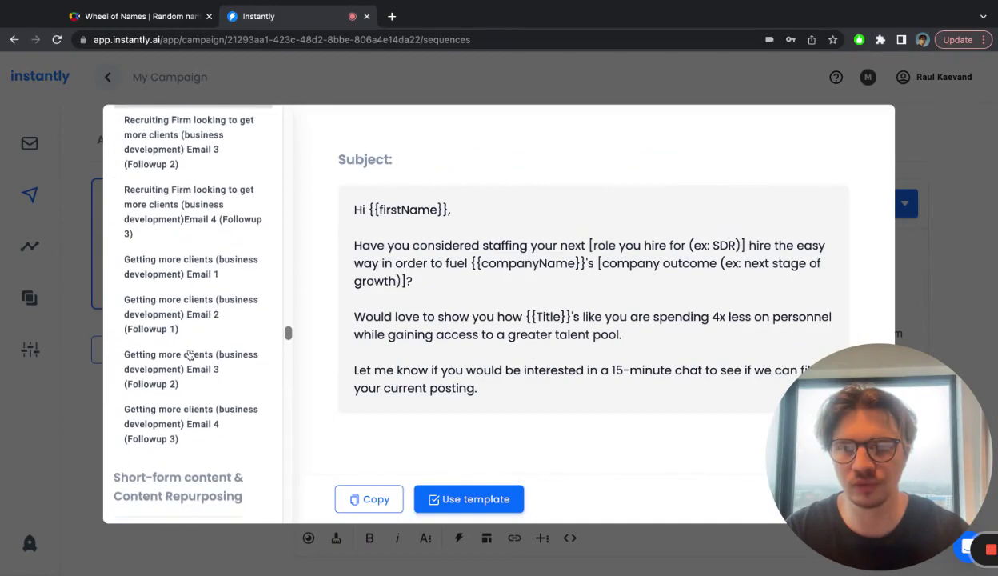
left_click(176, 268)
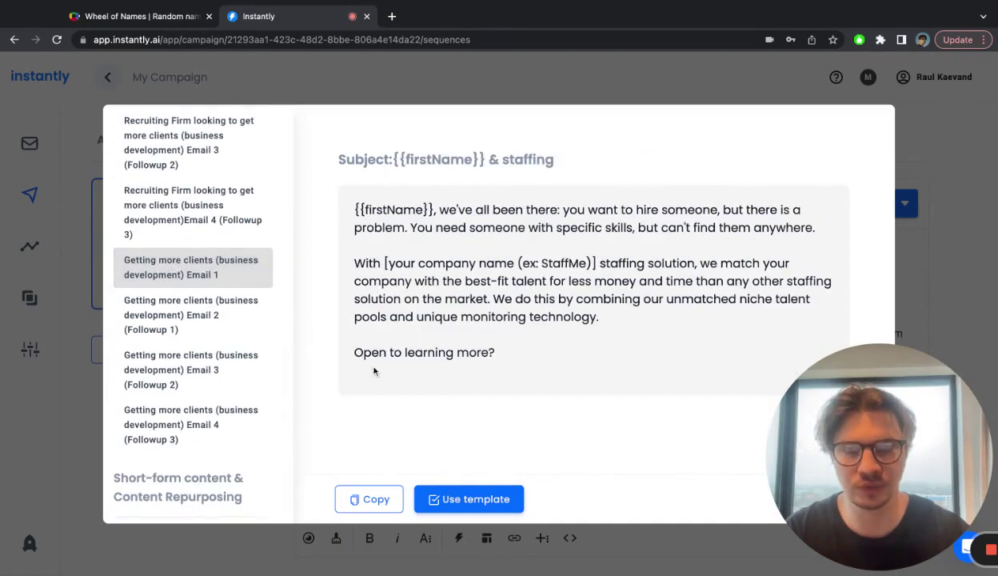
left_click(182, 210)
scroll(180, 204, "up", 1)
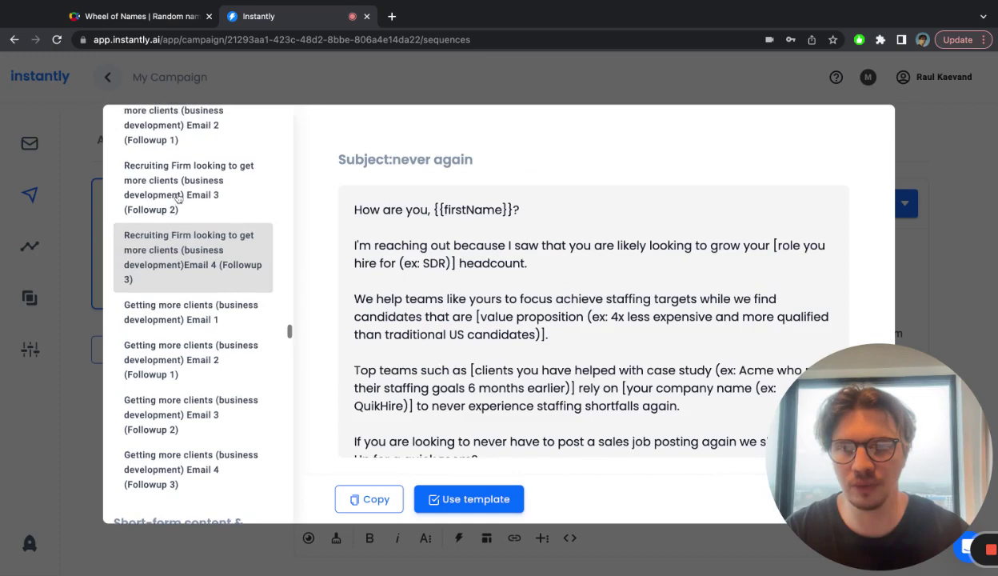
scroll(177, 199, "up", 2)
scroll(178, 198, "up", 1)
scroll(178, 198, "down", 2)
scroll(177, 198, "down", 2)
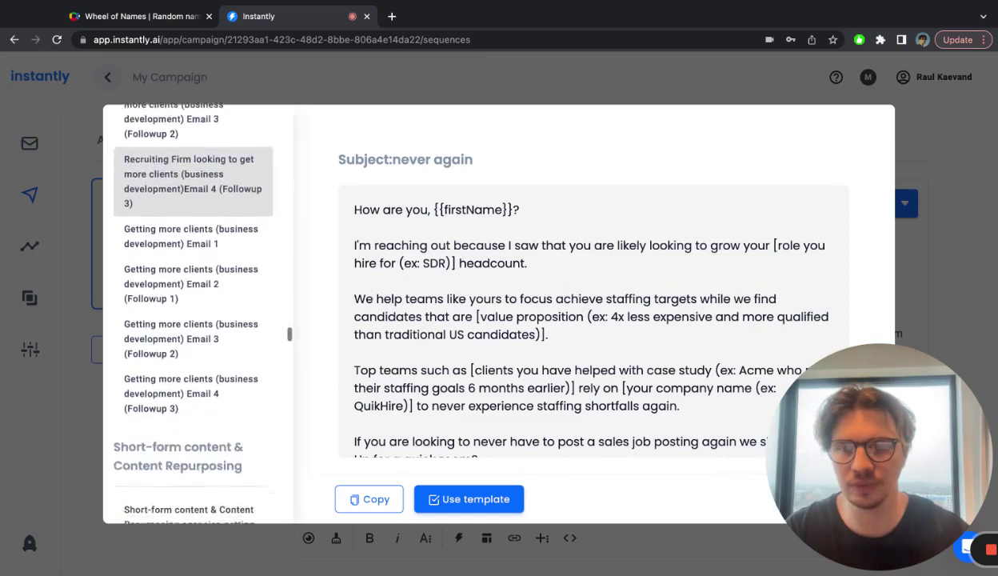
left_click(193, 280)
left_click(193, 239)
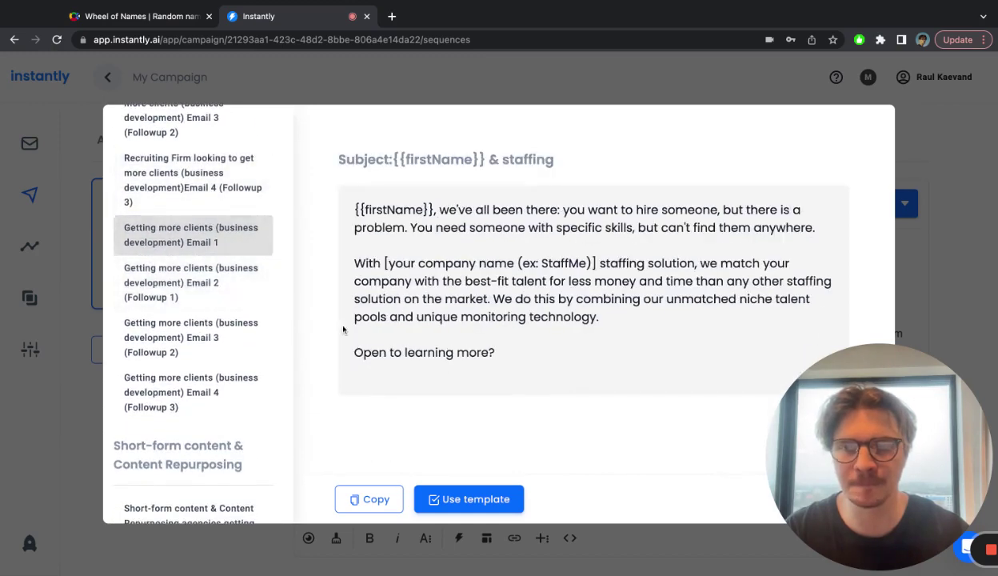
left_click(477, 502)
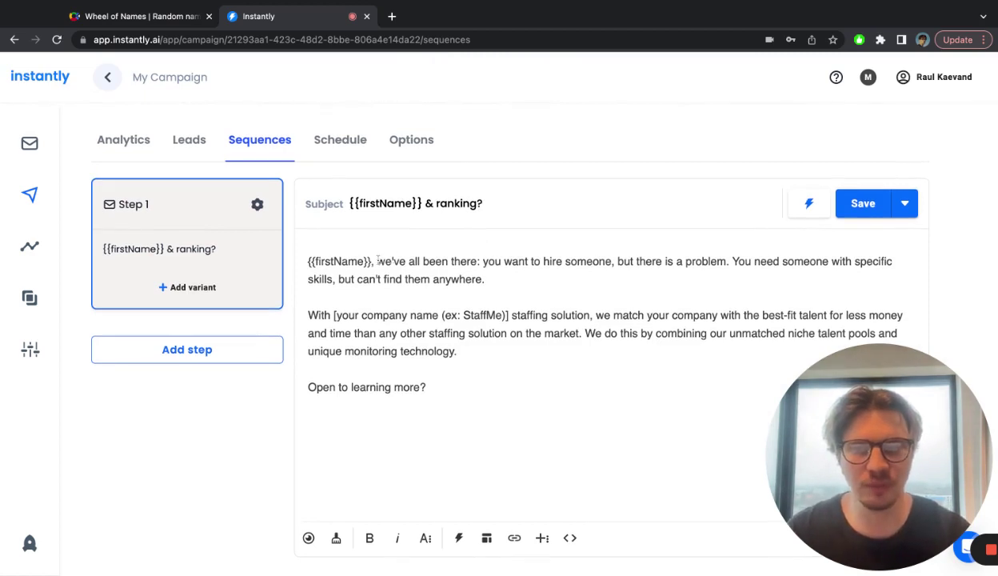
left_click(496, 280)
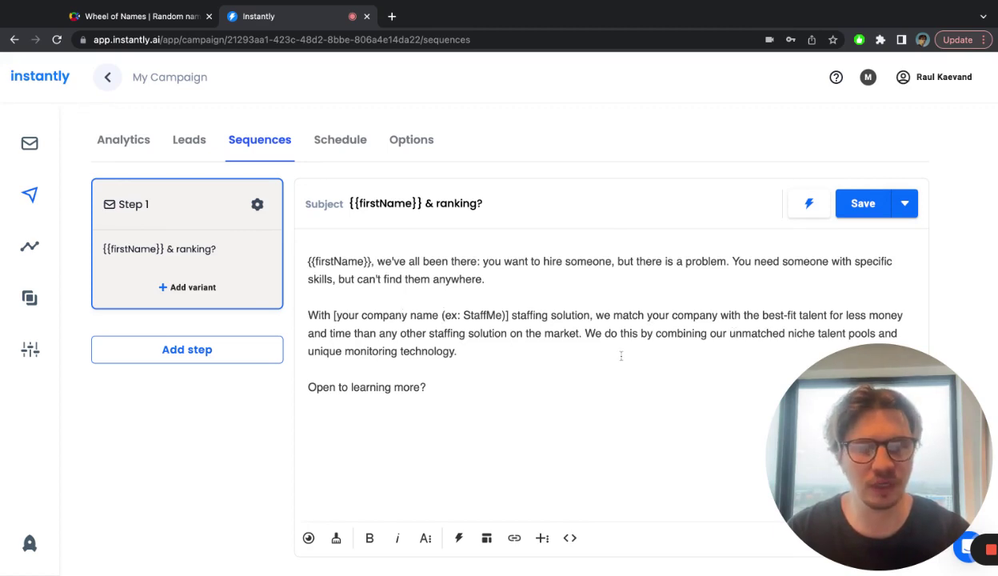
scroll(620, 356, "down", 1)
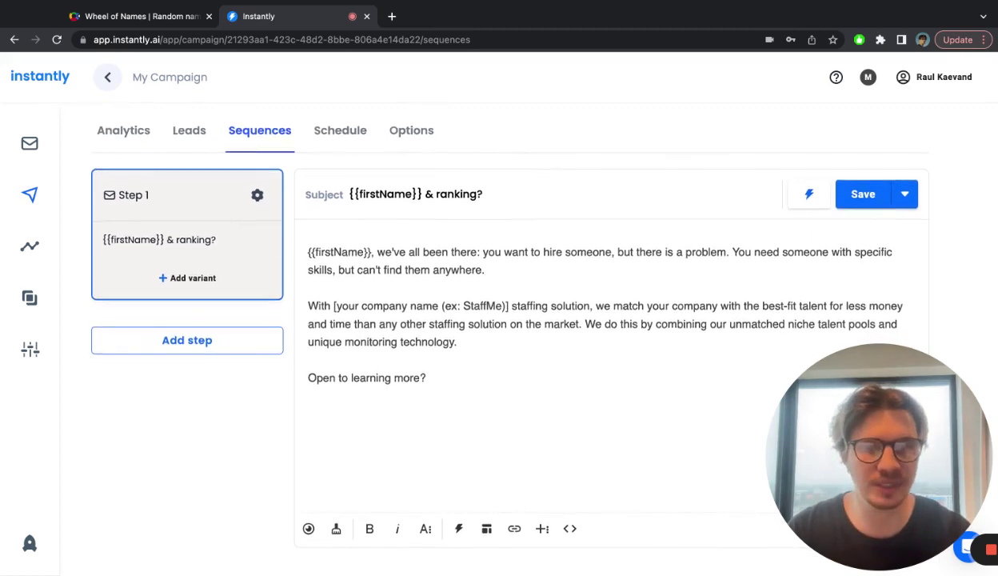
scroll(621, 356, "up", 1)
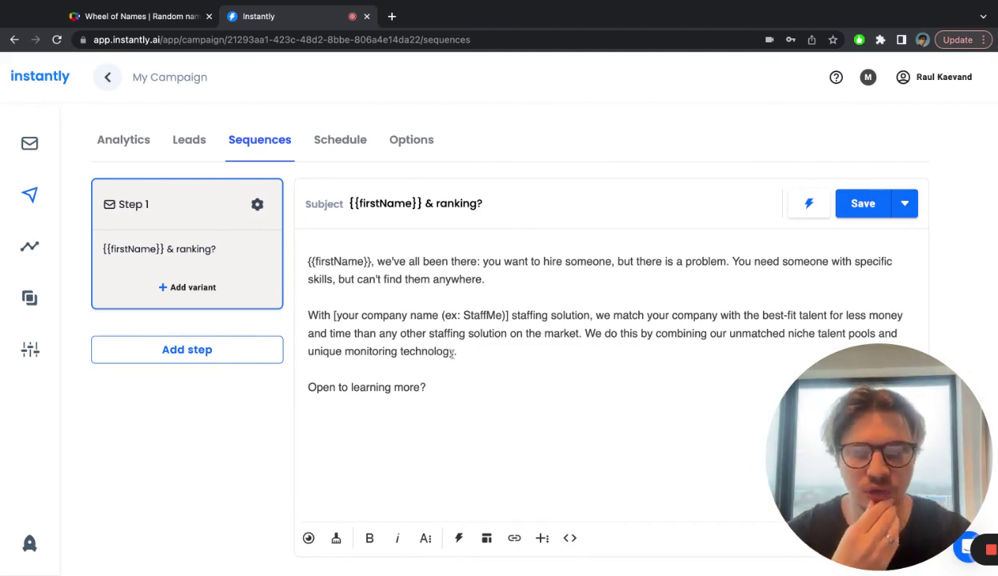
left_click(376, 261)
Step: Delete the opening 'we've all been there' sentence, keeping the greeting on its own line
key("Return")
key("Return")
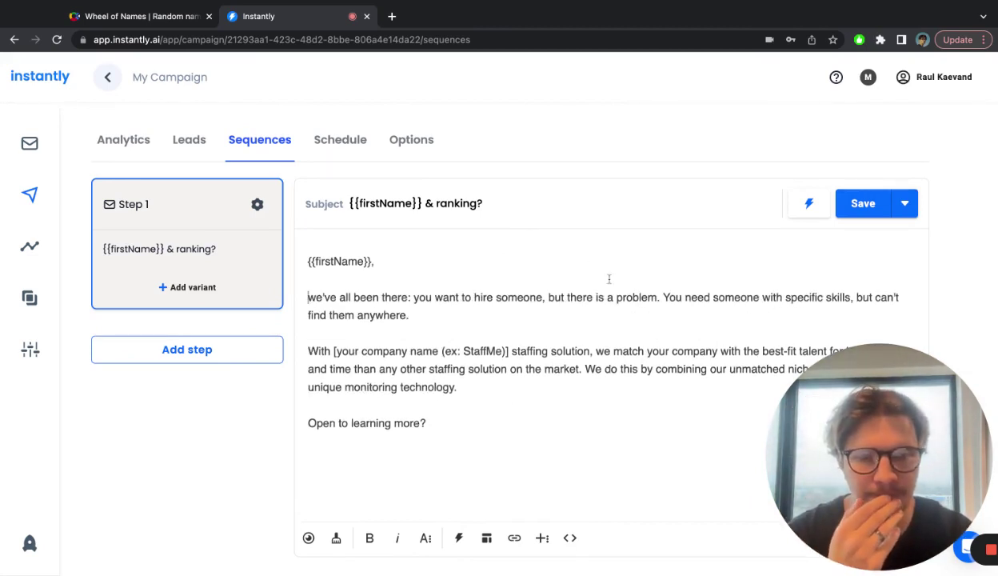
left_click_drag(657, 296, 301, 299)
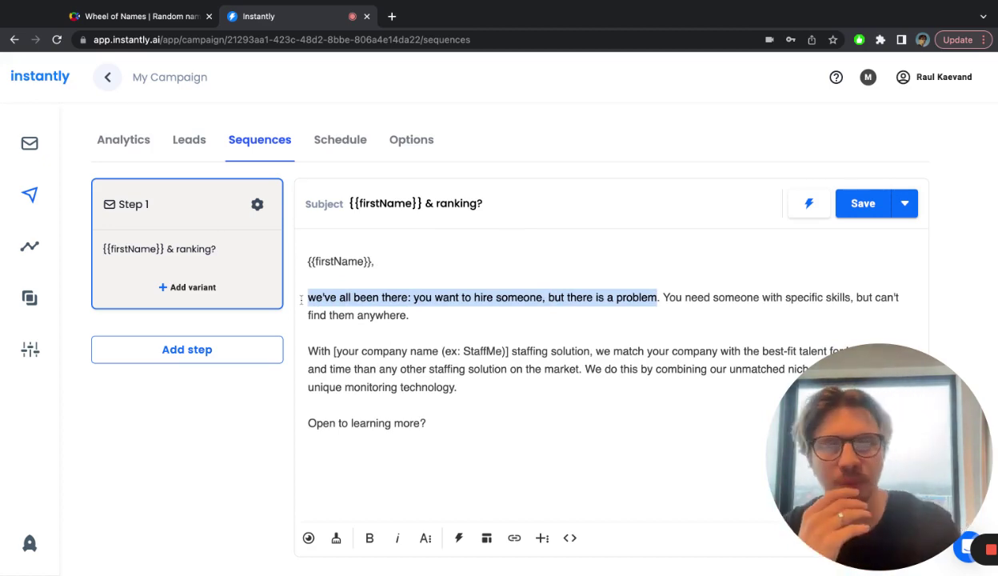
key("BackSpace")
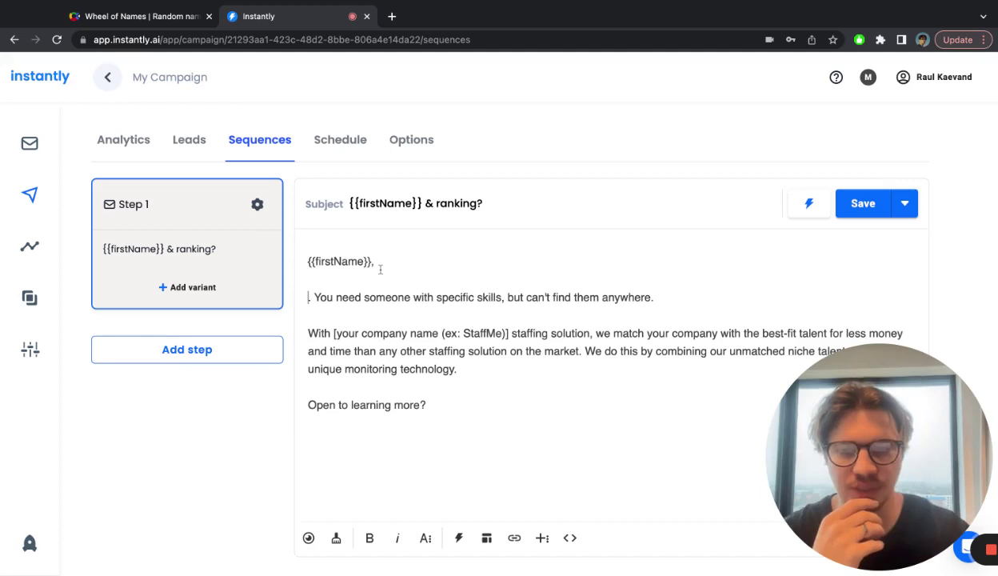
key("BackSpace")
key("Delete")
key("Delete")
key("BackSpace")
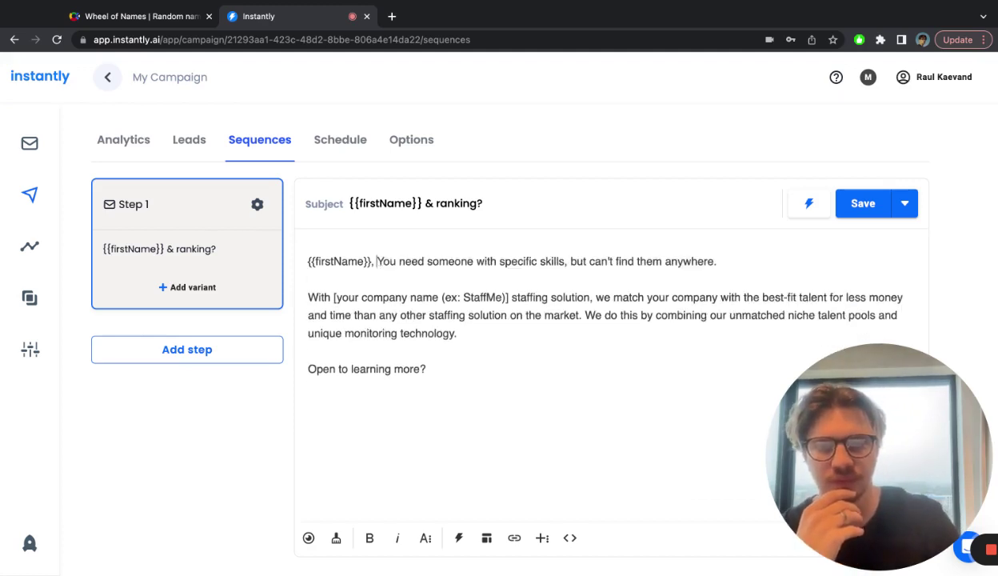
key("Return")
key("Return")
Step: Start the email with 'Do you need someone with lead generation skills for COMPANY.'
type("D")
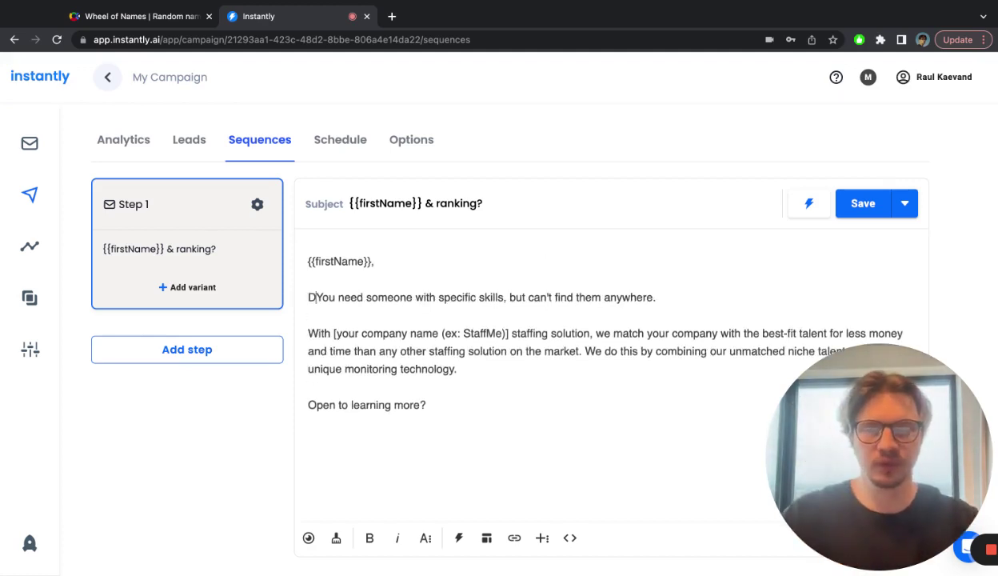
type("o")
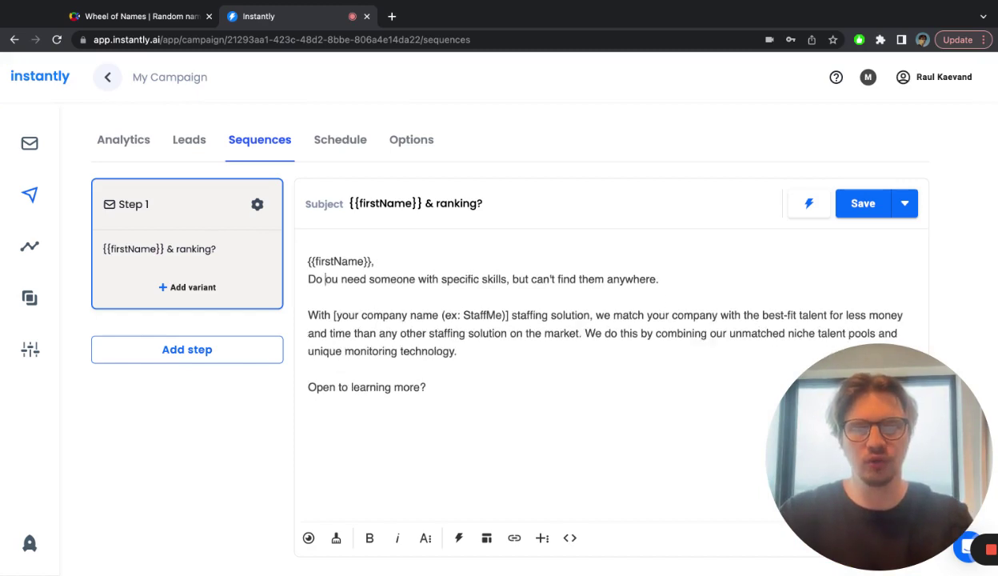
key("Delete")
type("y")
left_click(377, 261)
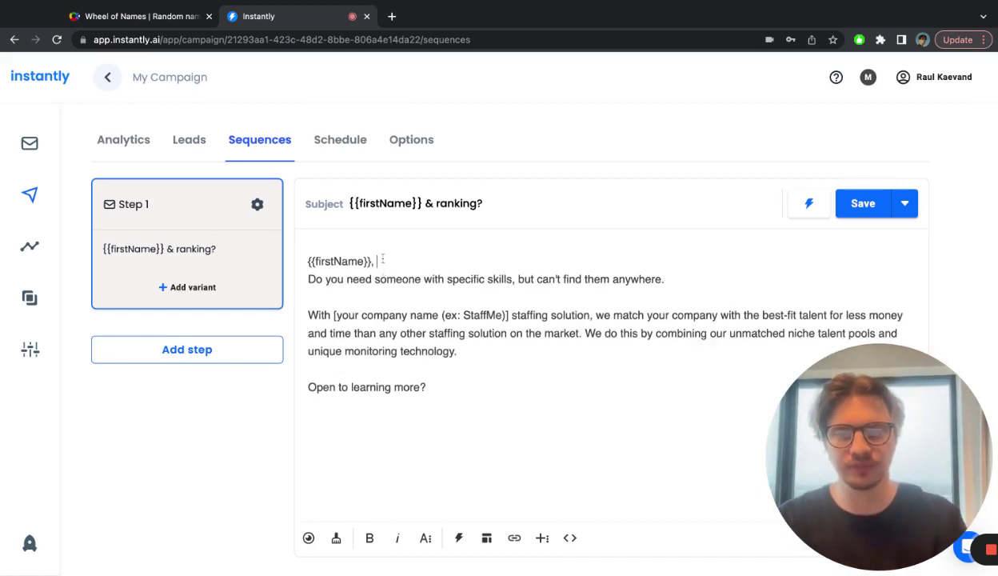
key("Return")
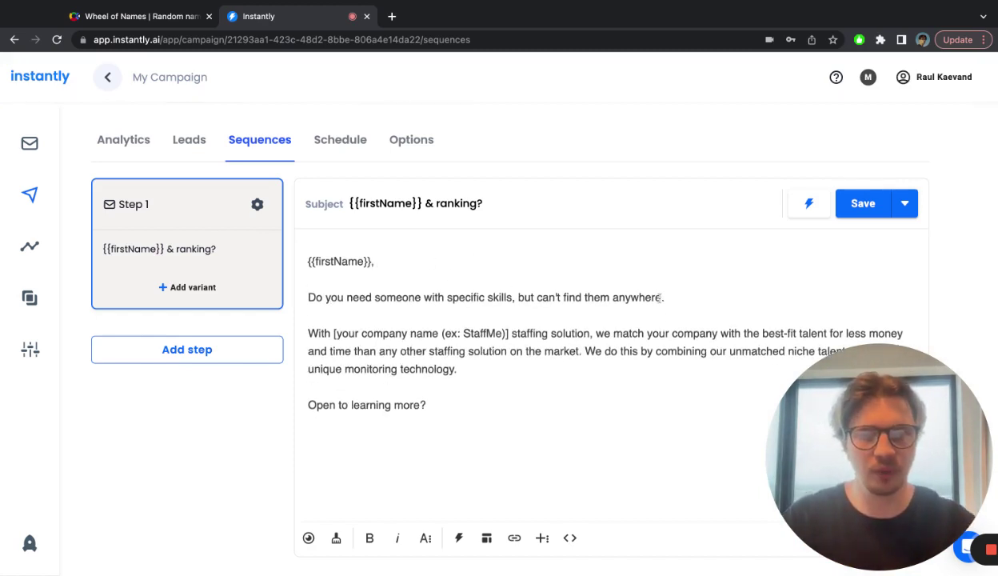
key("alt+shift+Left")
key("alt+shift+Left")
key("alt+shift+Left")
key("alt+shift+Left")
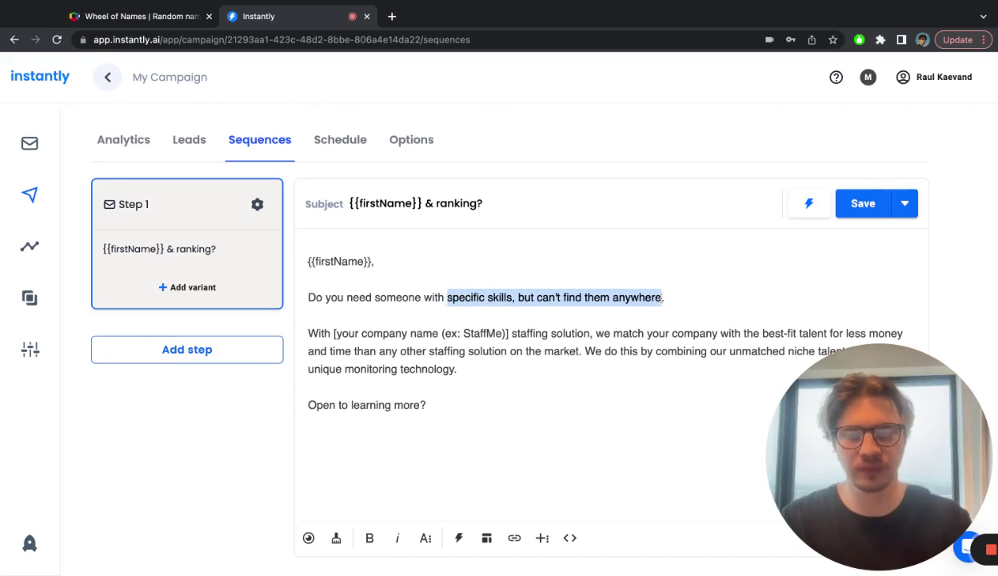
type("lead generation")
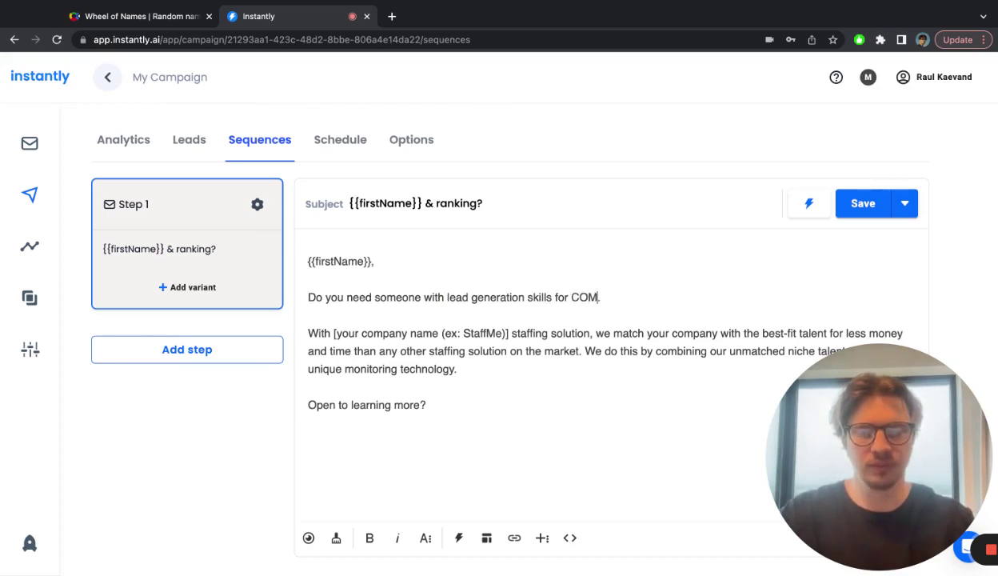
type("PANY.")
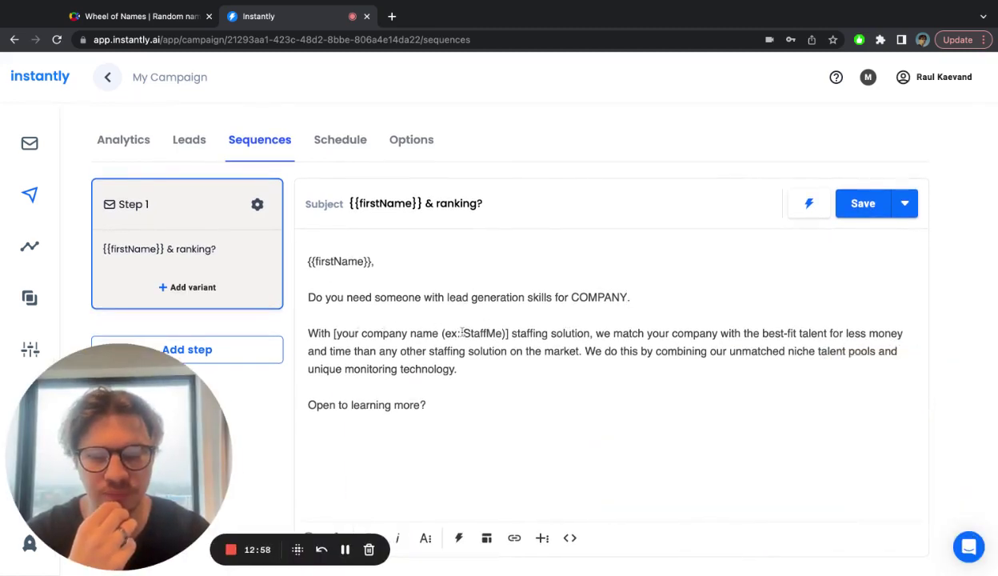
Step: Replace the company-name placeholder and 'staffing' so the sentence reads 'With our lead gen'
left_click_drag(461, 333, 335, 332)
key("BackSpace")
key("BackSpace")
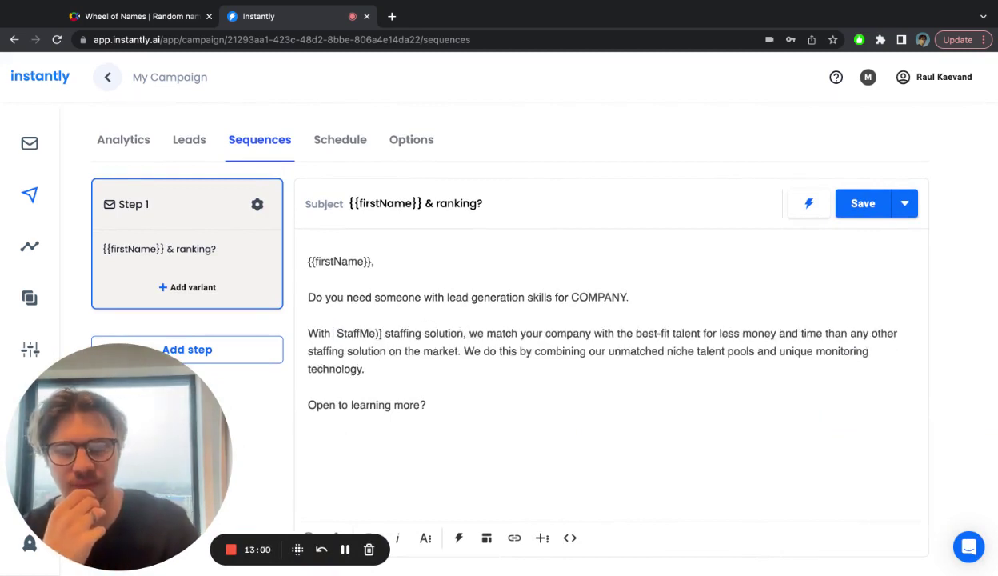
key("BackSpace")
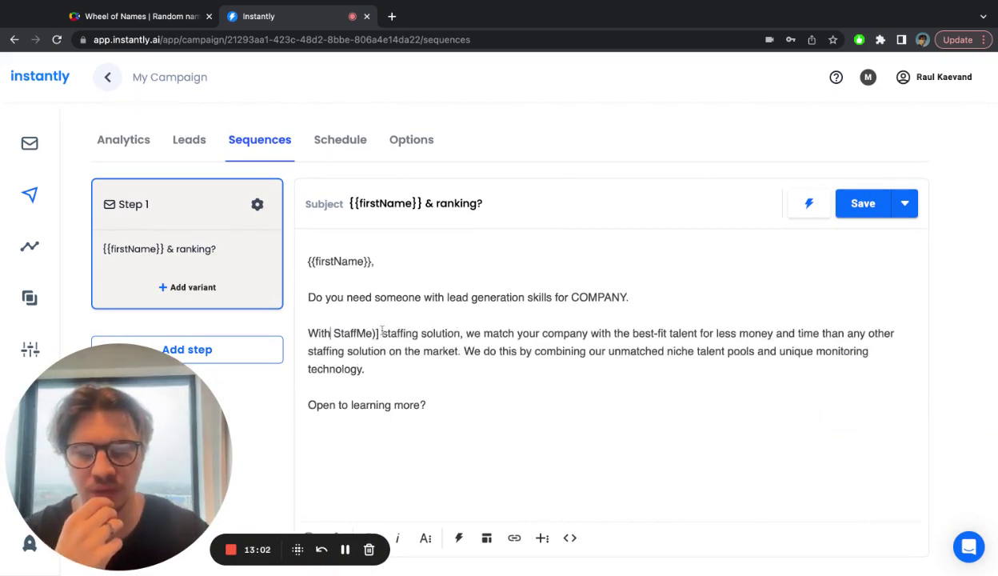
left_click_drag(382, 333, 335, 333)
key("BackSpace")
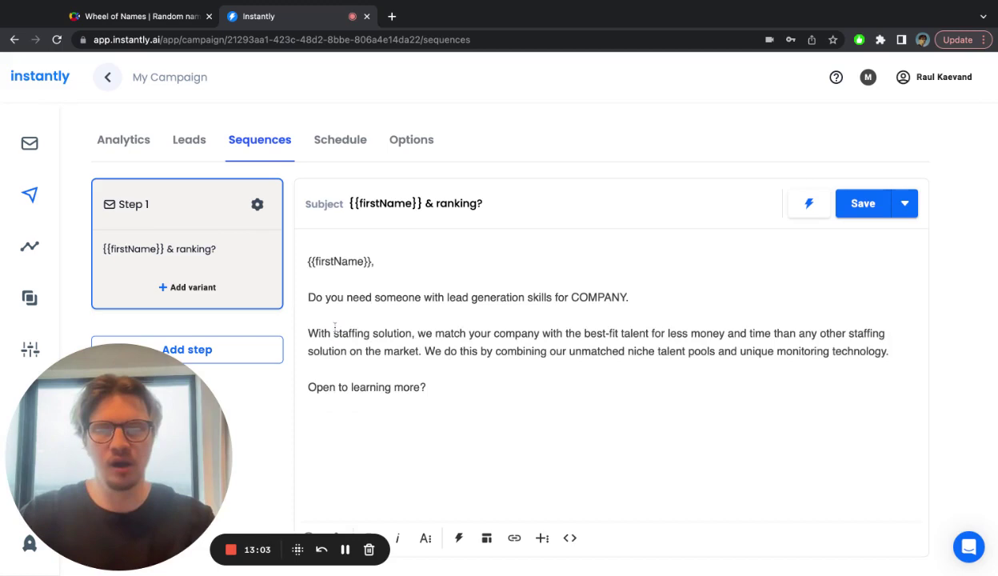
type("our")
double_click(386, 333)
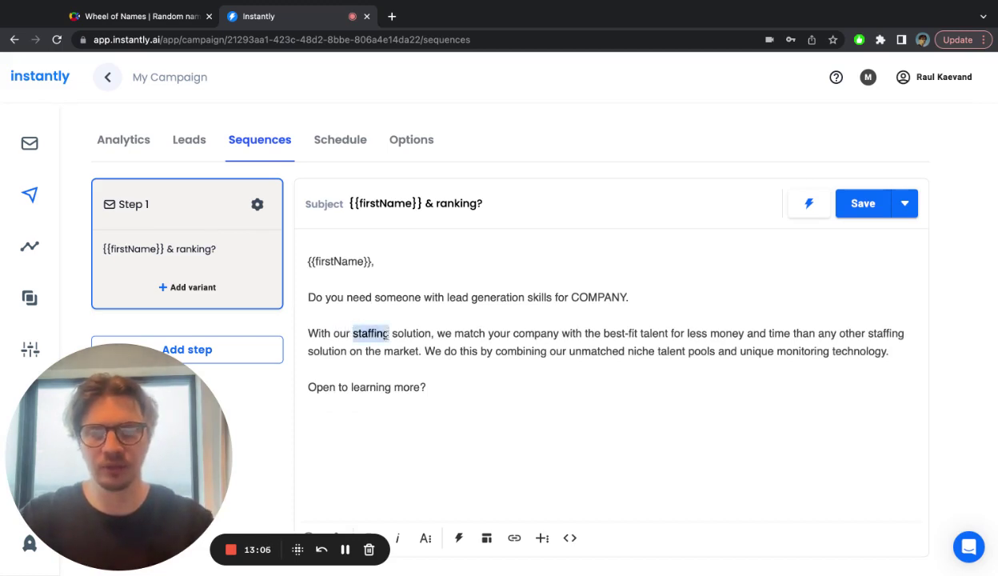
type("lead g")
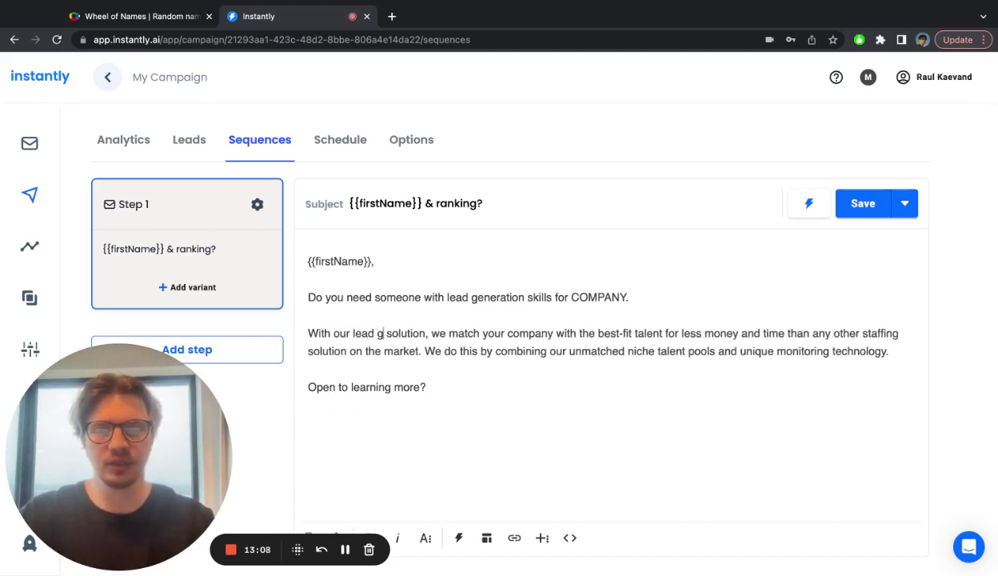
type("en")
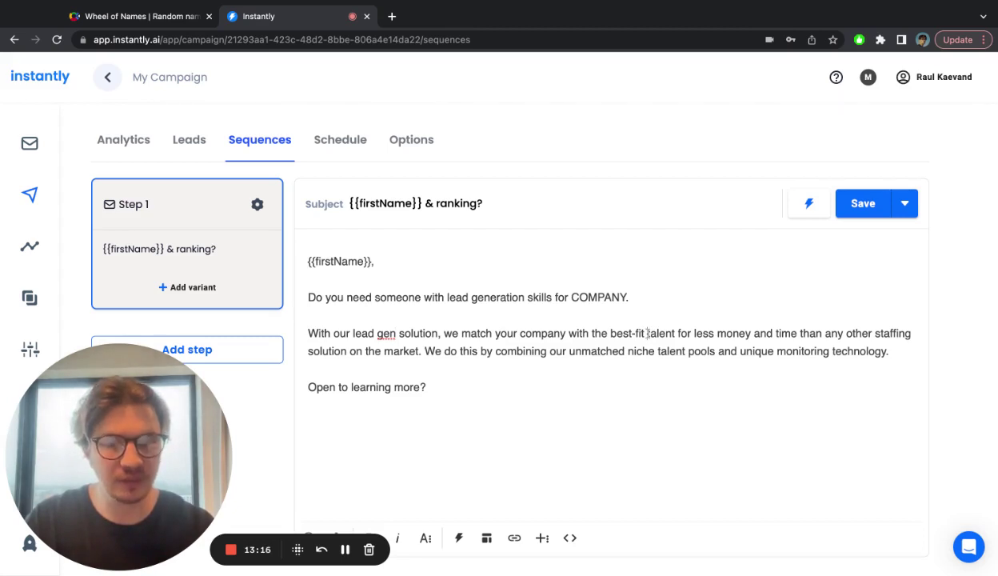
Step: Change 'talent' to 'clients' and 'staffing solution' to 'lead gen agency', then retype the closing phrase
double_click(648, 333)
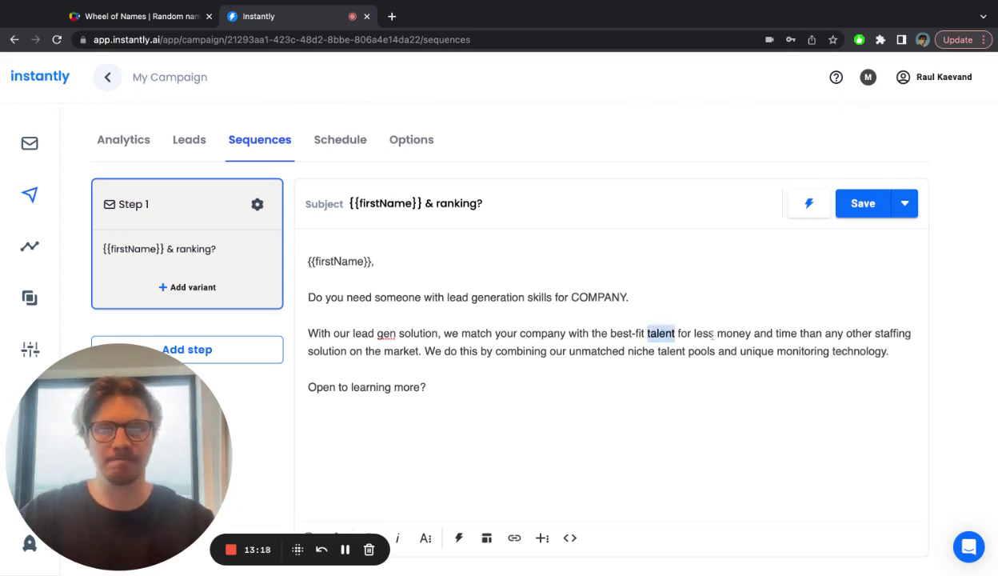
type("clients")
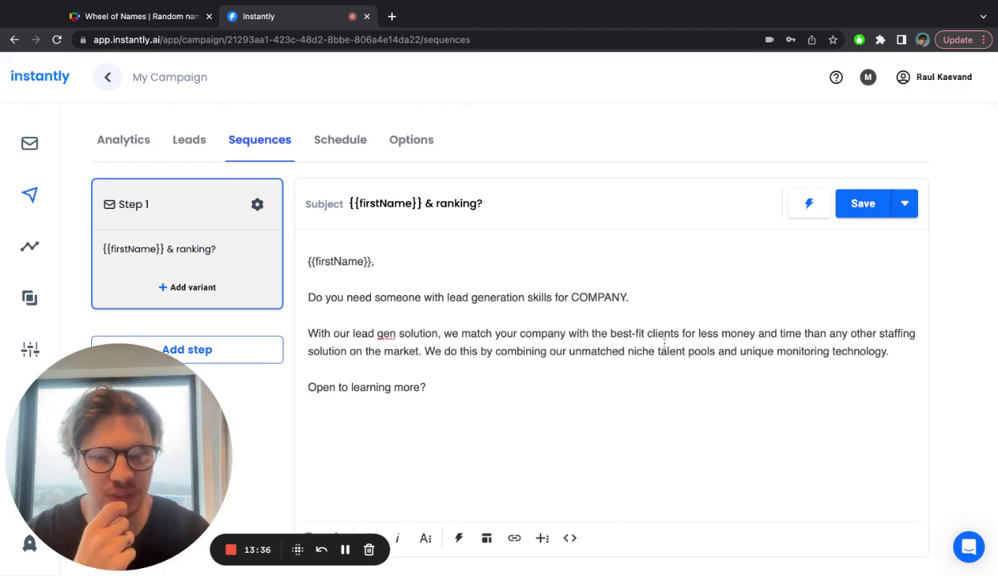
double_click(880, 333)
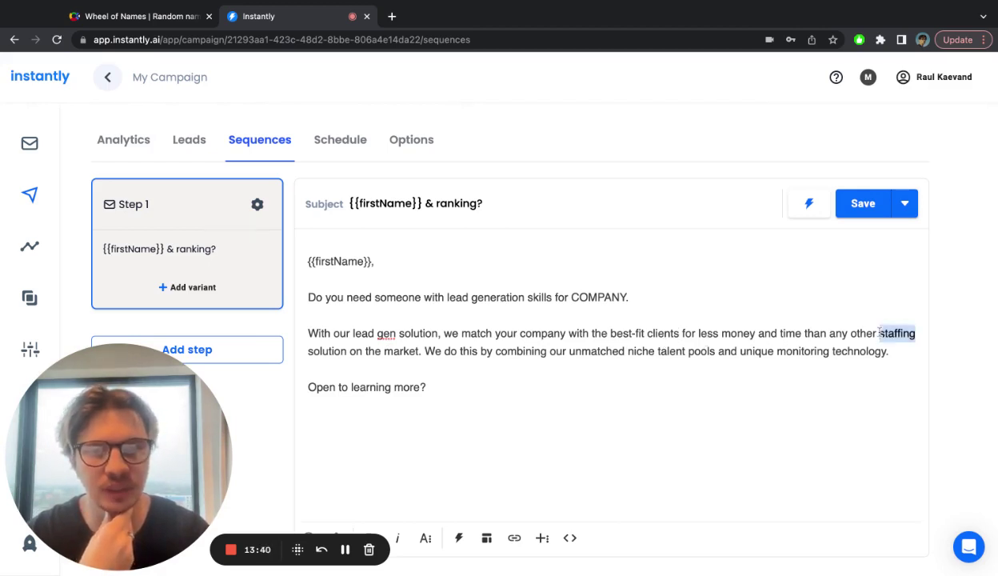
left_click_drag(879, 332, 347, 351)
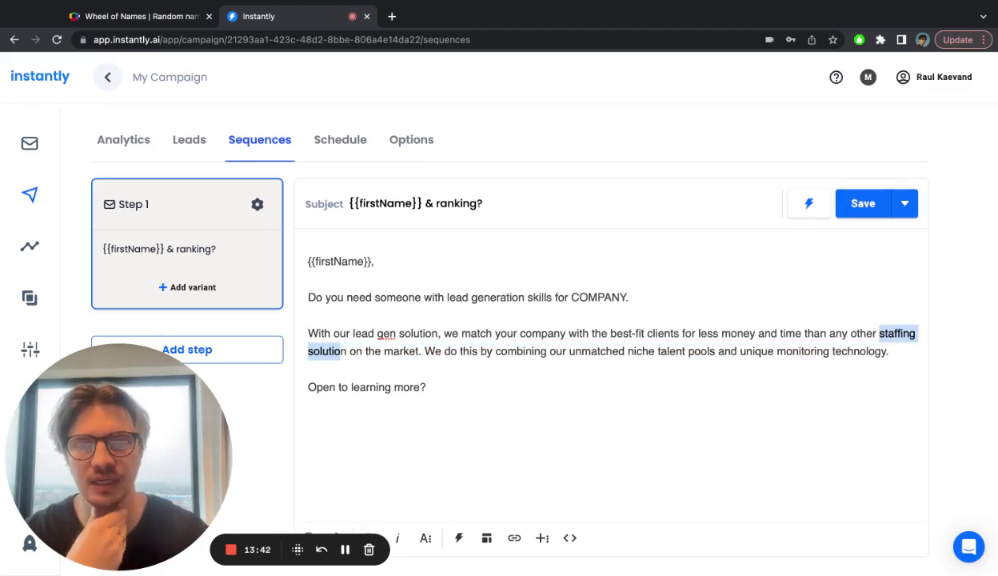
type("lead gen")
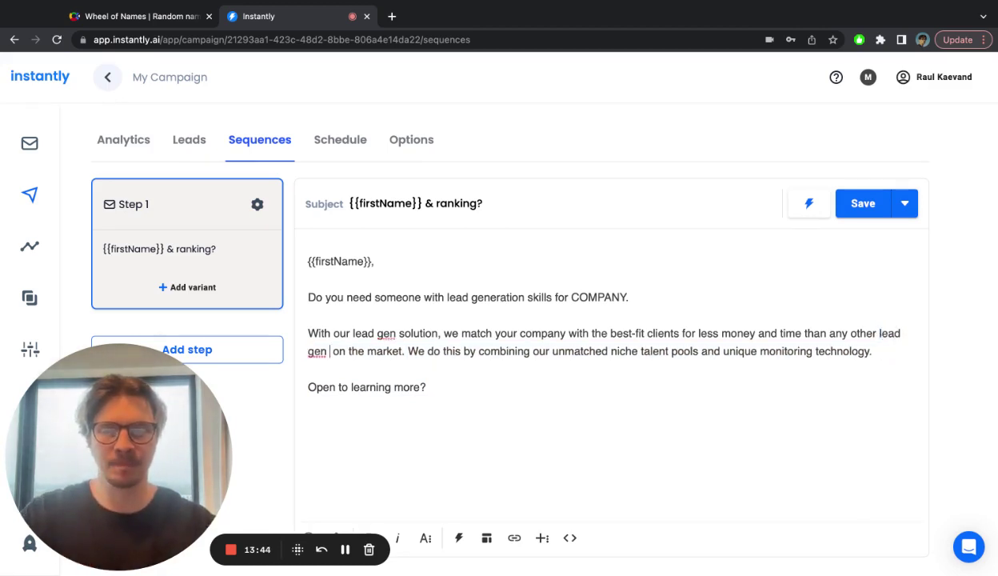
type(" agency")
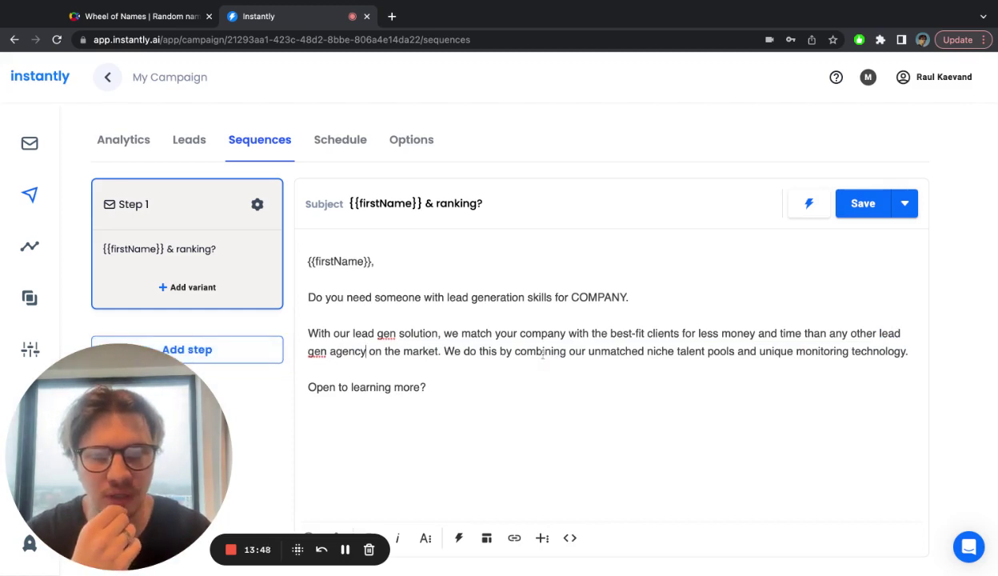
left_click_drag(588, 351, 908, 351)
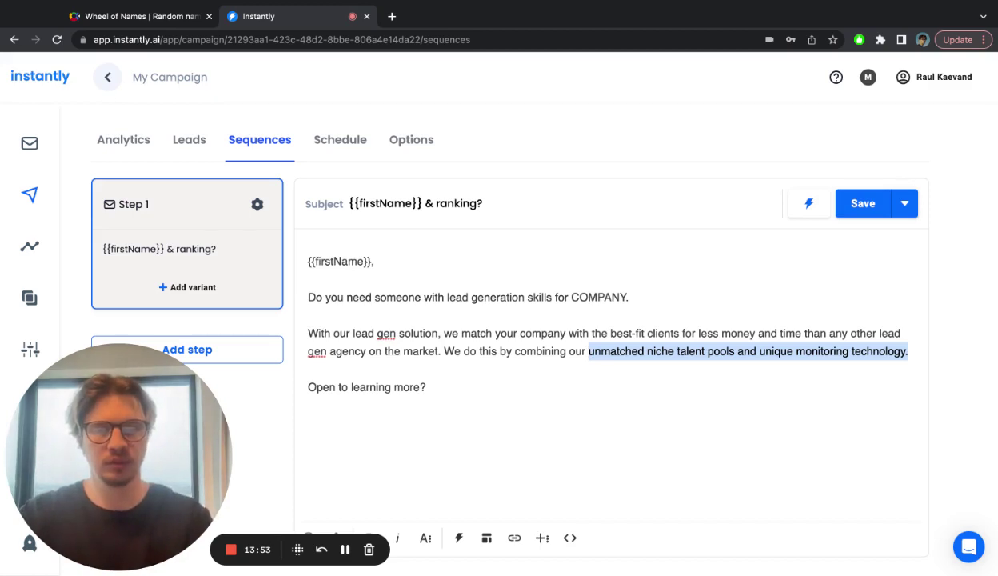
type("cust")
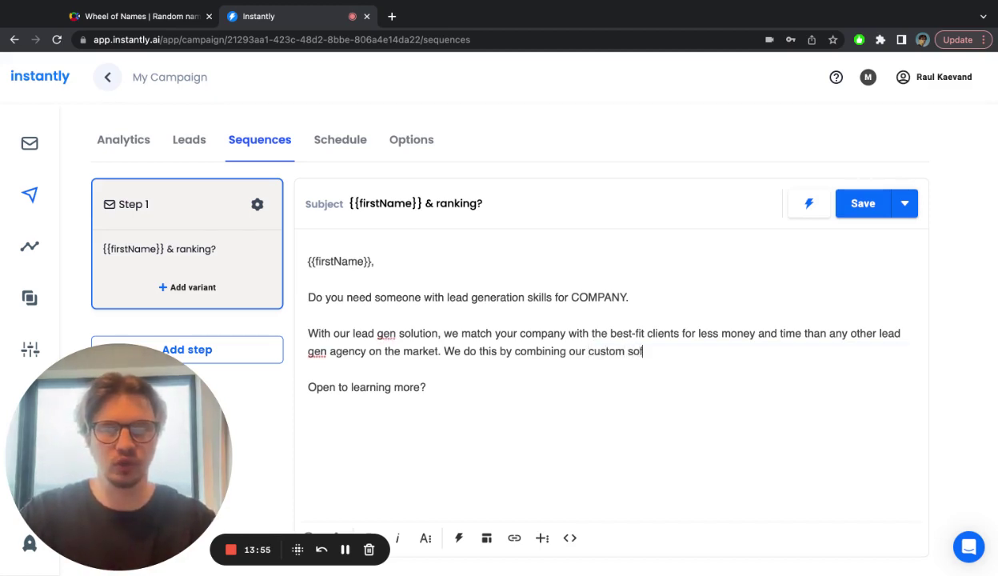
type("+")
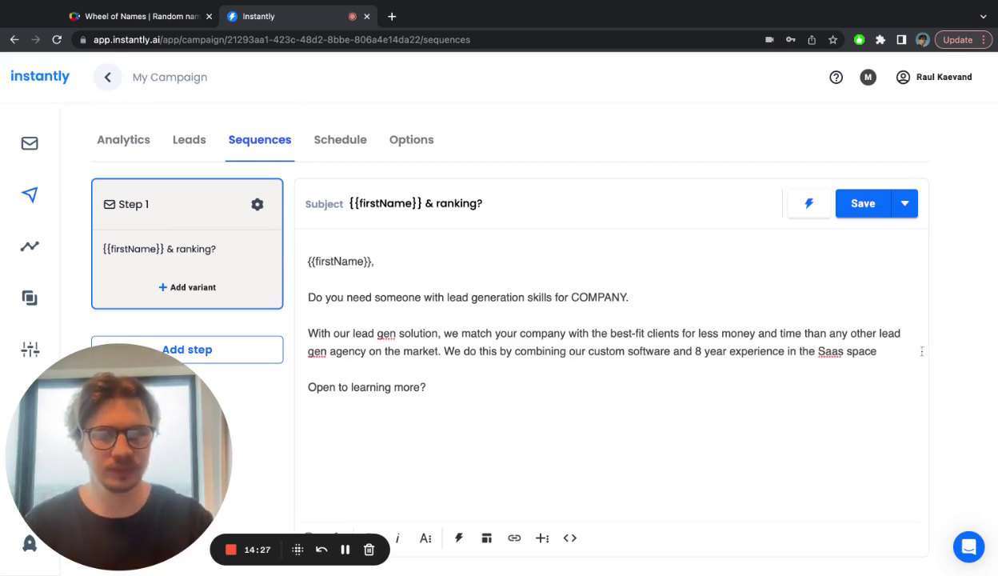
Step: Finish the sentence with 'custom software and 8 year experience in the Saas space'
left_click(878, 351)
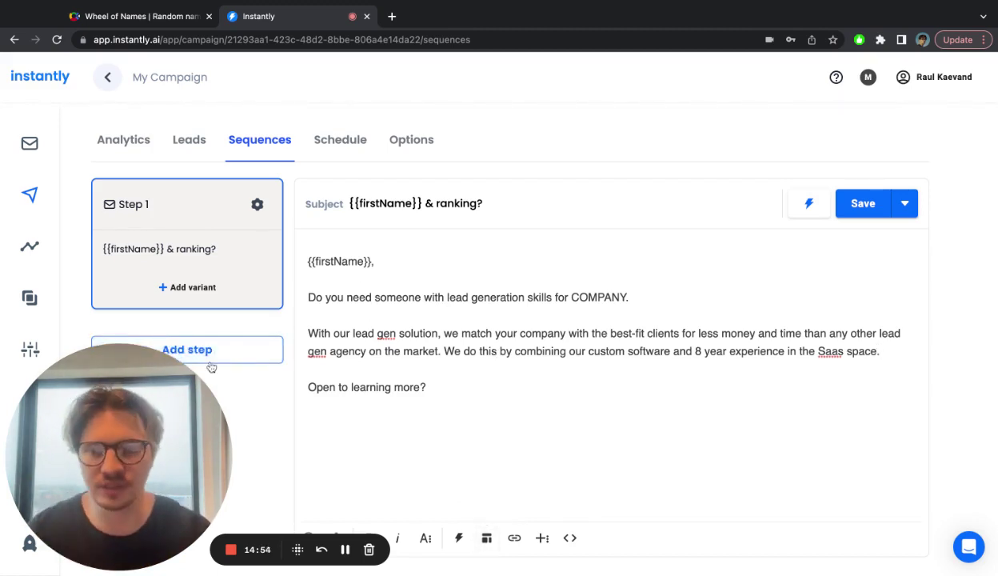
Step: Insert the Appointment setting agency Email 2 (Follow-up 1) template into the Step 1 body
left_click(487, 538)
scroll(224, 360, "down", 5)
scroll(224, 360, "down", 5)
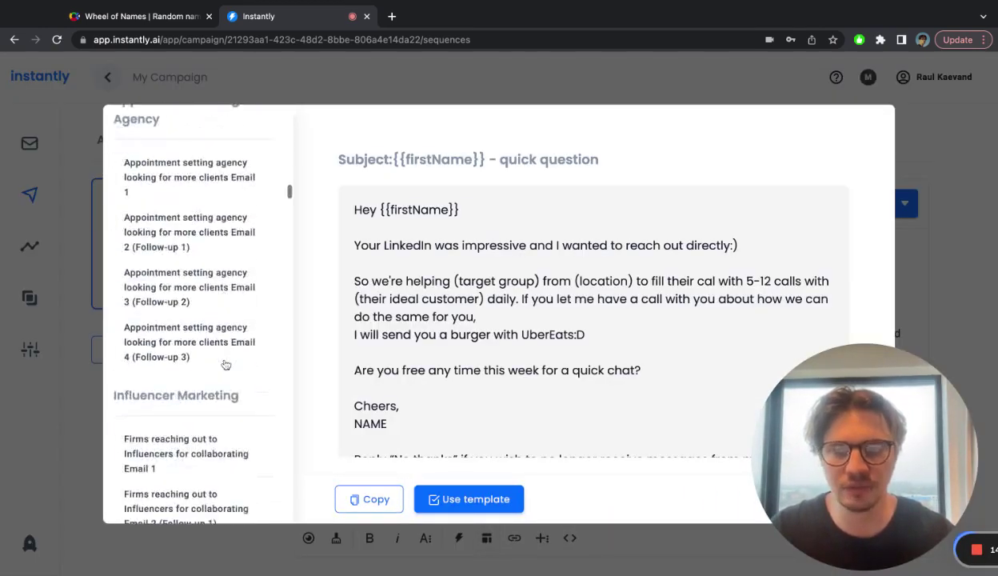
scroll(224, 360, "down", 3)
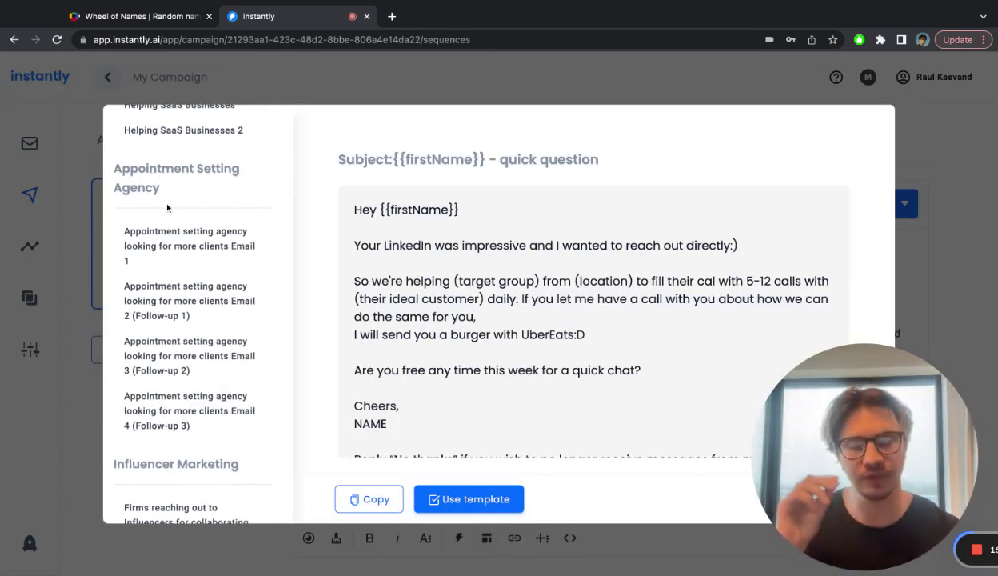
left_click(181, 239)
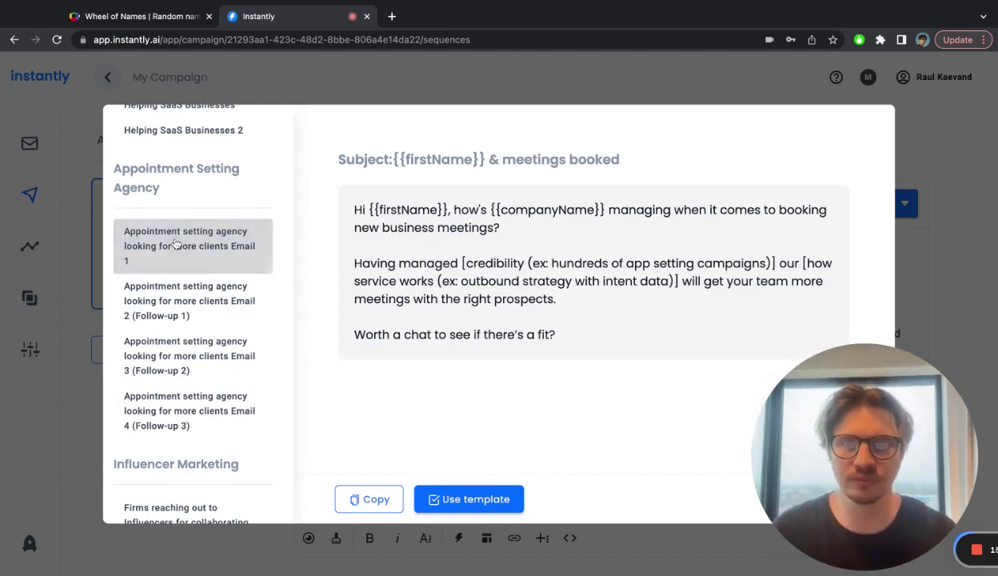
scroll(178, 272, "down", 1)
left_click(176, 270)
scroll(176, 270, "down", 1)
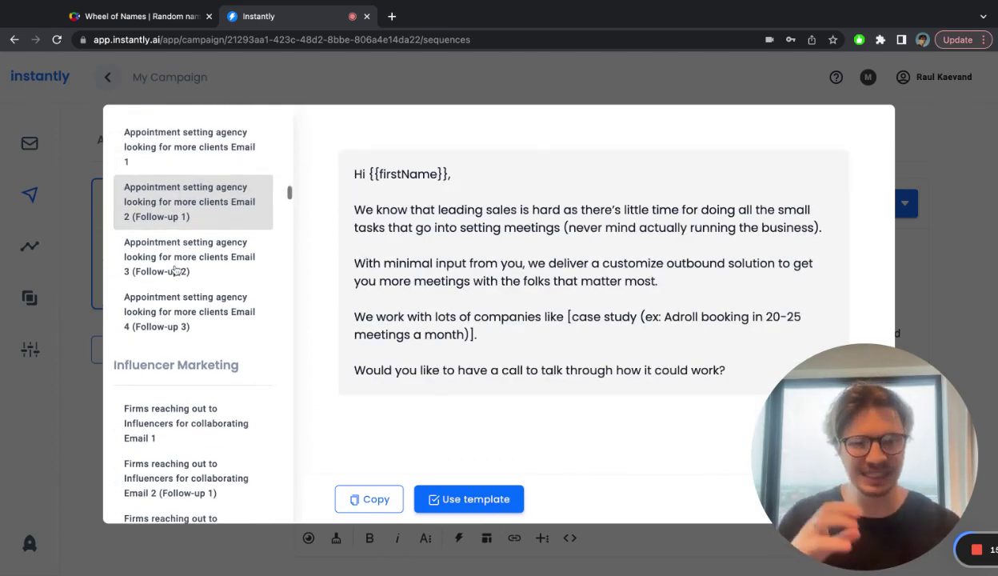
left_click(436, 491)
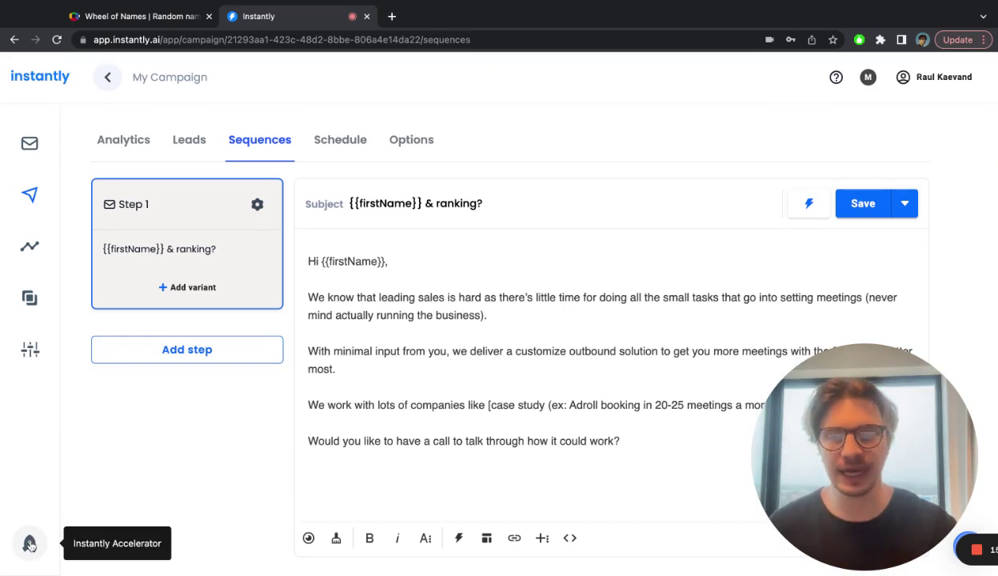
Step: Open the Copywriting Masterclass from the Accelerator's Copywriting tab
left_click(29, 543)
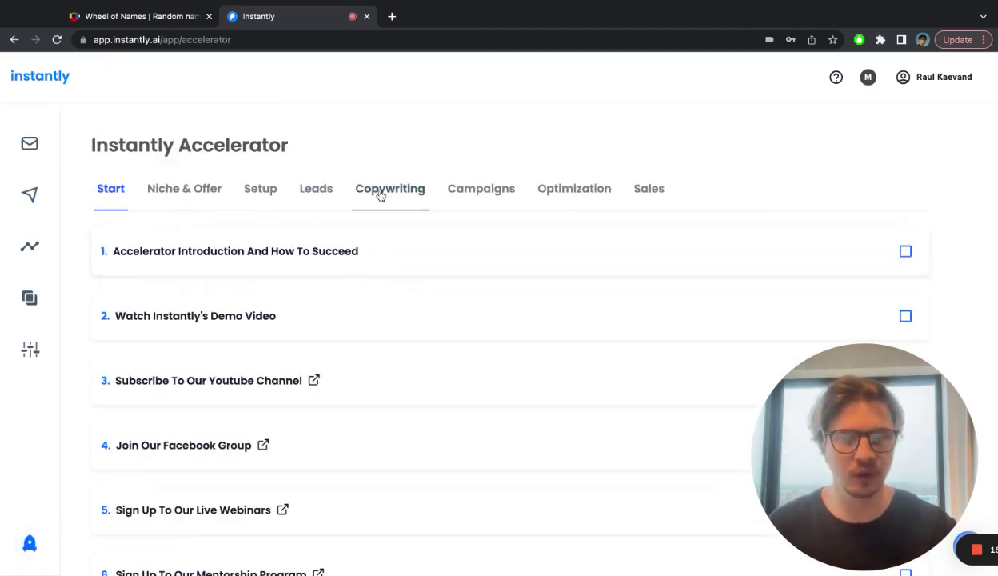
left_click(381, 197)
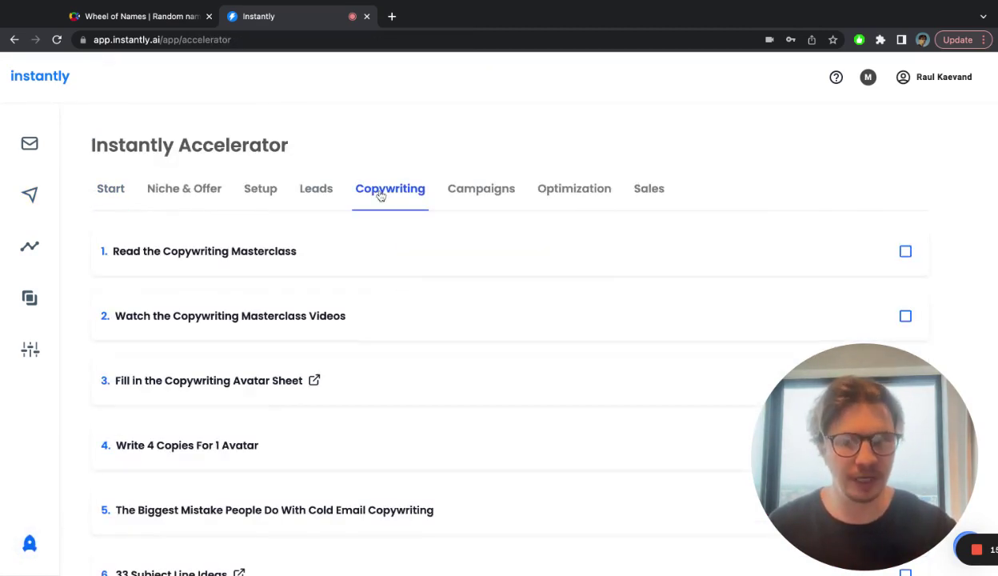
left_click(380, 265)
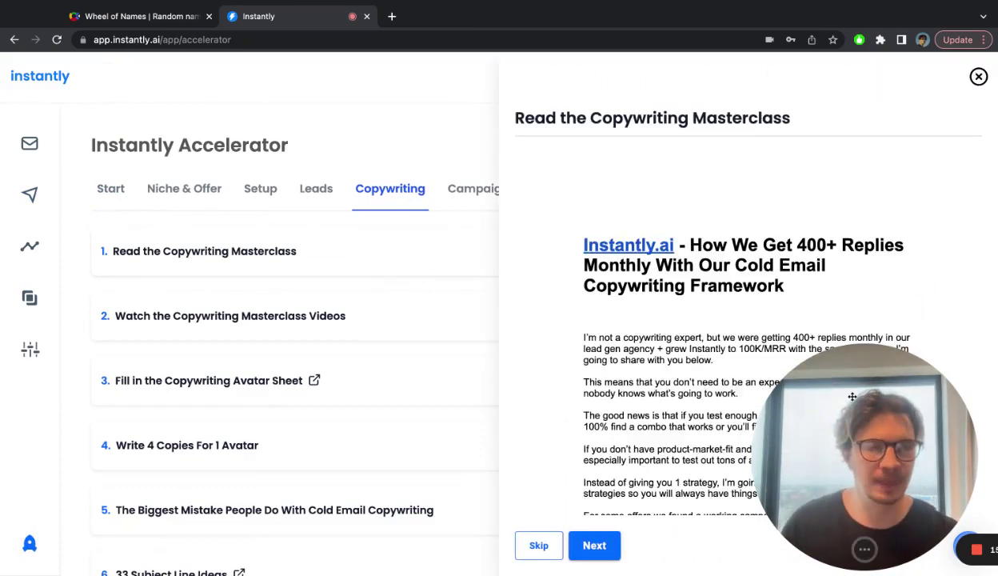
scroll(746, 368, "down", 10)
scroll(745, 370, "down", 5)
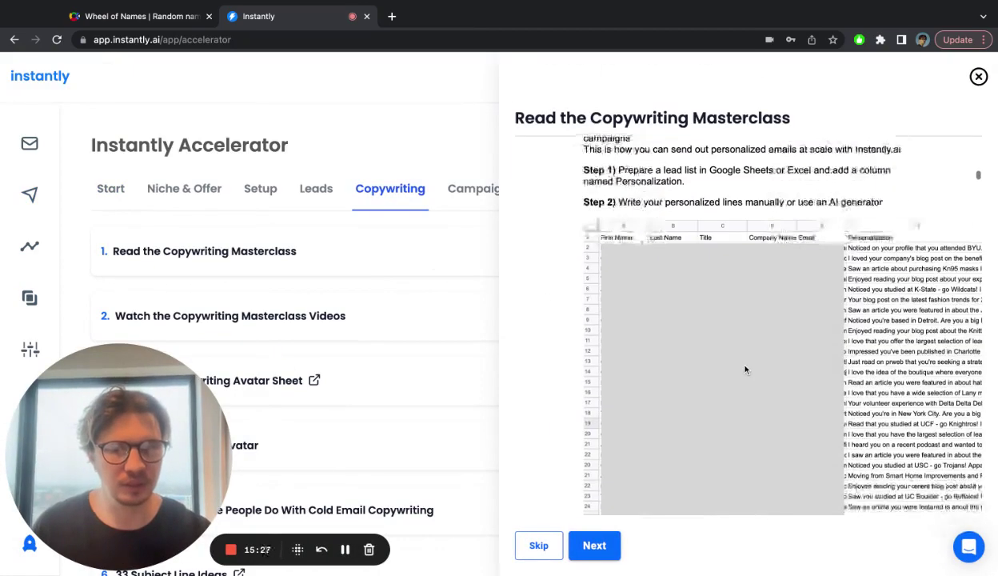
scroll(745, 370, "up", 2)
scroll(744, 369, "up", 4)
scroll(745, 370, "up", 4)
scroll(745, 369, "up", 2)
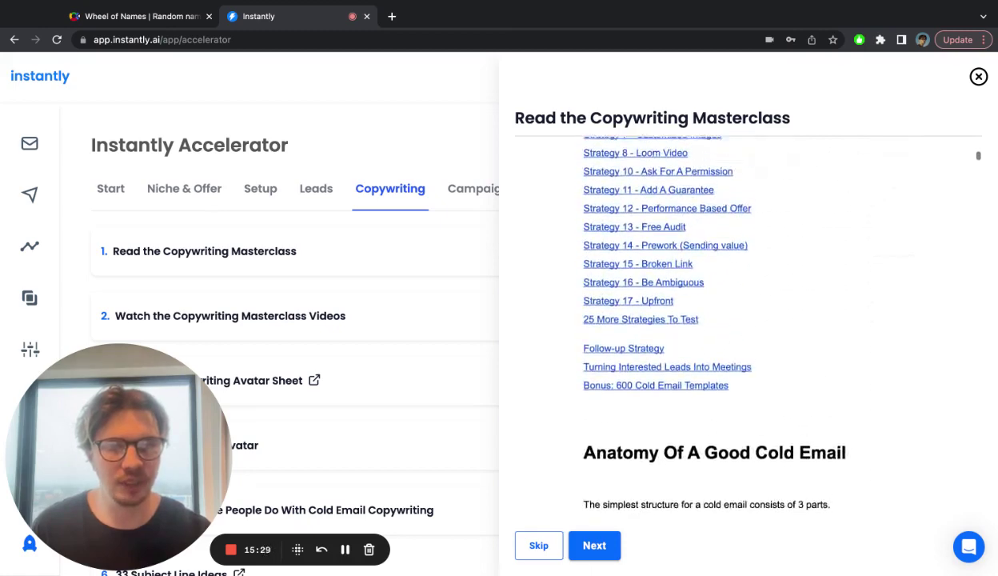
scroll(684, 313, "up", 4)
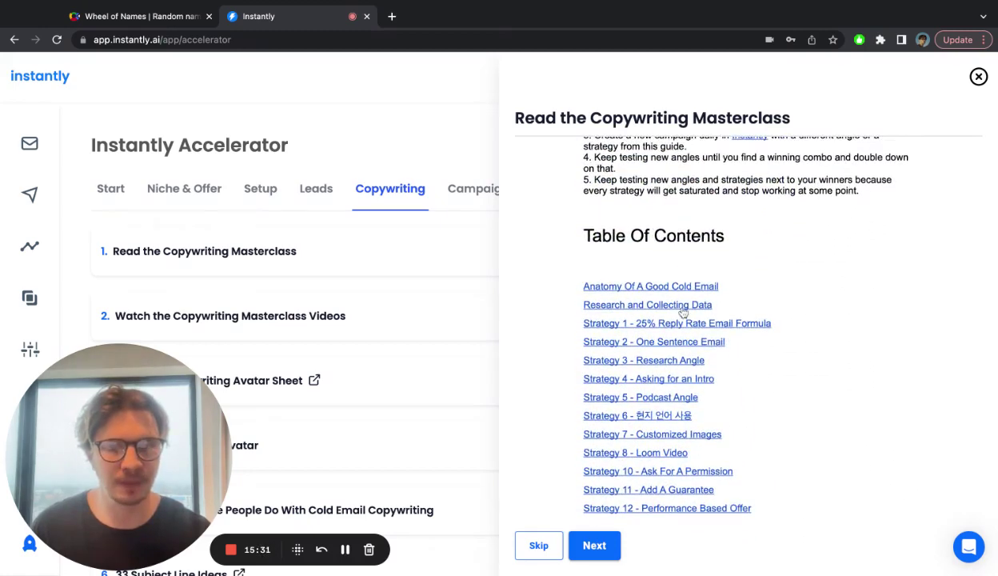
Step: Read through the masterclass from Research and Collecting Data to 'Strategy 2 - One Sentence Email'
left_click(660, 306)
scroll(661, 310, "down", 2)
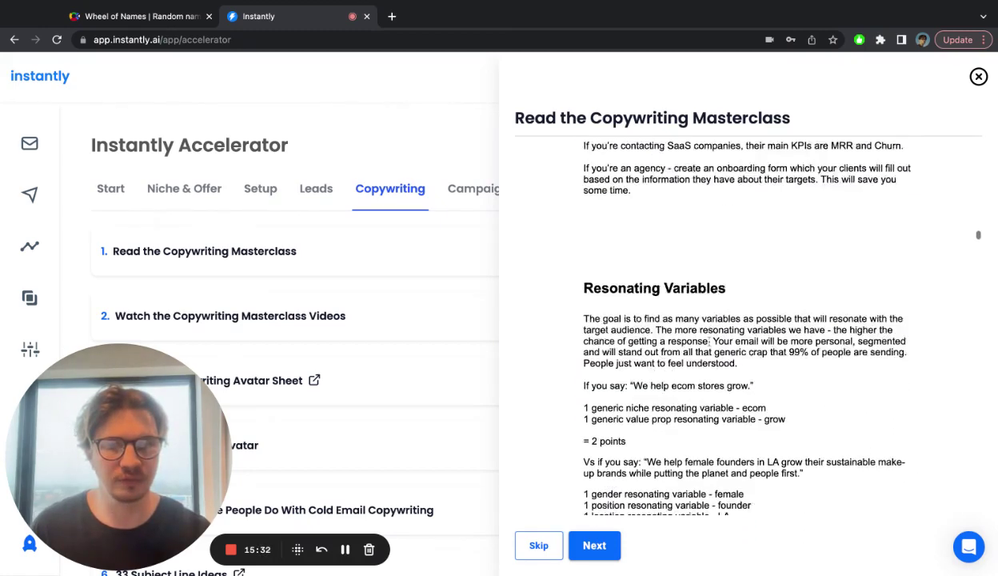
scroll(660, 310, "down", 2)
scroll(660, 311, "down", 3)
scroll(748, 319, "down", 3)
scroll(747, 320, "down", 5)
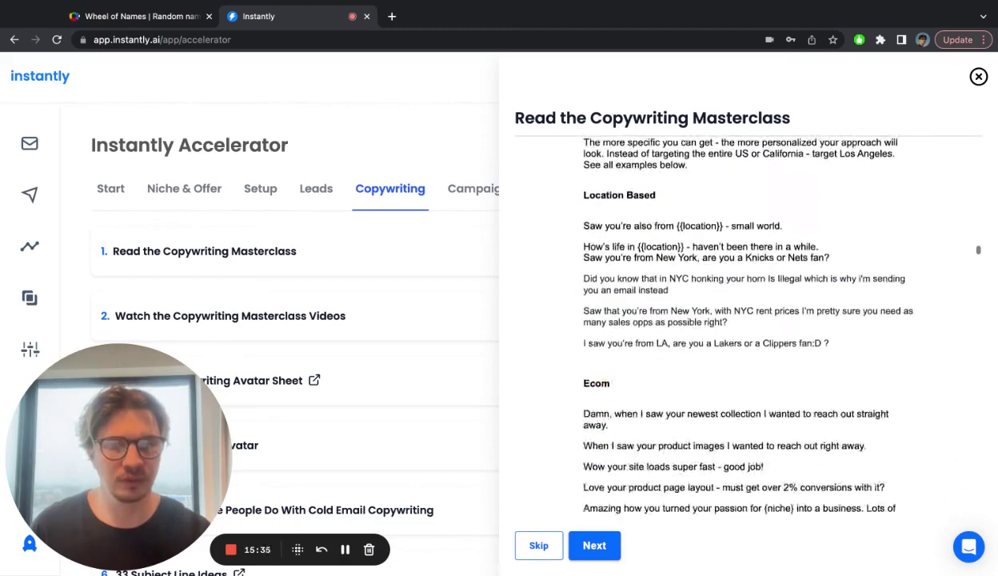
scroll(748, 320, "down", 4)
scroll(748, 319, "down", 4)
scroll(747, 320, "down", 5)
scroll(748, 320, "down", 5)
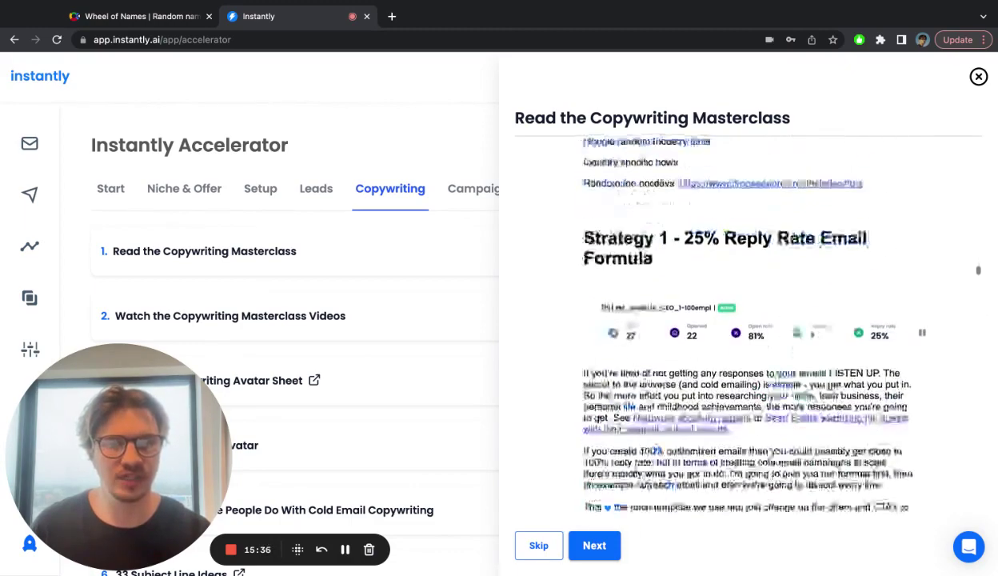
scroll(748, 320, "down", 2)
scroll(747, 320, "down", 4)
scroll(748, 320, "down", 3)
scroll(748, 320, "down", 5)
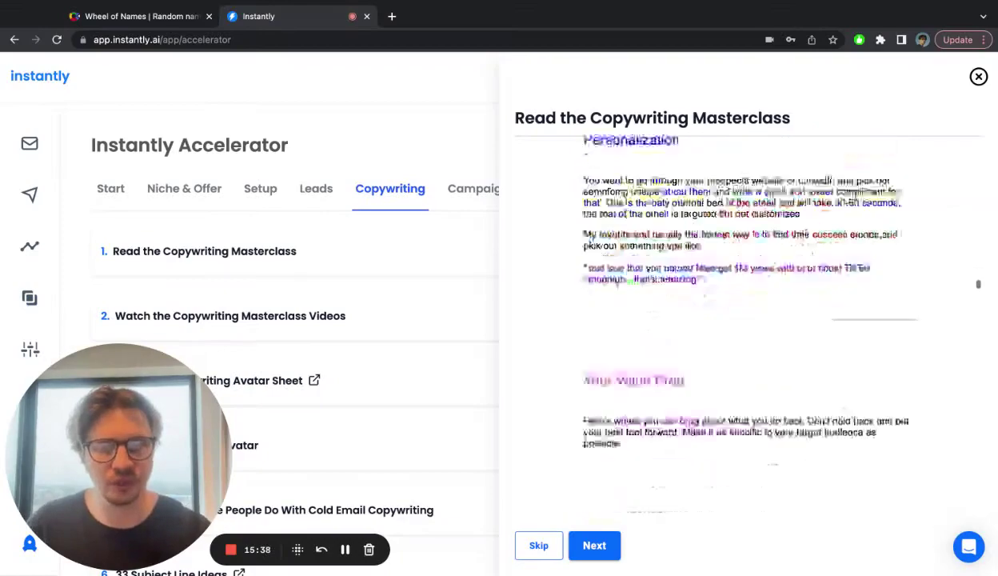
scroll(748, 320, "down", 4)
scroll(748, 320, "down", 2)
scroll(748, 320, "down", 3)
scroll(747, 320, "down", 4)
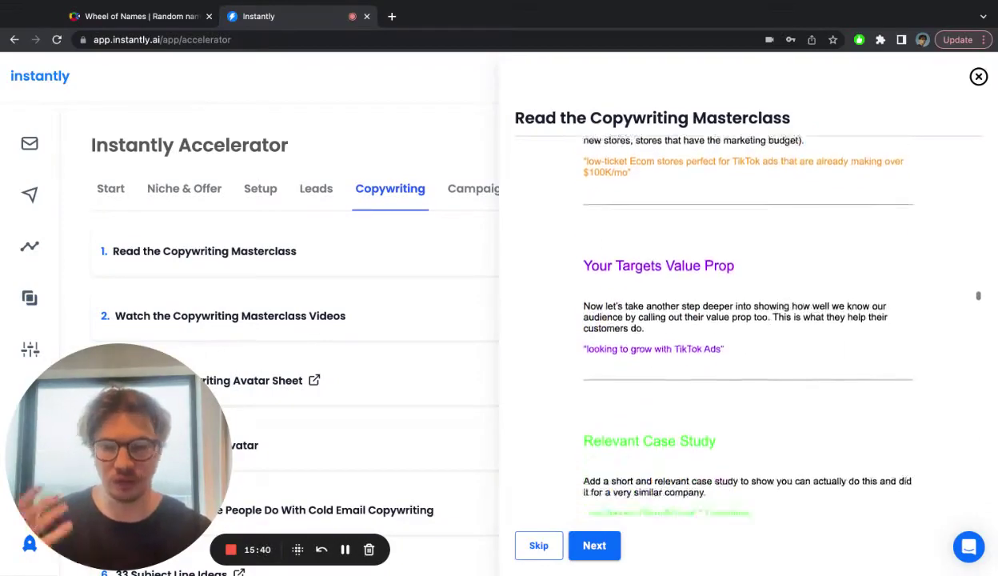
scroll(747, 319, "down", 1)
scroll(748, 320, "down", 5)
scroll(713, 323, "down", 5)
scroll(713, 323, "down", 3)
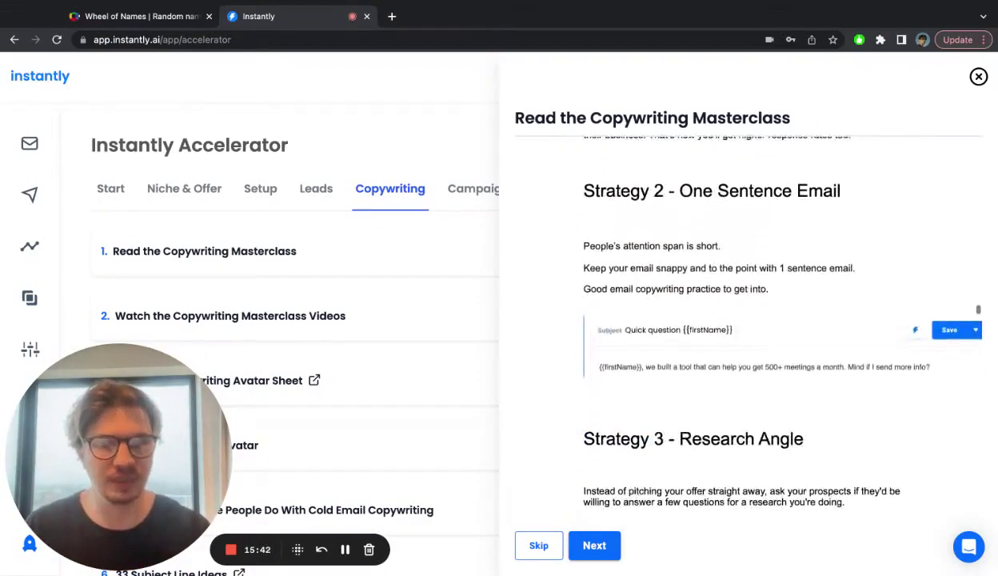
scroll(719, 315, "down", 5)
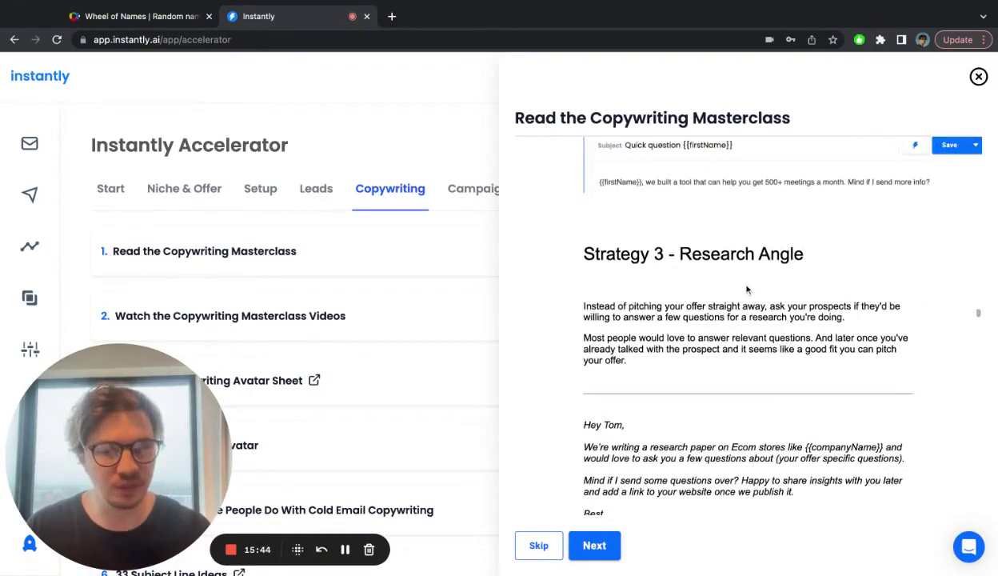
scroll(665, 299, "down", 3)
triple_click(586, 295)
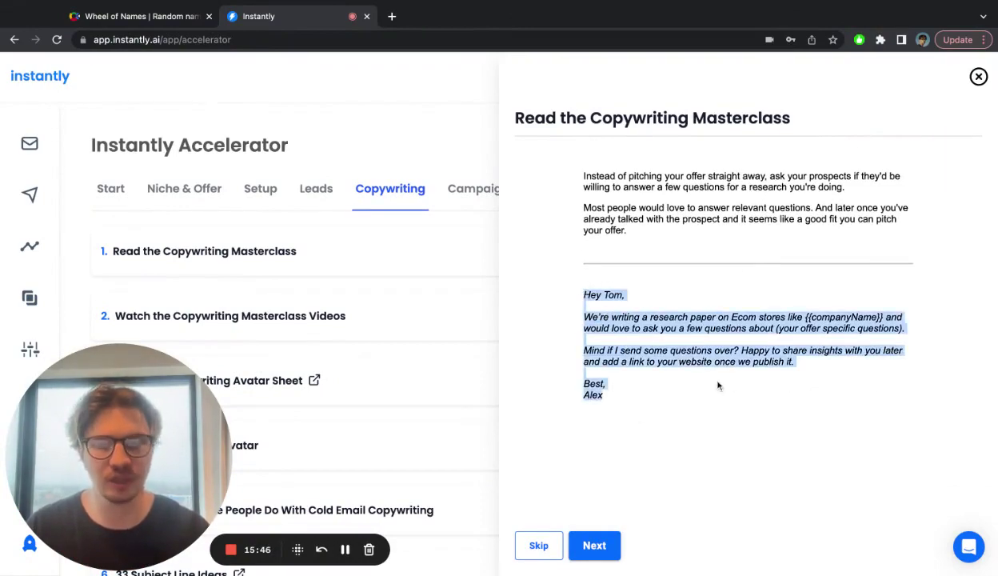
scroll(719, 386, "down", 3)
scroll(724, 384, "down", 1)
scroll(726, 384, "down", 5)
scroll(729, 385, "down", 15)
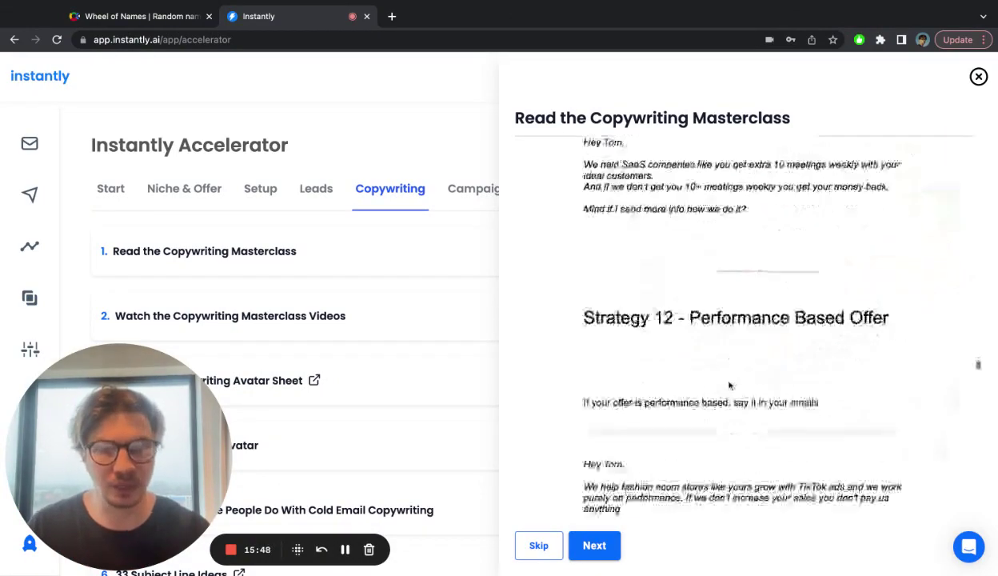
scroll(729, 386, "down", 10)
scroll(729, 386, "down", 3)
scroll(728, 385, "down", 3)
scroll(728, 386, "down", 5)
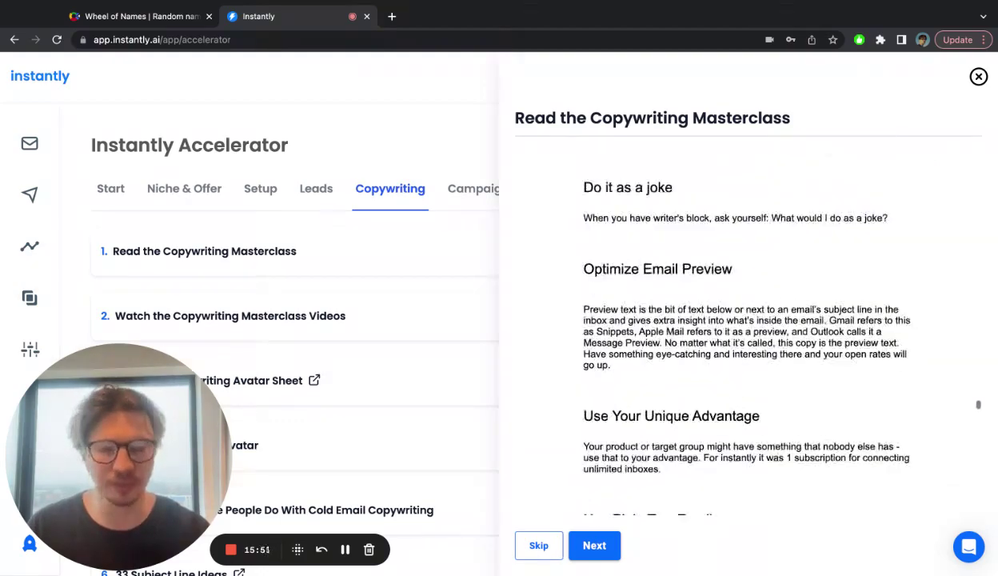
scroll(728, 385, "down", 5)
scroll(728, 385, "down", 5)
scroll(728, 385, "down", 5)
scroll(729, 386, "down", 3)
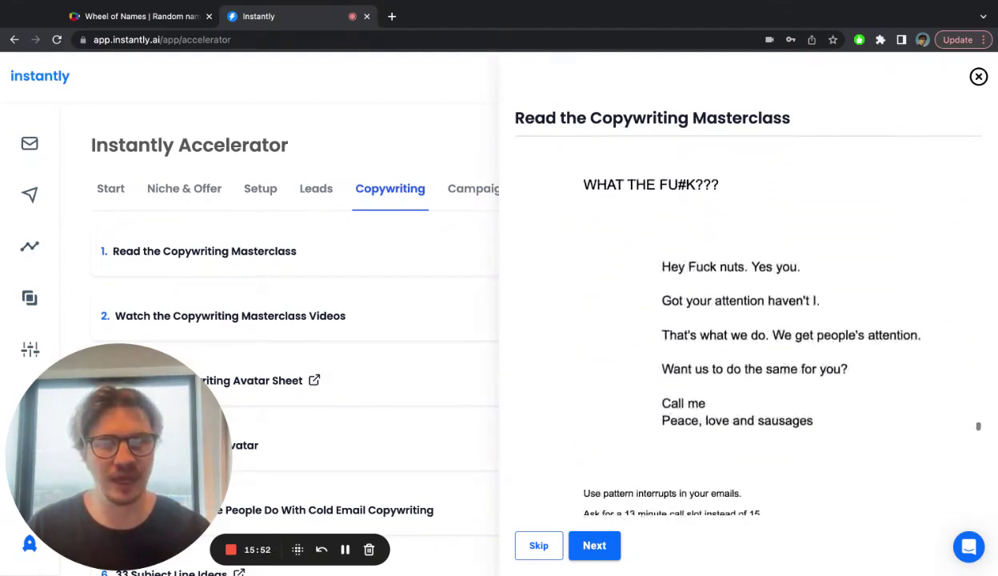
scroll(668, 294, "up", 5)
scroll(668, 294, "up", 2)
scroll(668, 294, "up", 2)
scroll(669, 294, "up", 1)
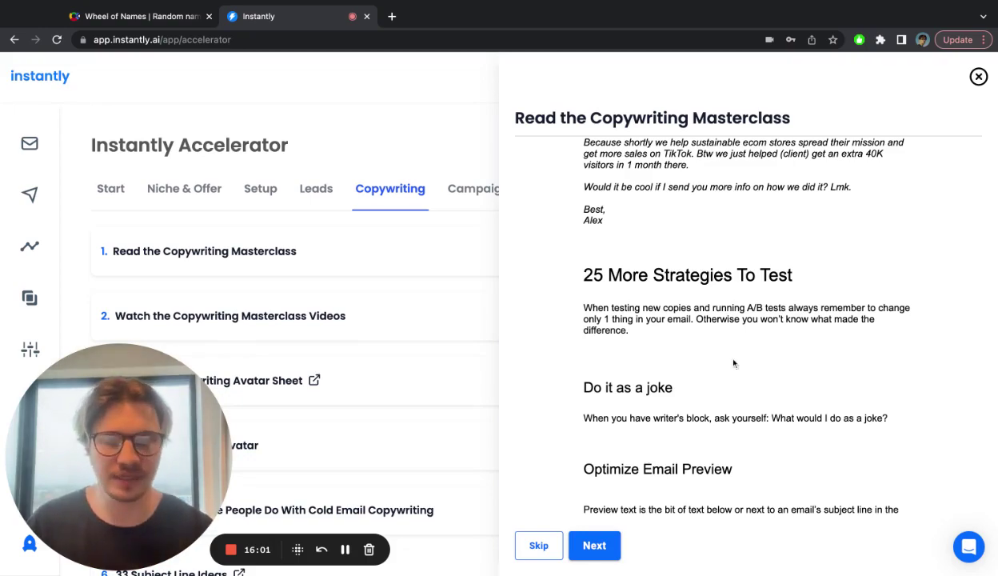
scroll(733, 361, "up", 5)
scroll(733, 361, "up", 5)
scroll(733, 363, "up", 3)
scroll(733, 363, "up", 5)
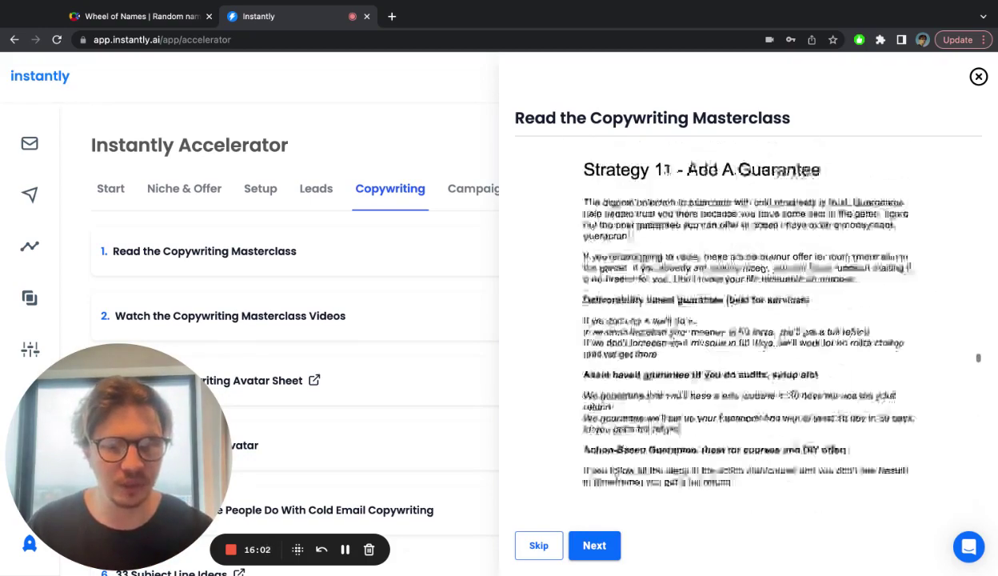
scroll(733, 363, "up", 5)
scroll(733, 363, "up", 5)
scroll(734, 363, "up", 5)
scroll(733, 363, "up", 5)
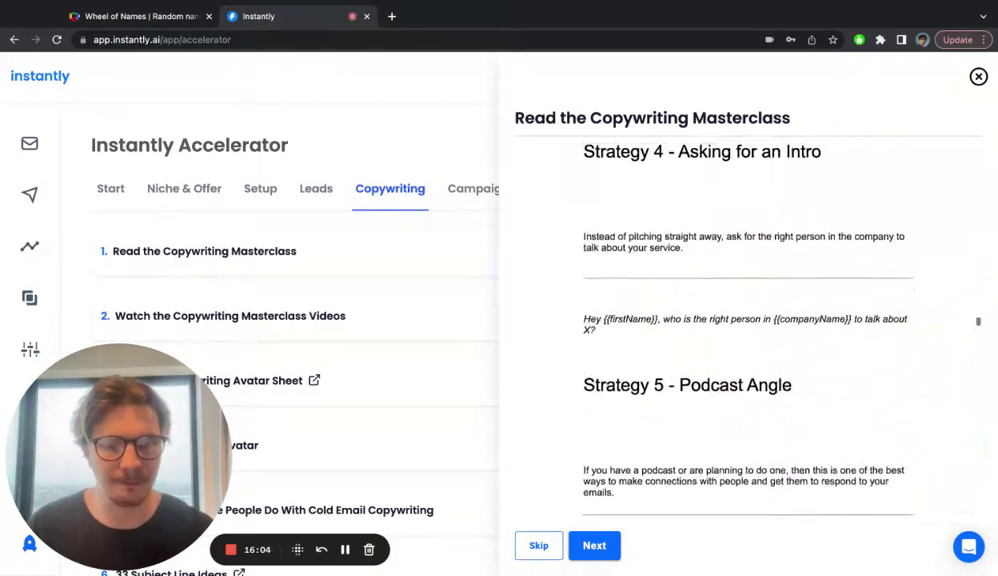
scroll(733, 363, "up", 3)
scroll(734, 363, "up", 5)
scroll(734, 363, "up", 5)
scroll(733, 363, "up", 2)
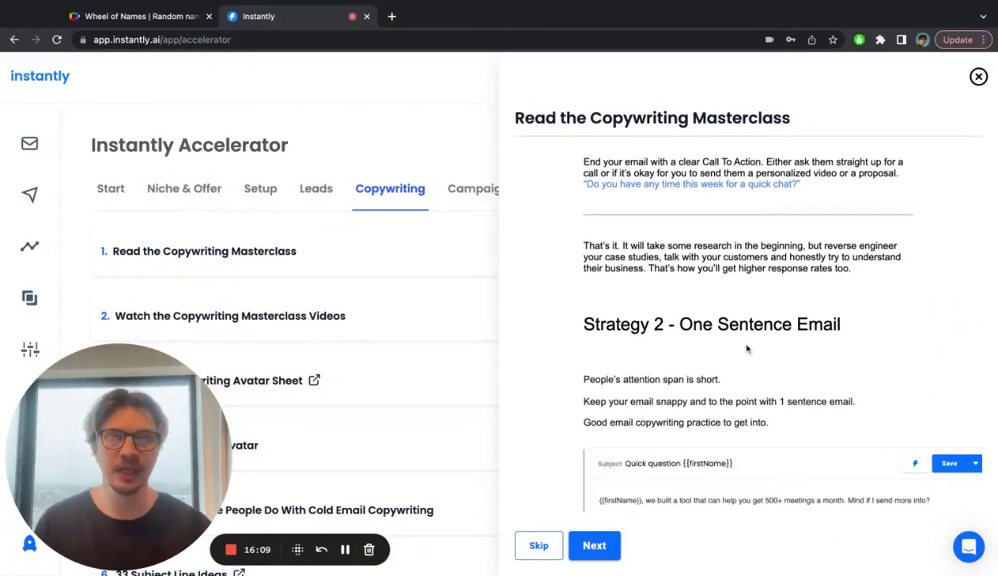
left_click(400, 149)
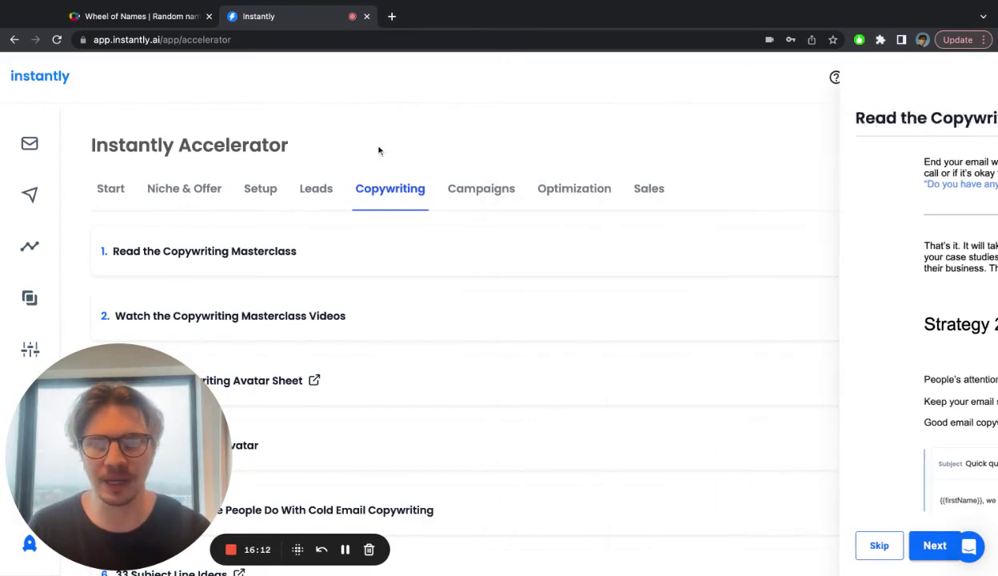
left_click(29, 194)
left_click(262, 267)
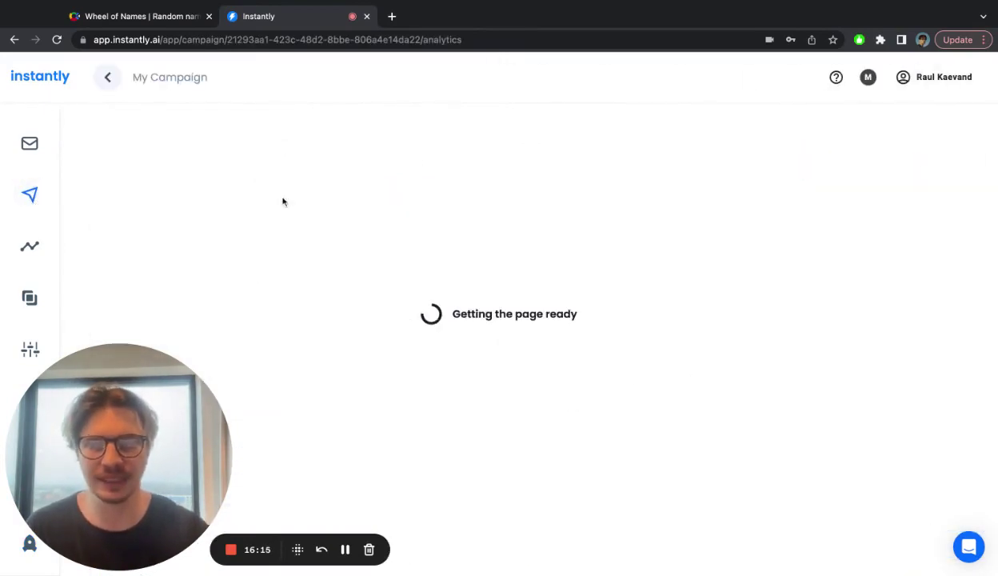
left_click(261, 142)
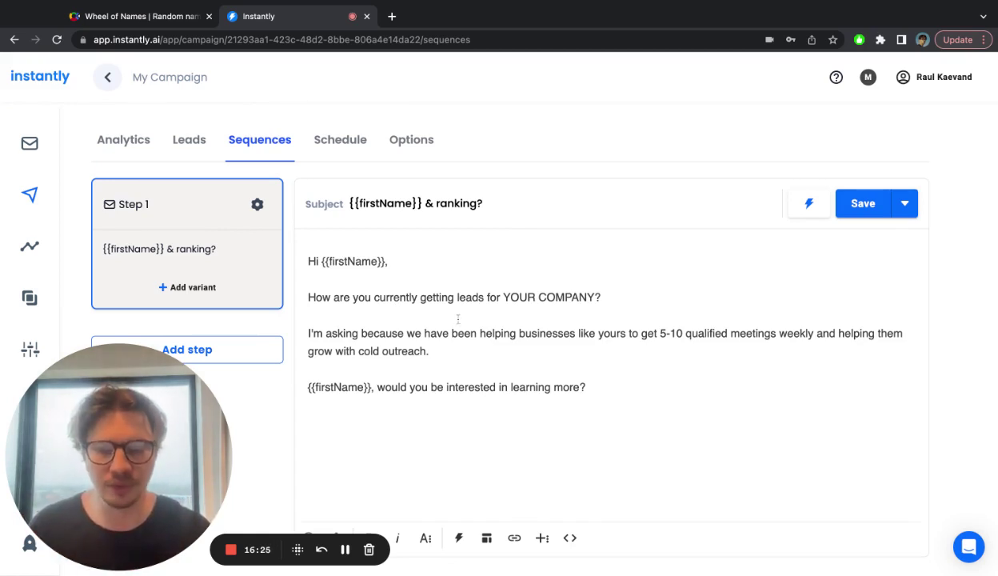
Step: Delete the opening and closing question lines and join the paragraph to the greeting
triple_click(615, 299)
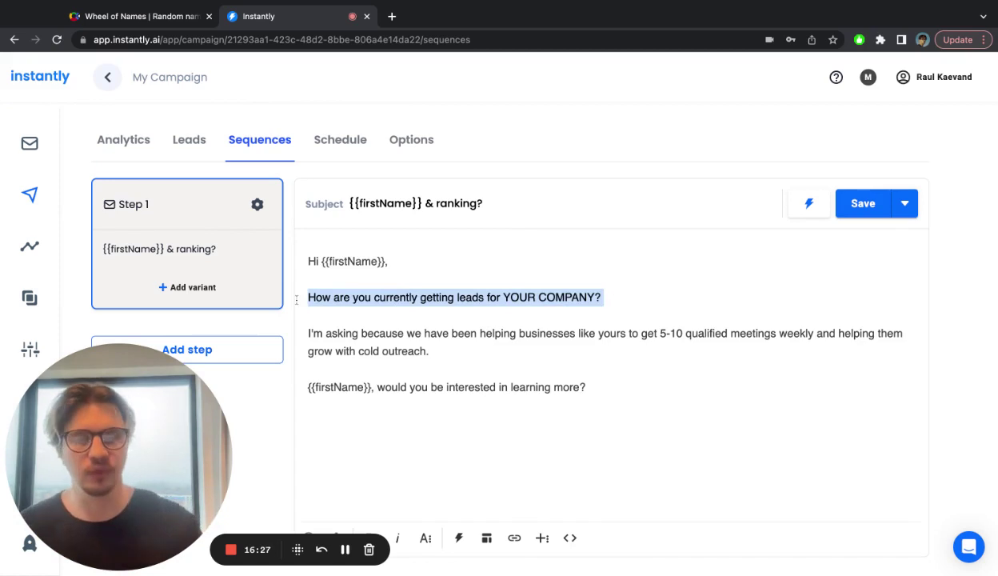
key("BackSpace")
key("BackSpace")
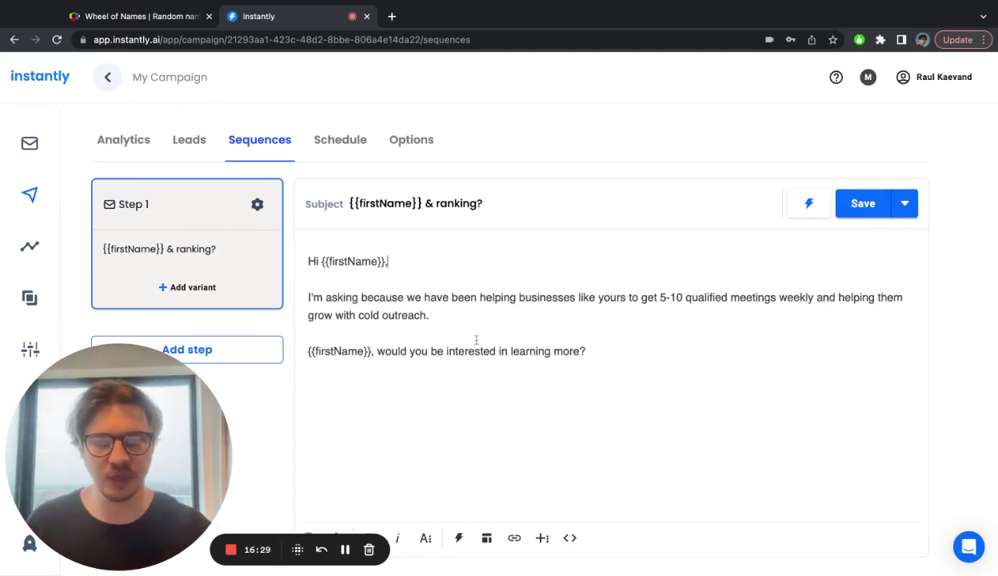
key("shift+Up")
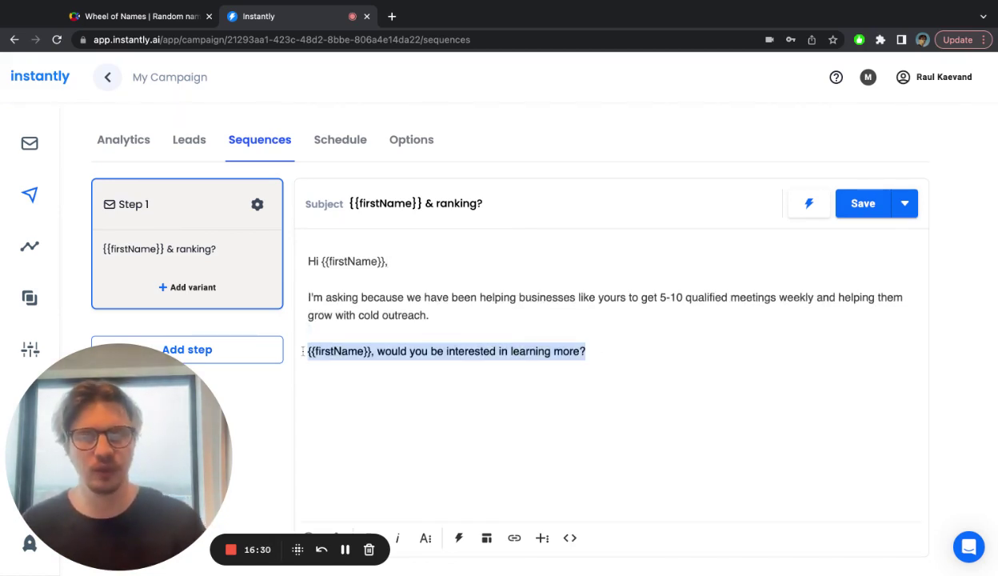
key("BackSpace")
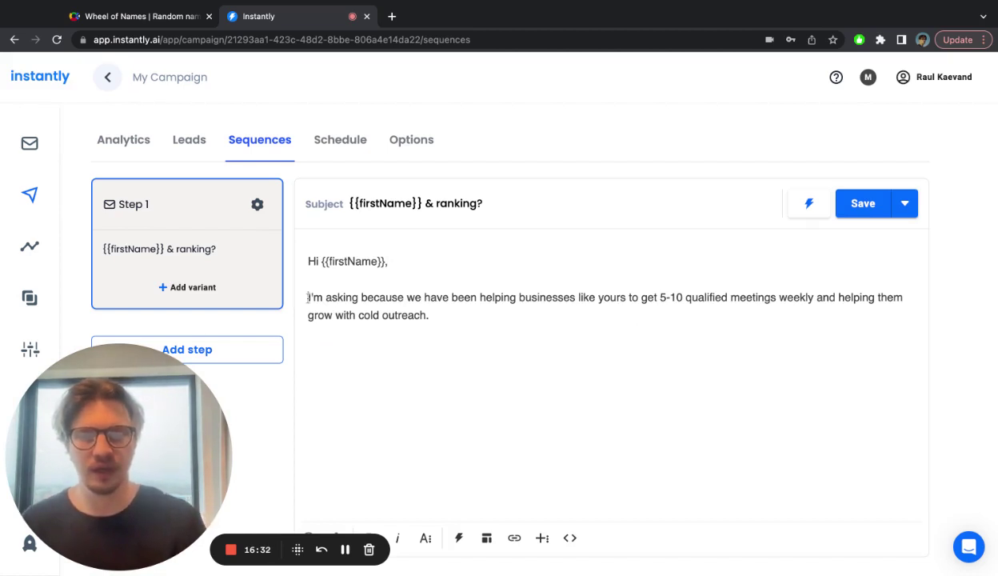
key("BackSpace")
key("BackSpace")
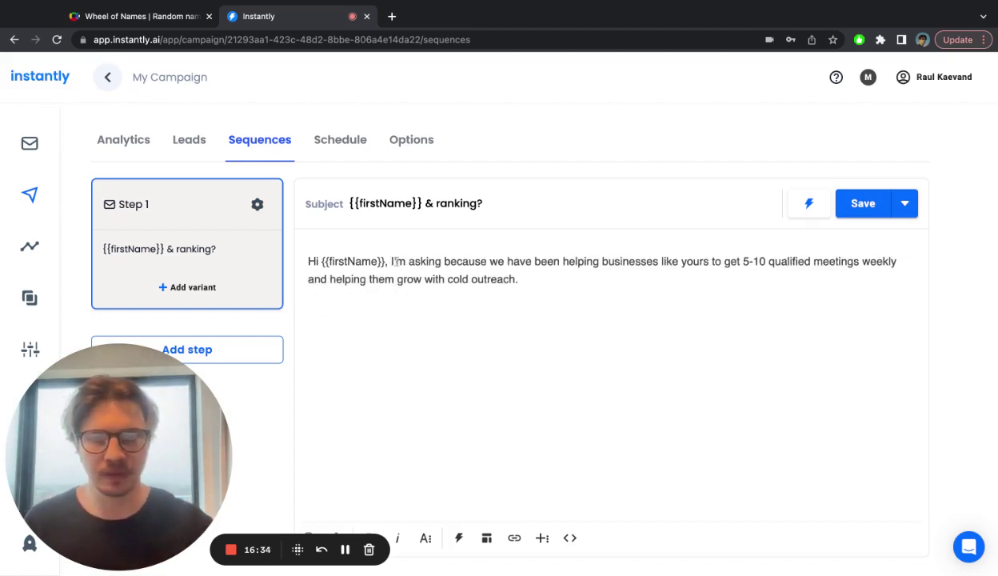
Step: Rewrite the opening as 'would you like to see how we got 17'
left_click_drag(392, 261, 656, 262)
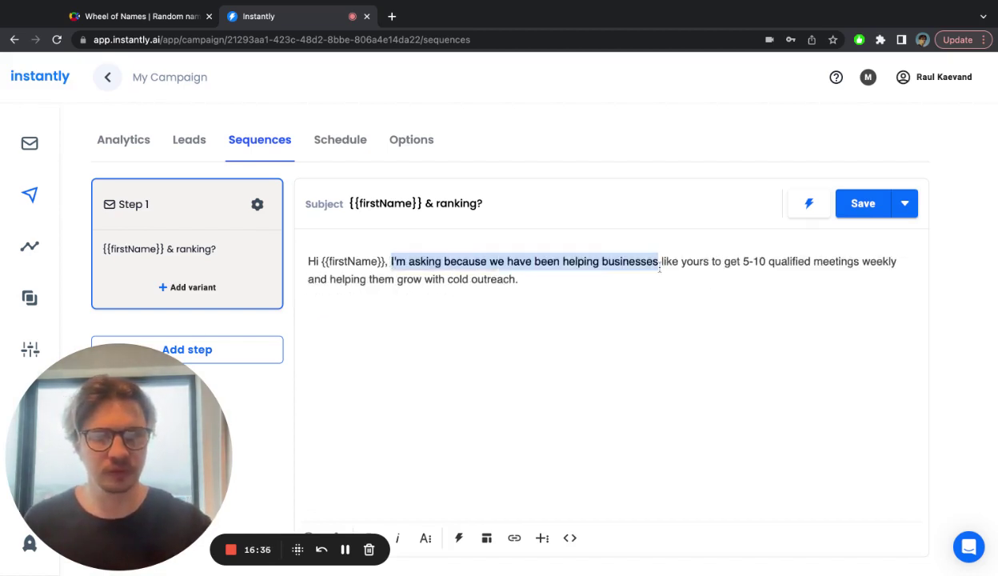
key("BackSpace")
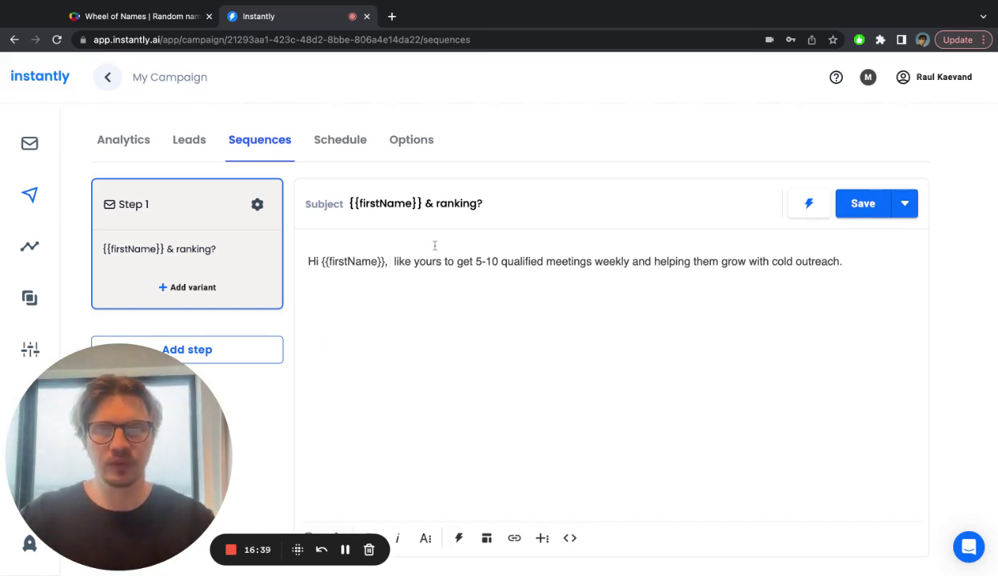
type("wou")
type("ld ")
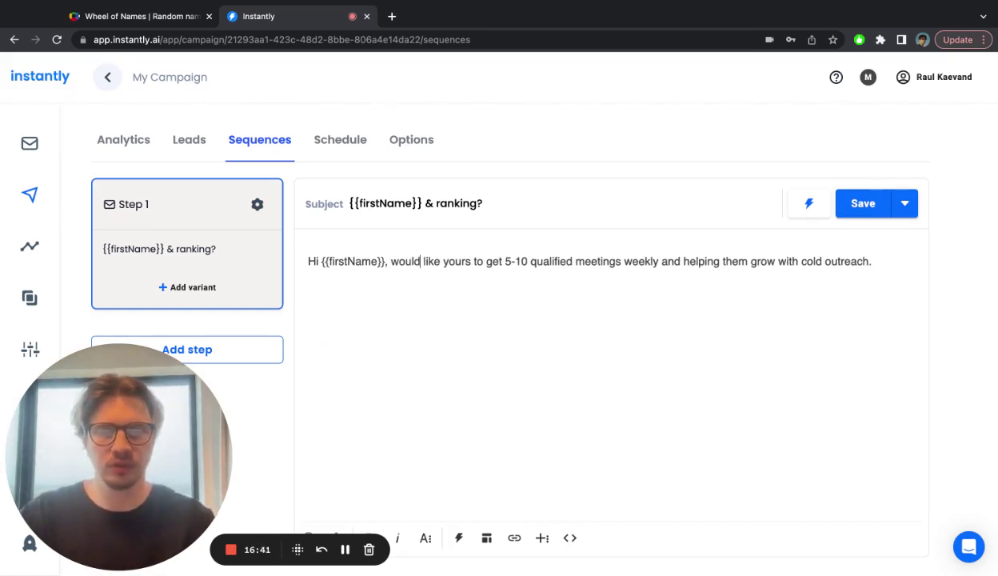
type("u")
key("BackSpace")
type("y")
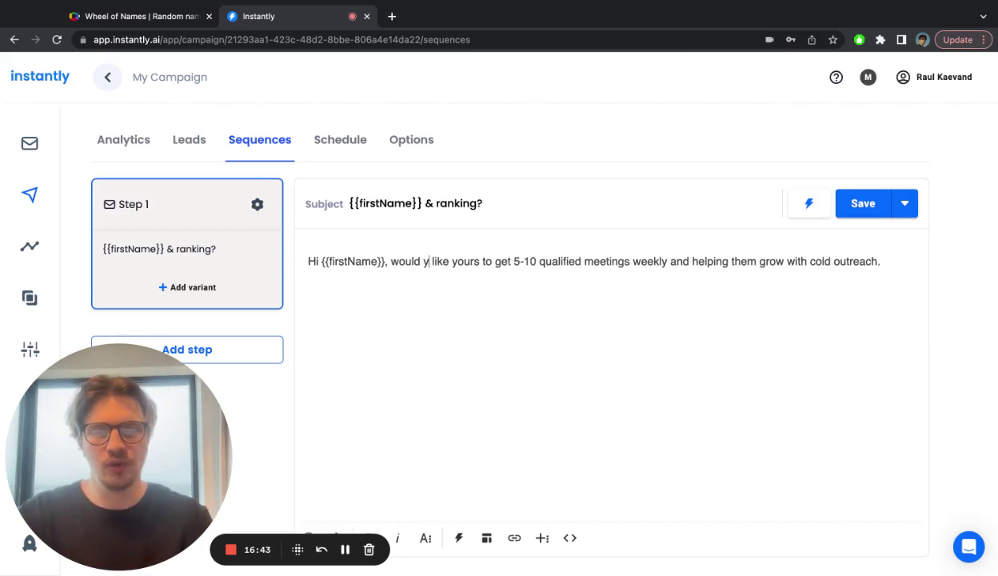
type("ou")
left_click_drag(477, 262, 494, 261)
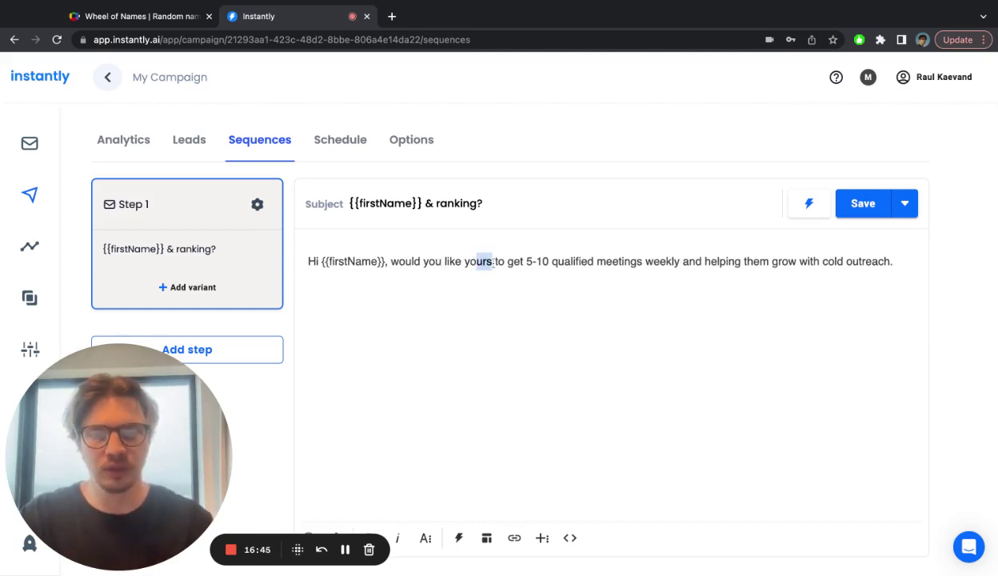
key("BackSpace")
key("BackSpace")
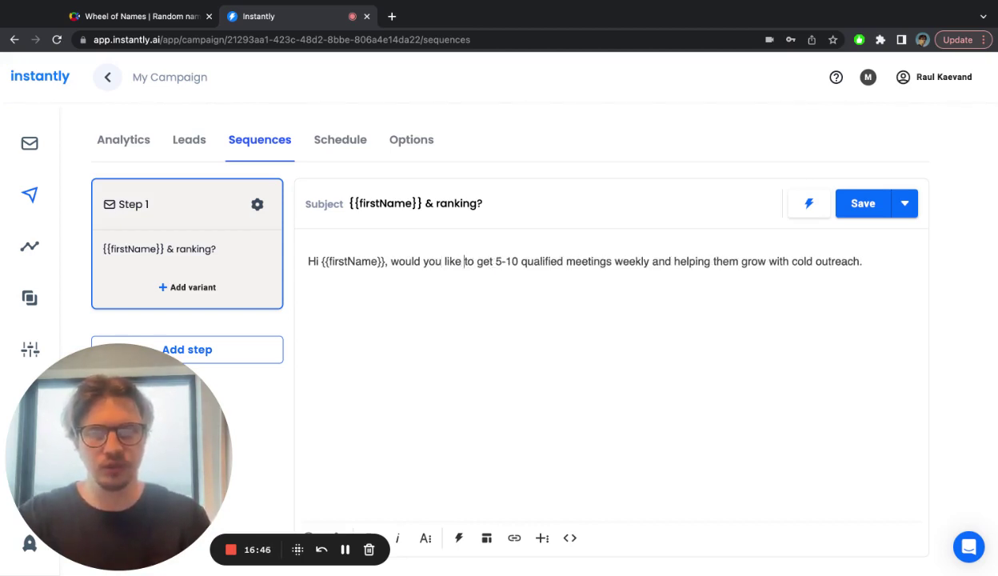
type("see")
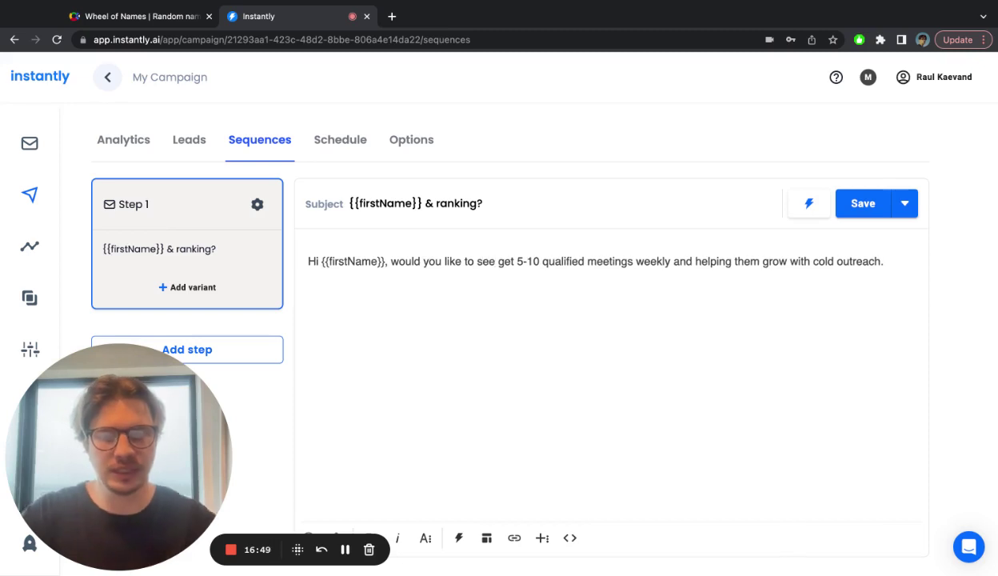
type(" how we")
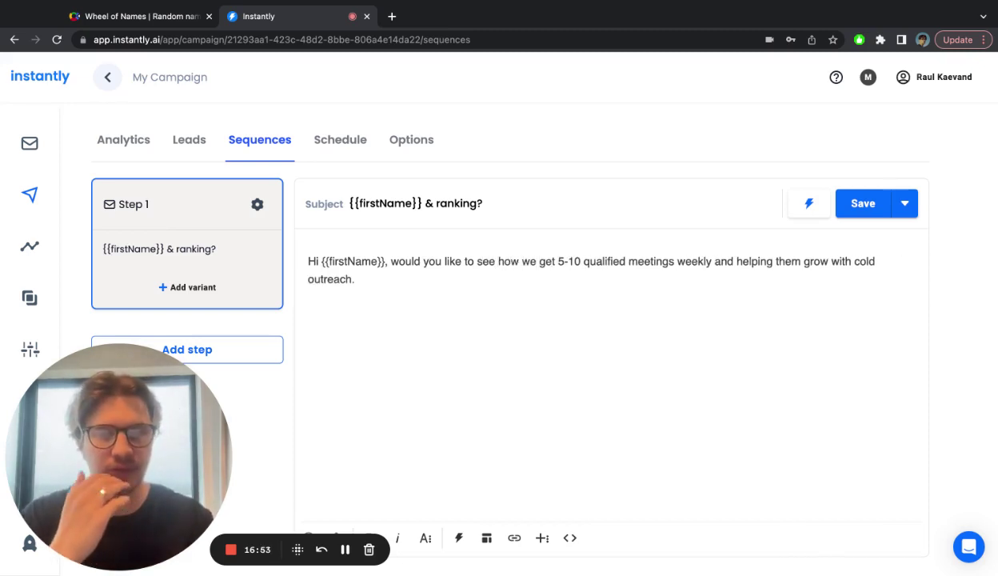
key("BackSpace")
type("o")
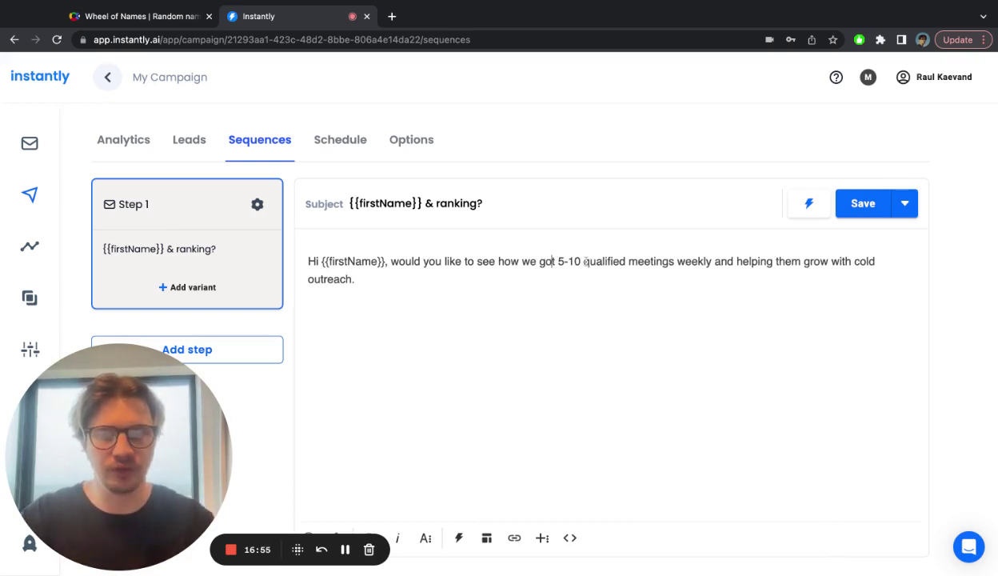
left_click_drag(568, 261, 581, 262)
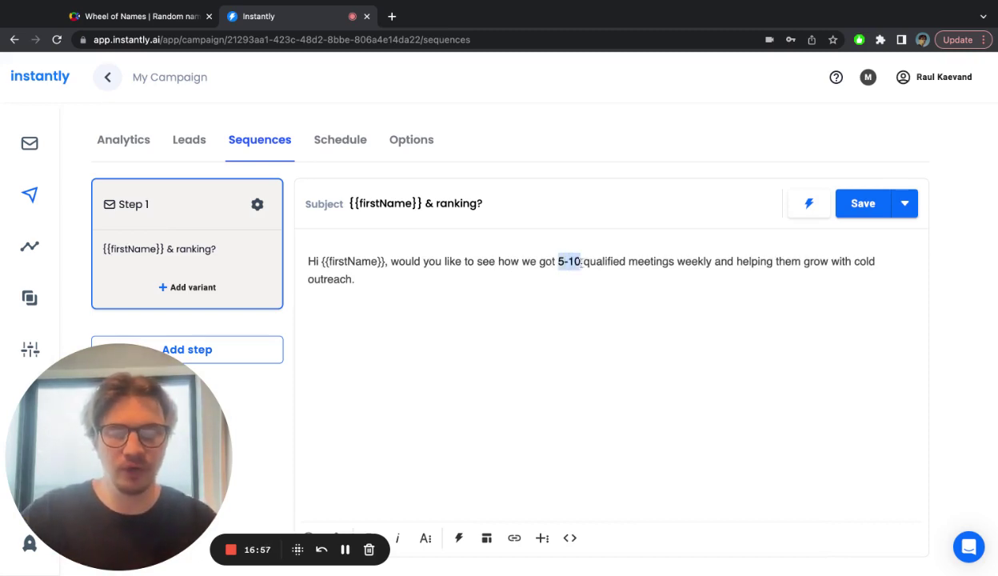
type("17")
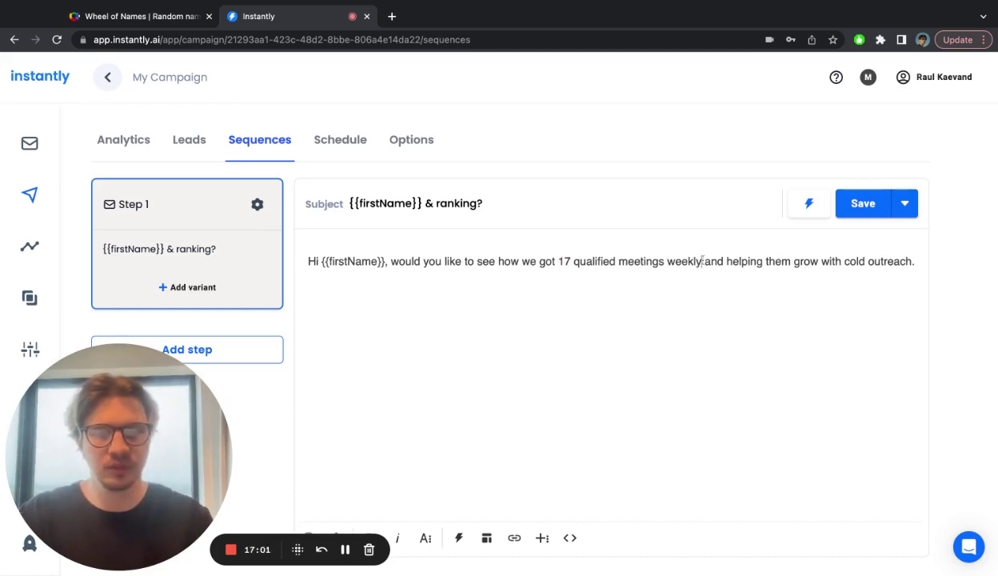
Step: End the pitch with 'meetings last week for Instantly' and delete the cold-outreach clause
left_click(702, 262)
key("BackSpace")
key("BackSpace")
key("BackSpace")
key("BackSpace")
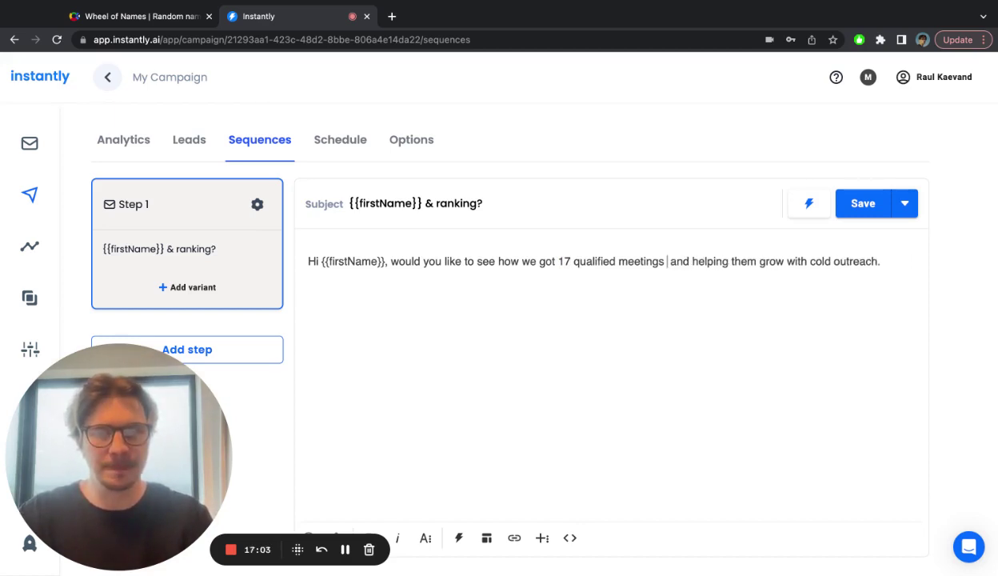
key("BackSpace")
key("BackSpace")
key("BackSpace")
key("BackSpace")
key("BackSpace")
key("BackSpace")
key("BackSpace")
key("BackSpace")
key("BackSpace")
key("BackSpace")
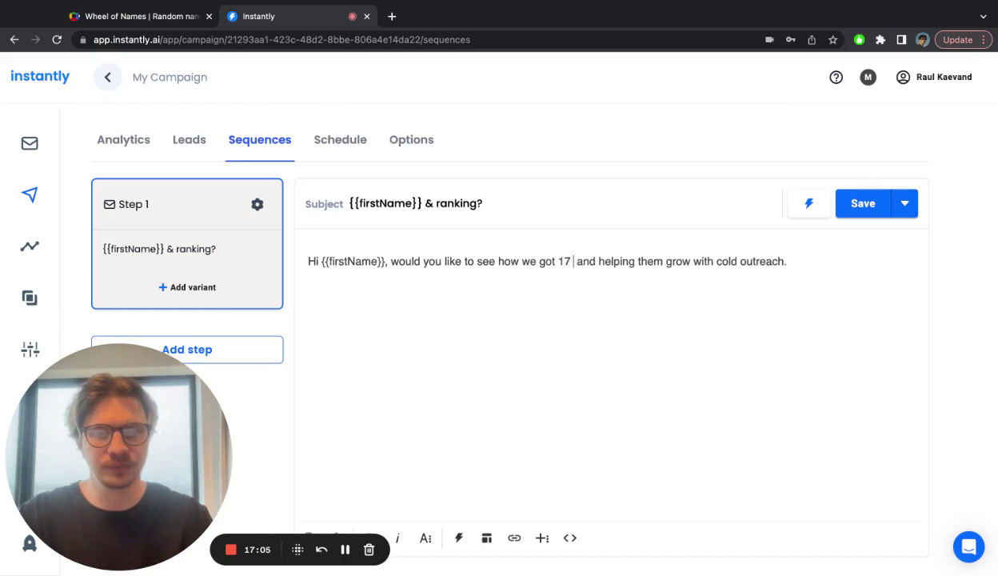
type("meetings ")
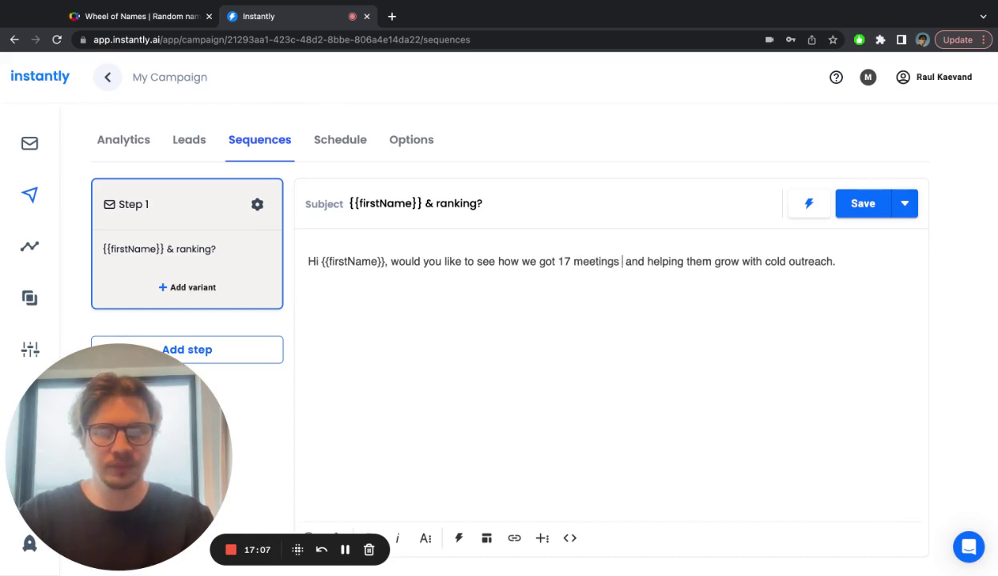
type("last week")
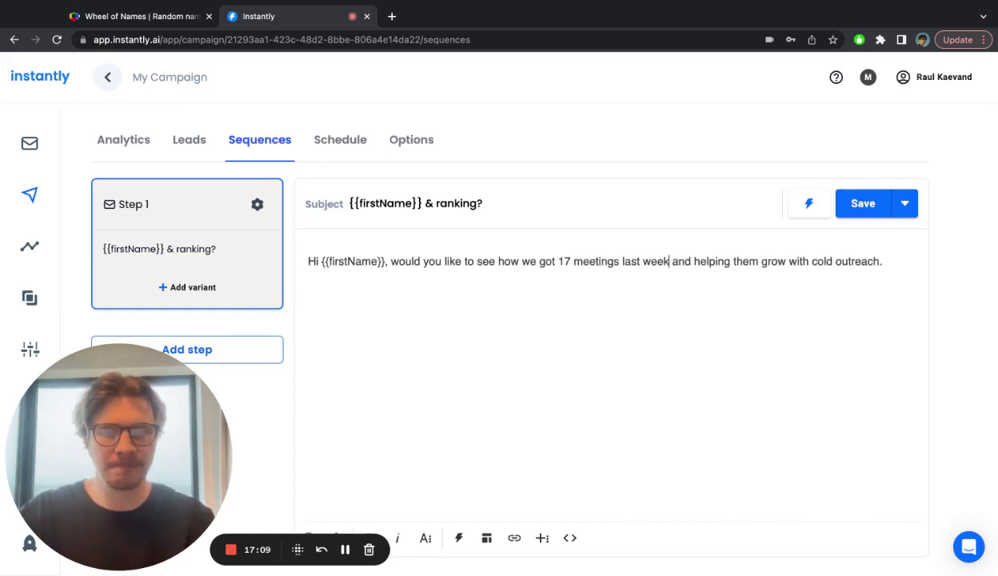
type(" for Instant ")
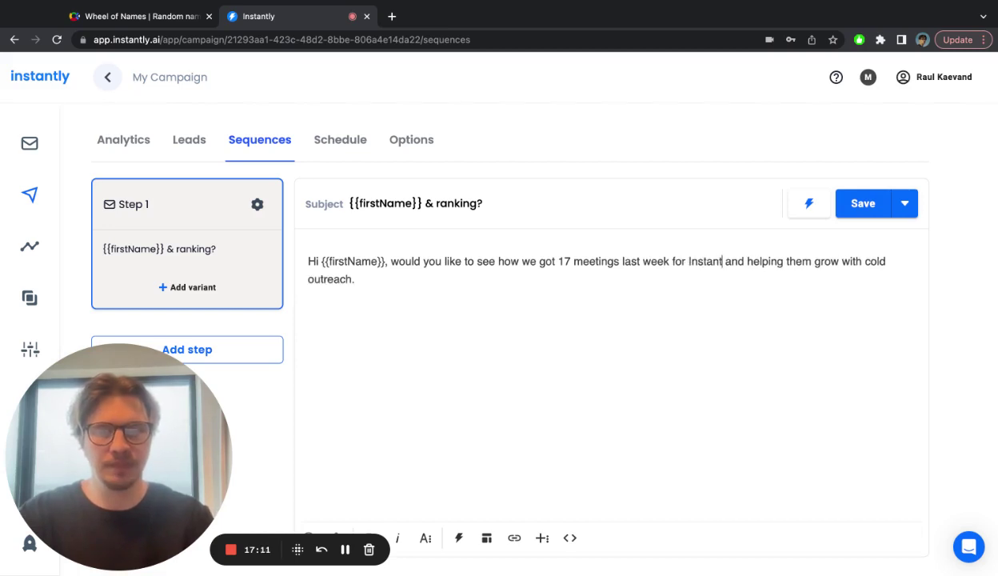
type("ly")
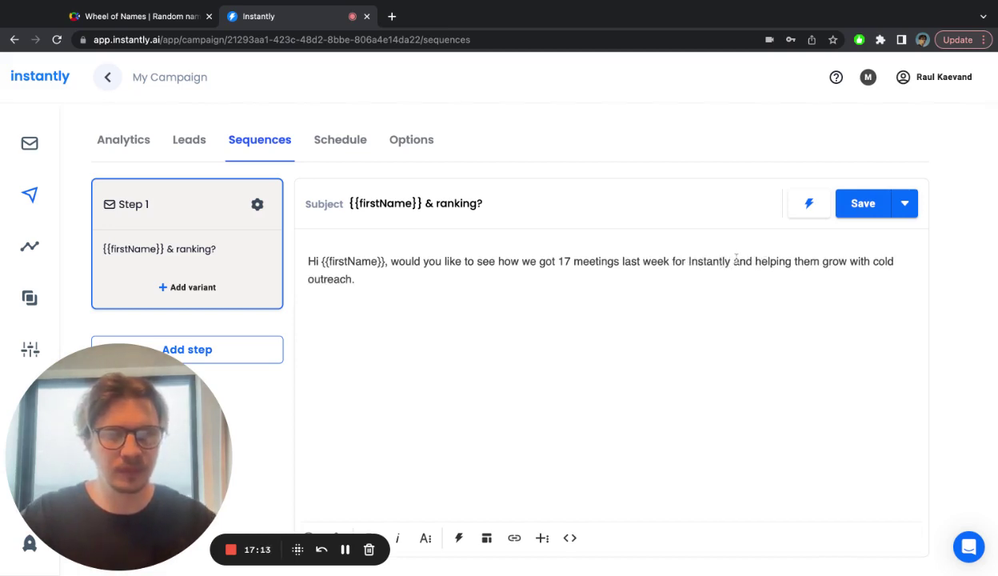
key("ctrl+shift+Home")
key("ctrl+shift+End")
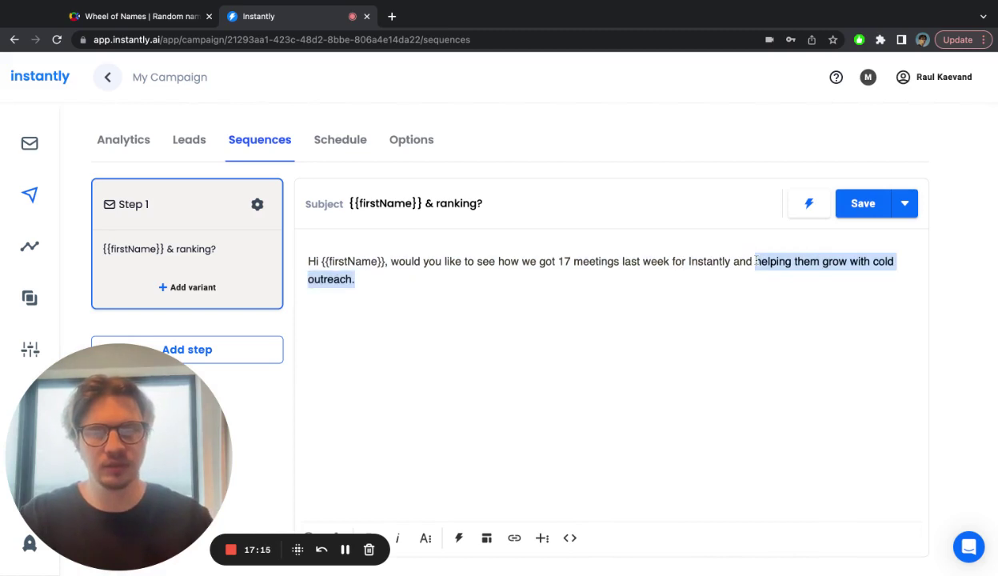
key("BackSpace")
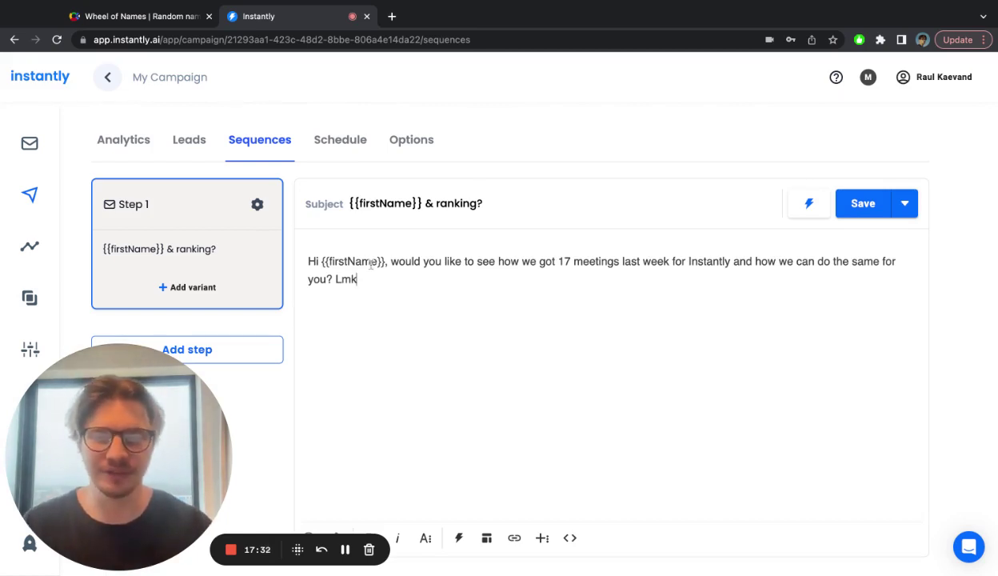
left_click_drag(363, 279, 335, 279)
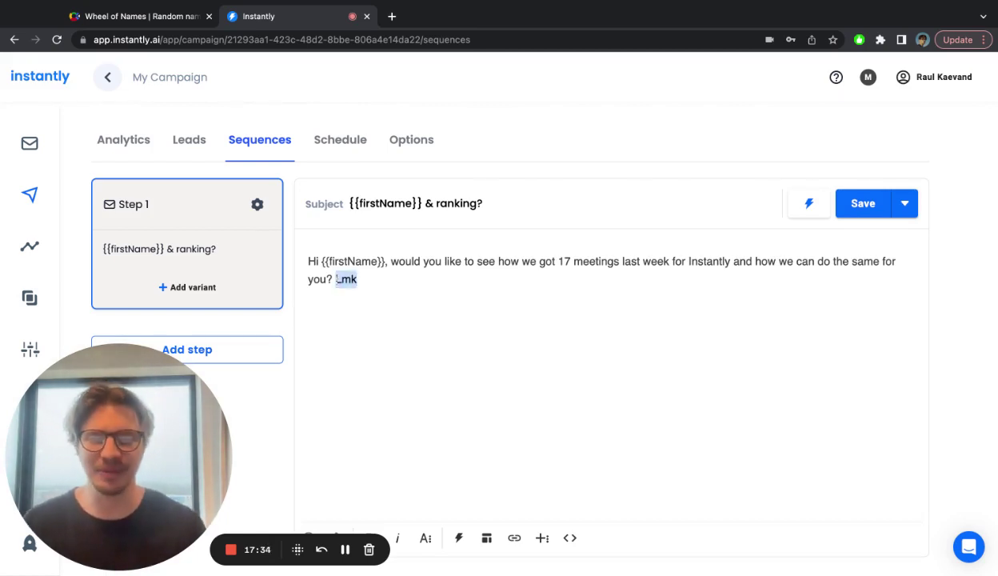
left_click(364, 281)
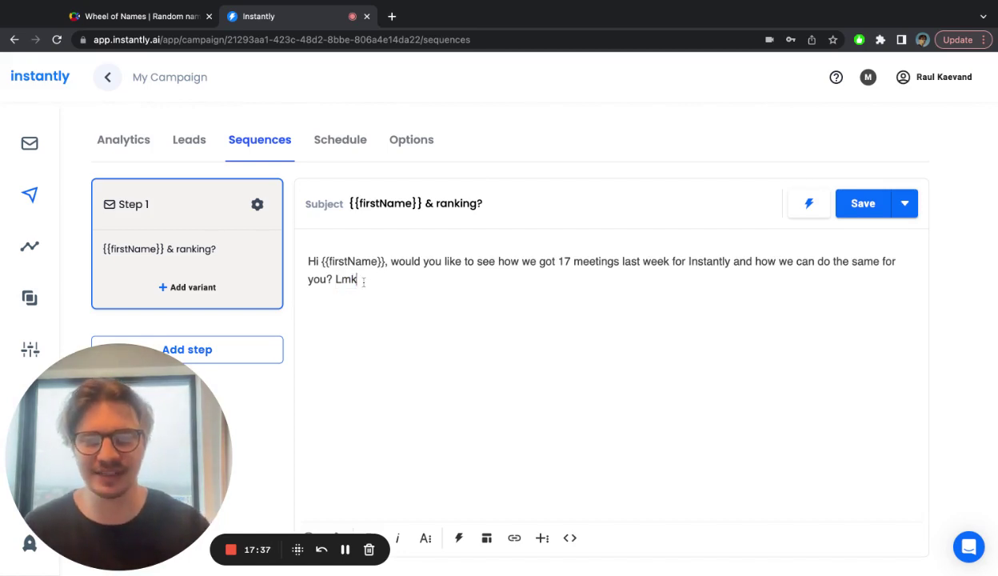
Step: Select the whole one-sentence email body to review it, then deselect
triple_click(304, 256)
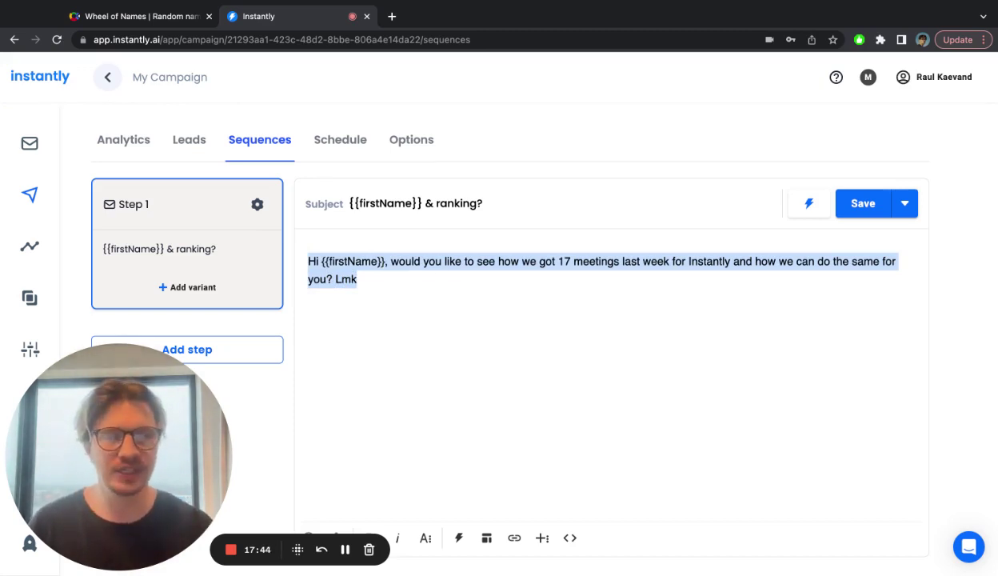
left_click(365, 280)
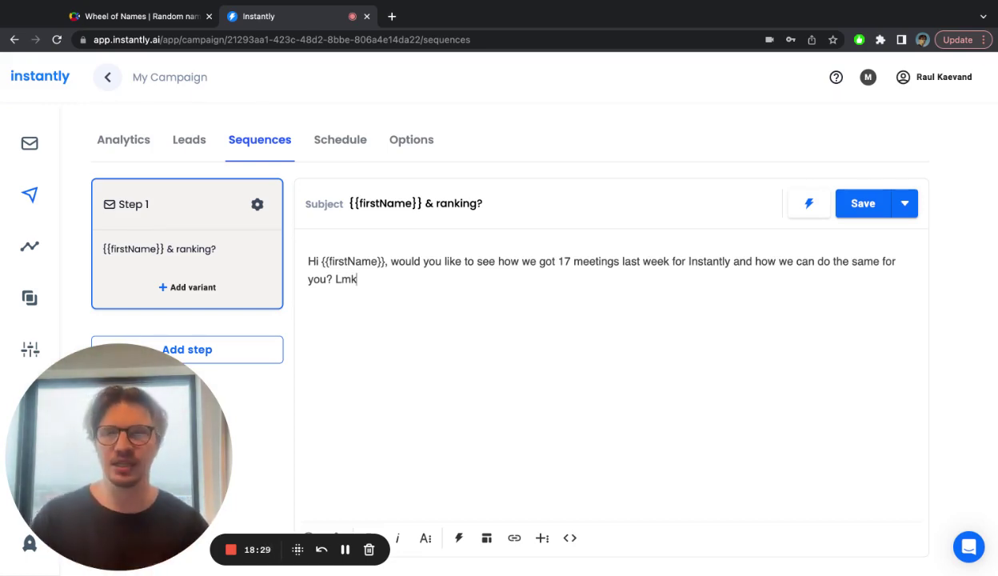
Step: Open the email templates library and close it without inserting anything
left_click(487, 538)
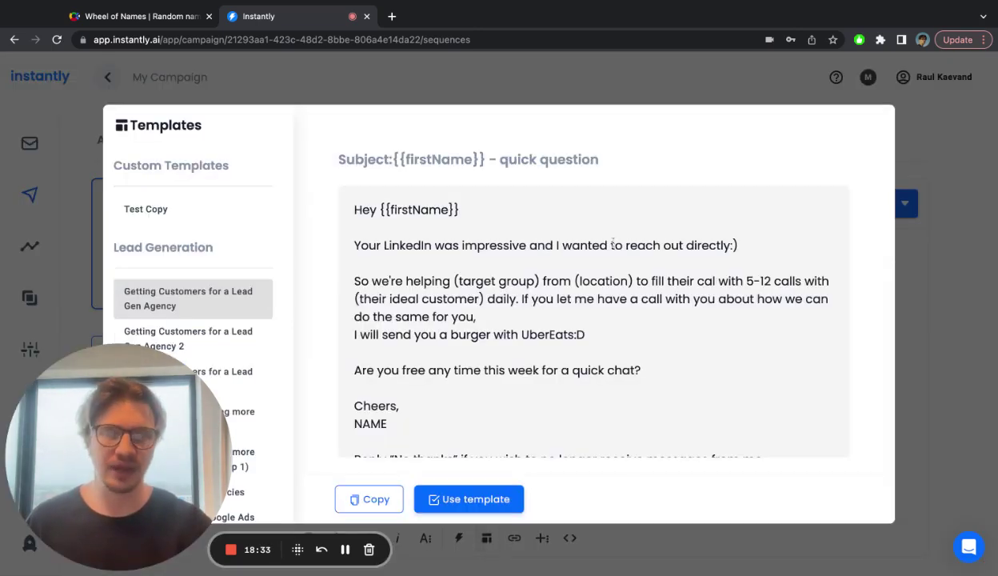
left_click(937, 264)
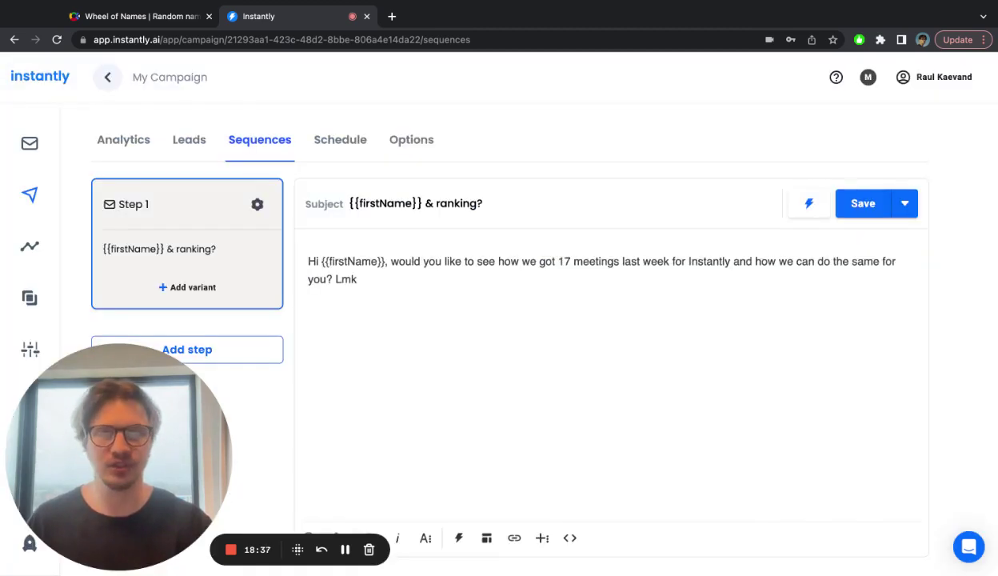